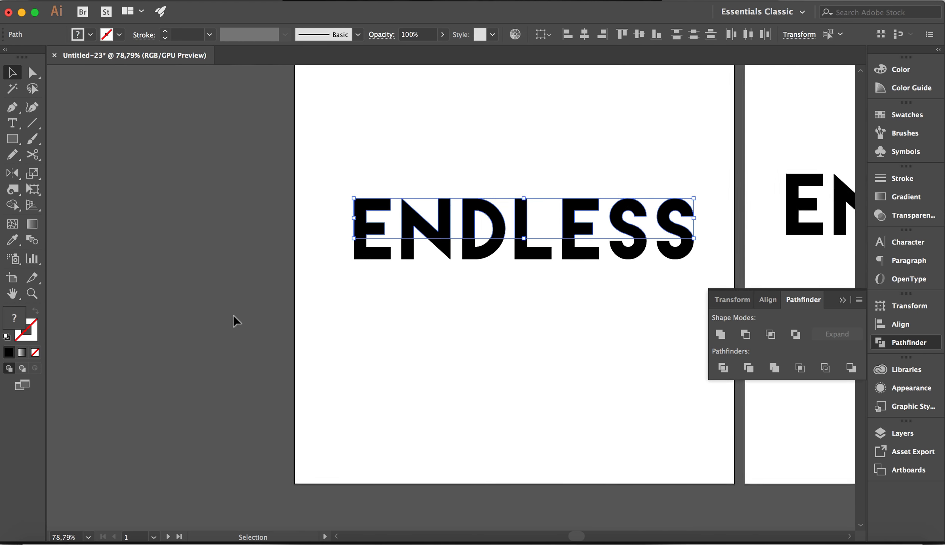
Fill the upper halves of the first artboard's ENDLESS letters with a dark green sampled from the sea in the beach photo.
scroll(253, 318, "down", 10)
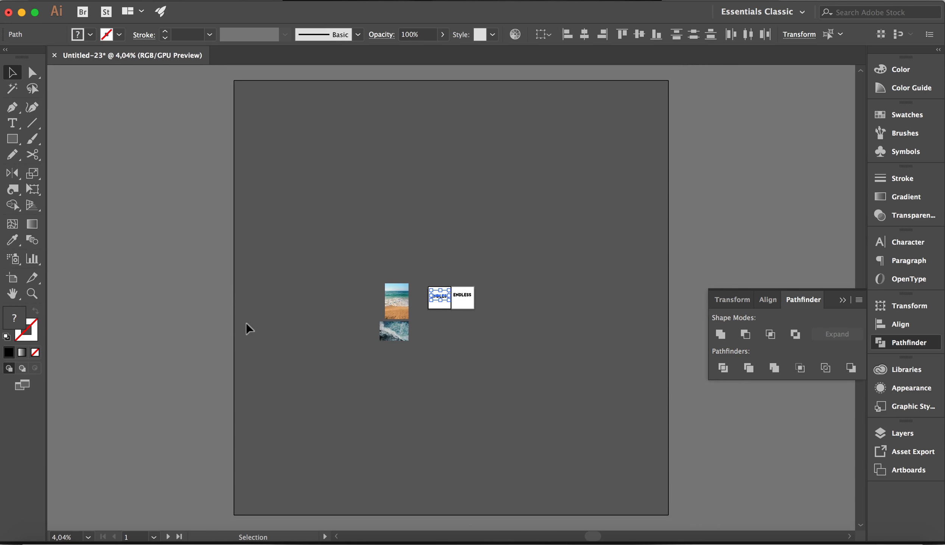
scroll(261, 325, "up", 8)
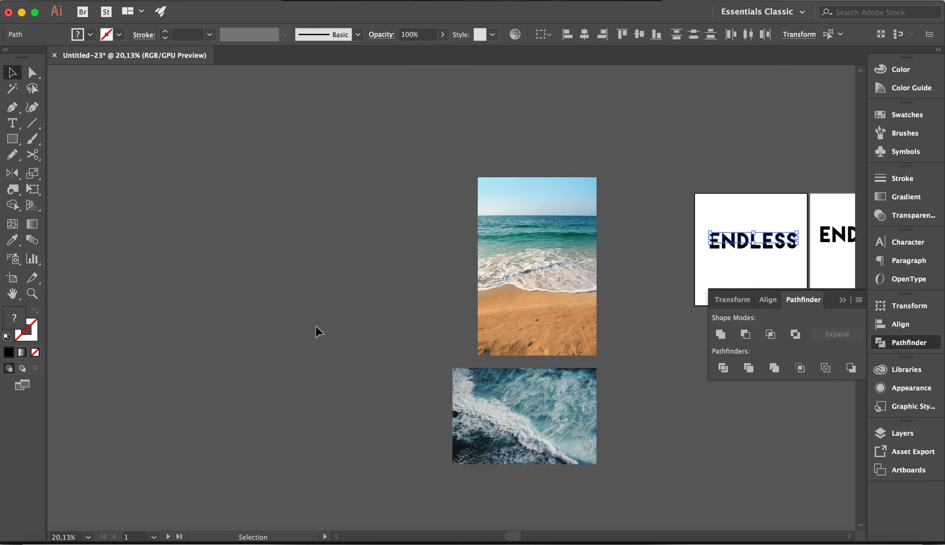
scroll(342, 313, "right", 10)
scroll(190, 277, "left", 1)
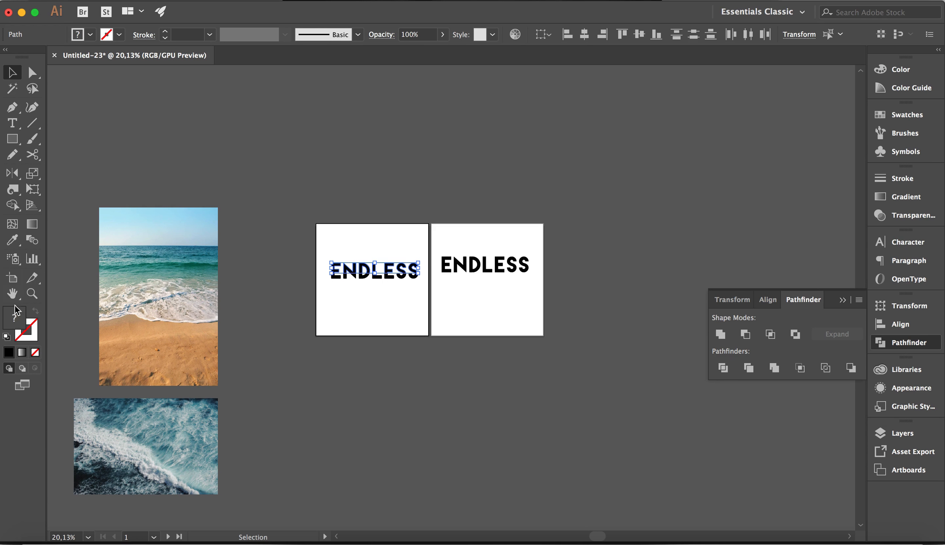
left_click(18, 244)
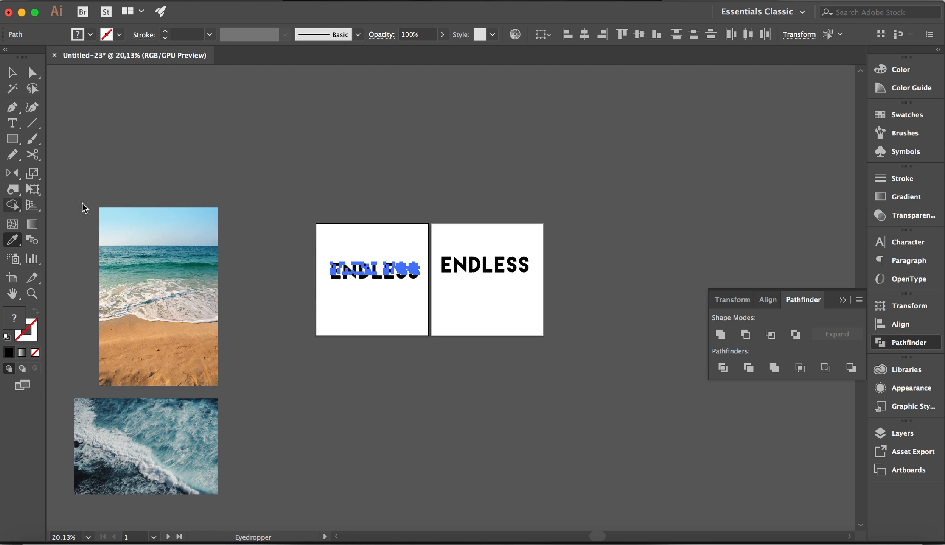
left_click(12, 72)
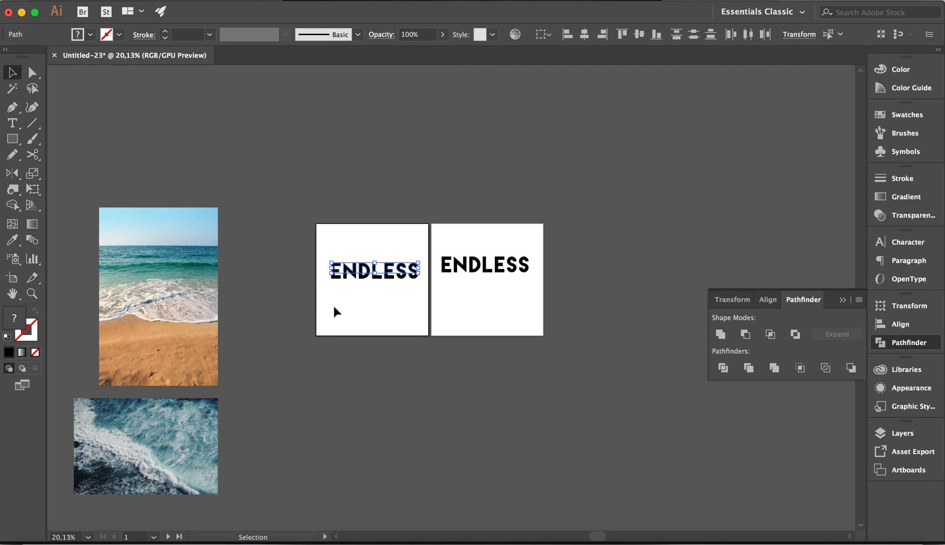
key("i")
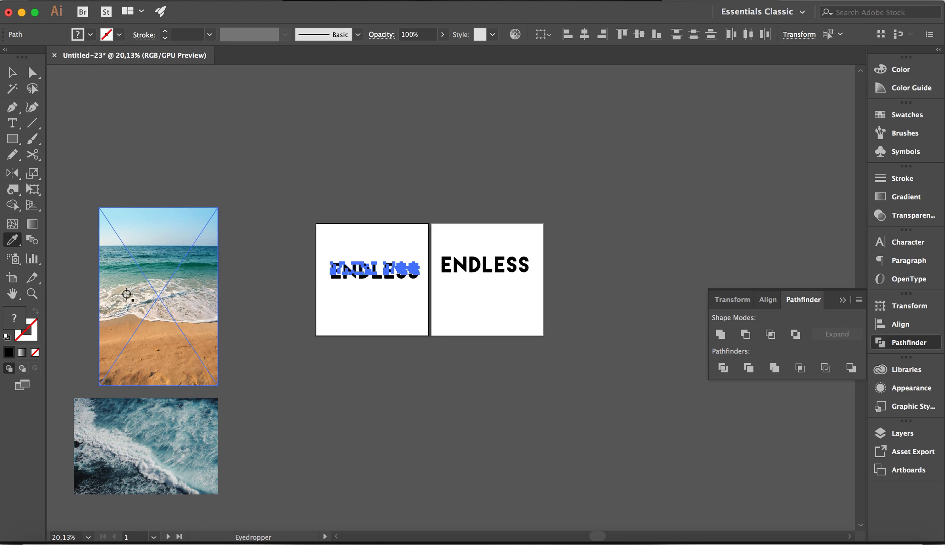
left_click(128, 271)
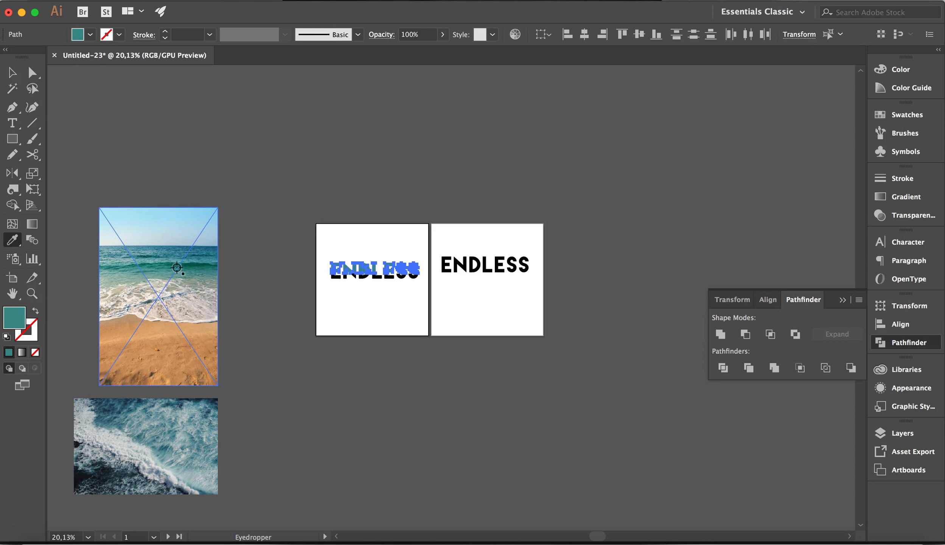
left_click(192, 267)
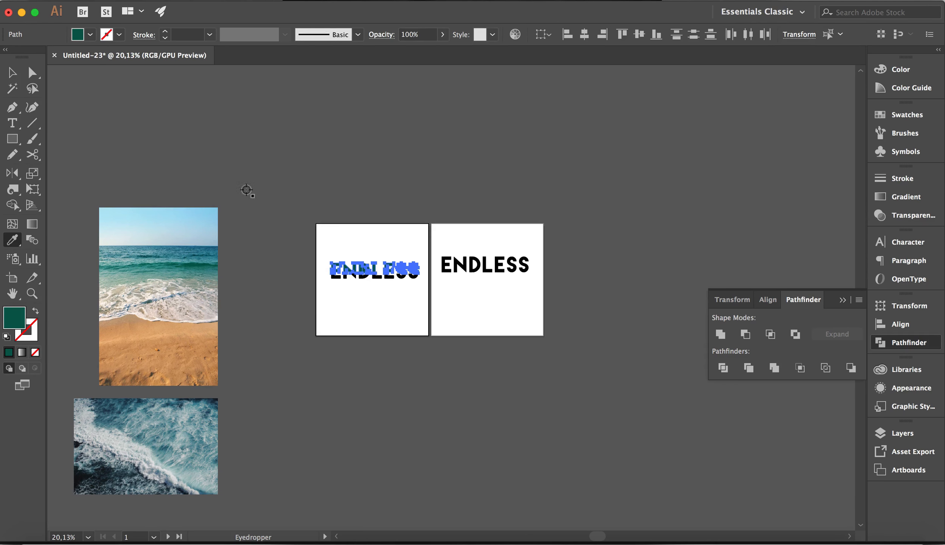
left_click(12, 73)
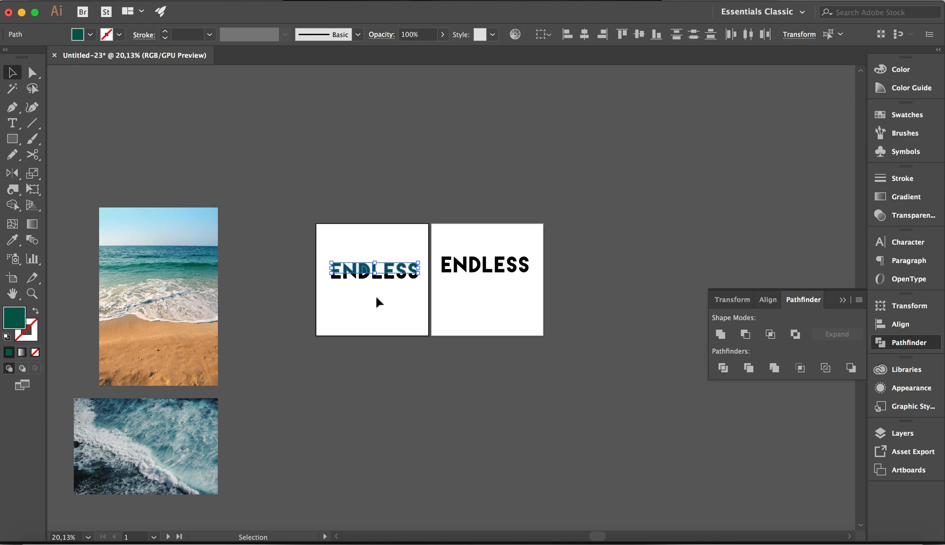
left_click(372, 315)
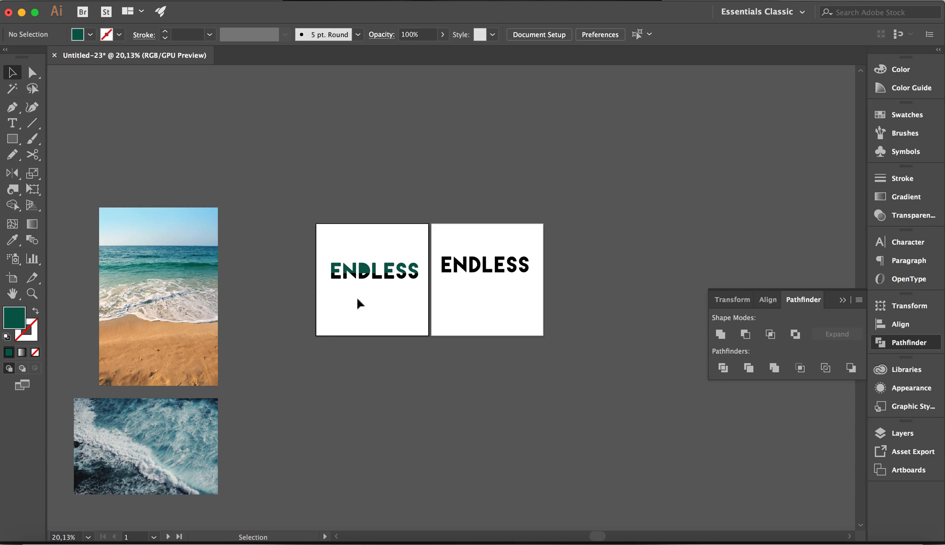
Fill the lower halves of the letters with the sand colour sampled from the beach photo.
mouse_move(325, 293)
left_mouse_down()
mouse_move(312, 280)
mouse_move(312, 289)
left_mouse_up()
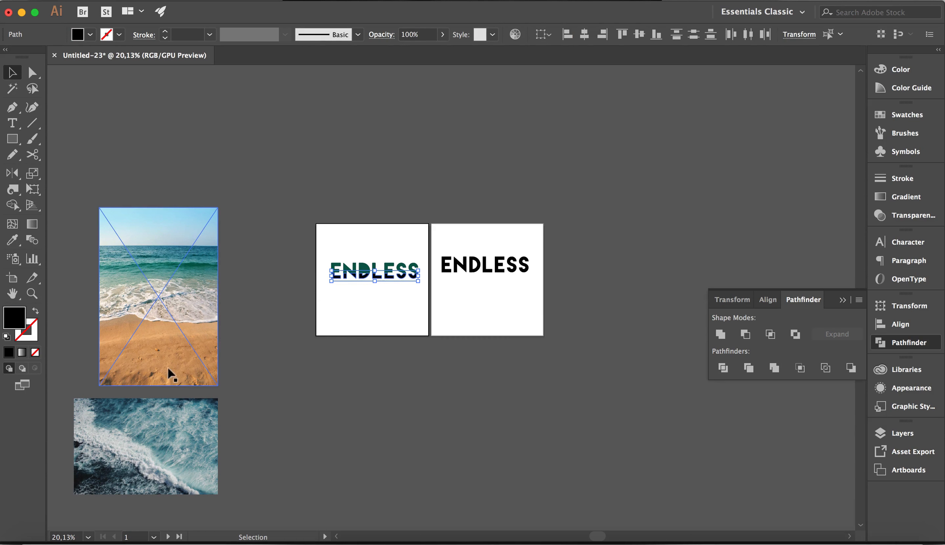
key("i")
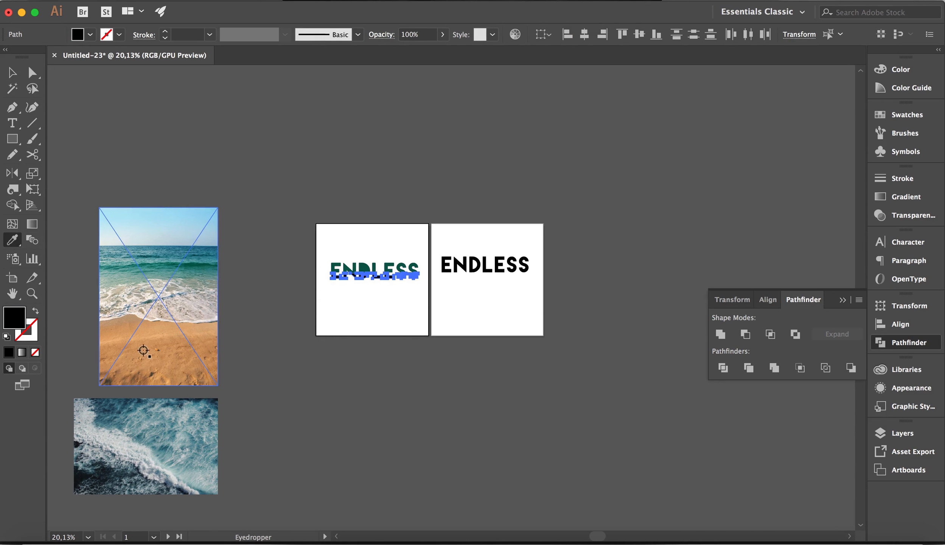
left_click(147, 339)
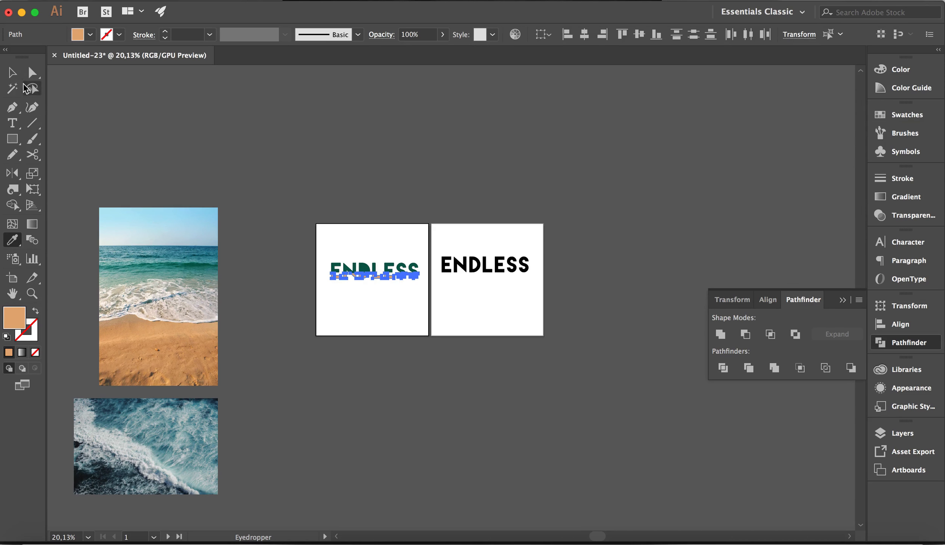
left_click(12, 71)
Delete the leftover green shape inside the opening of the letter D in the two-coloured word.
scroll(335, 382, "up", 6)
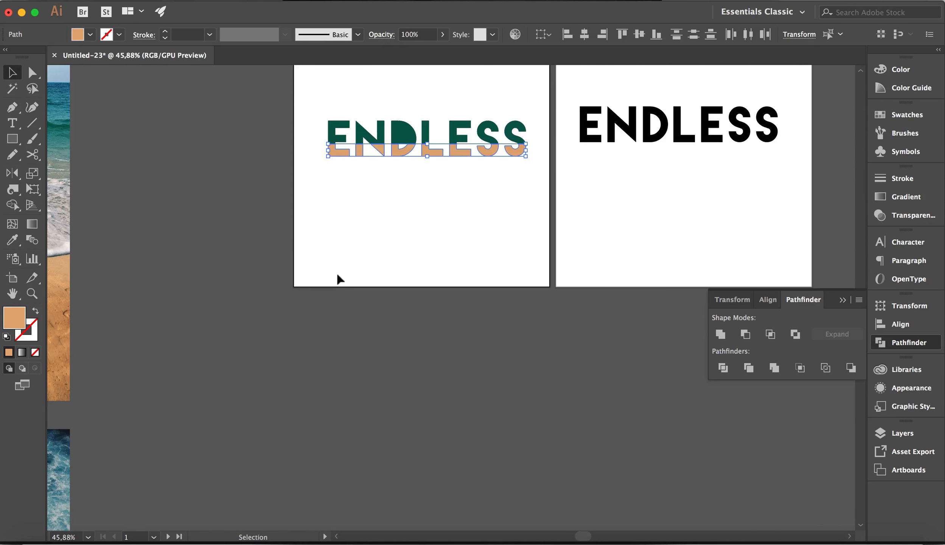
scroll(362, 269, "up", 1)
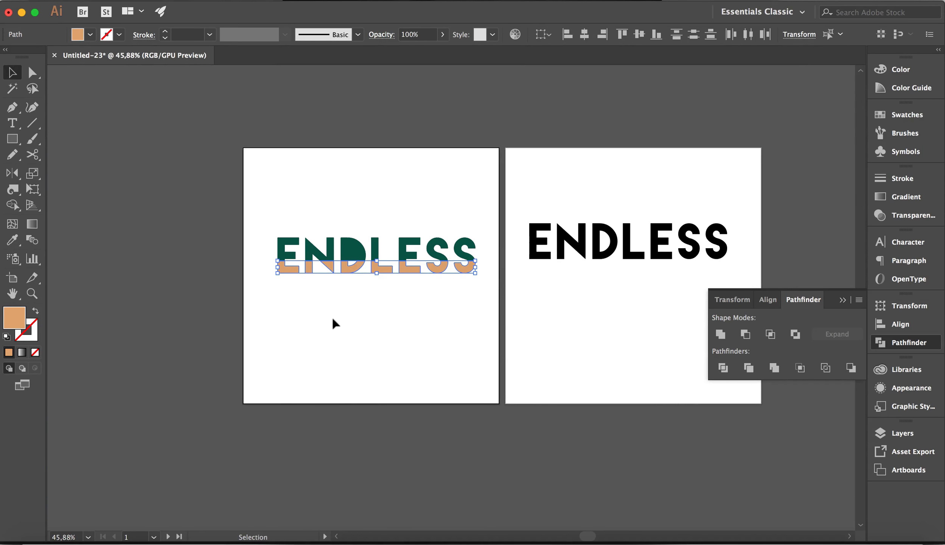
left_click(329, 336)
left_click(353, 253)
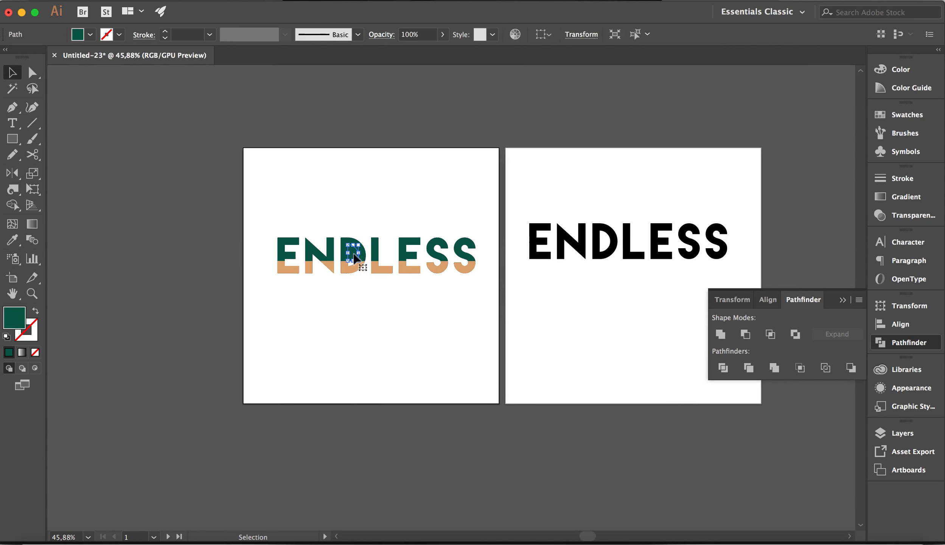
left_click(354, 345)
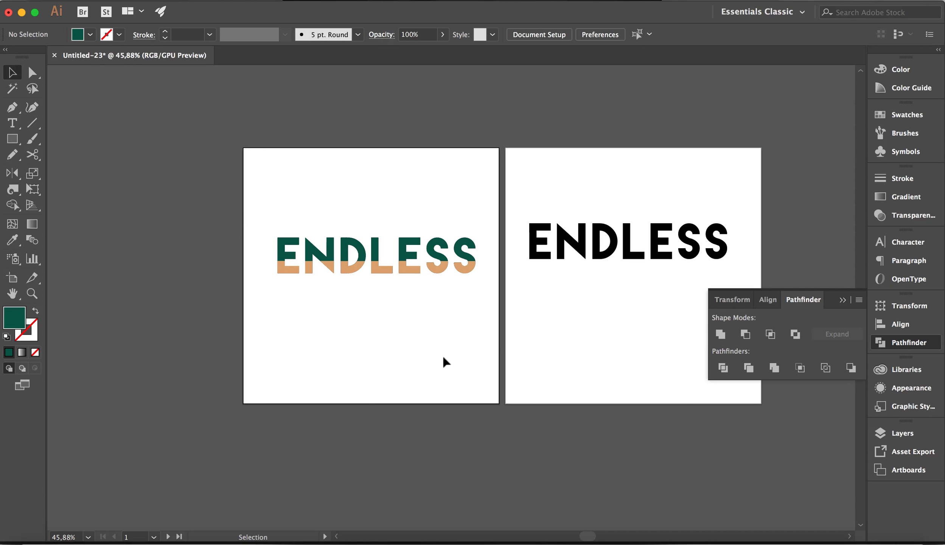
Select the green upper halves of the letters, activate the Twirl tool and accept its brush and twirl options.
scroll(443, 363, "up", 3)
scroll(226, 259, "left", 3)
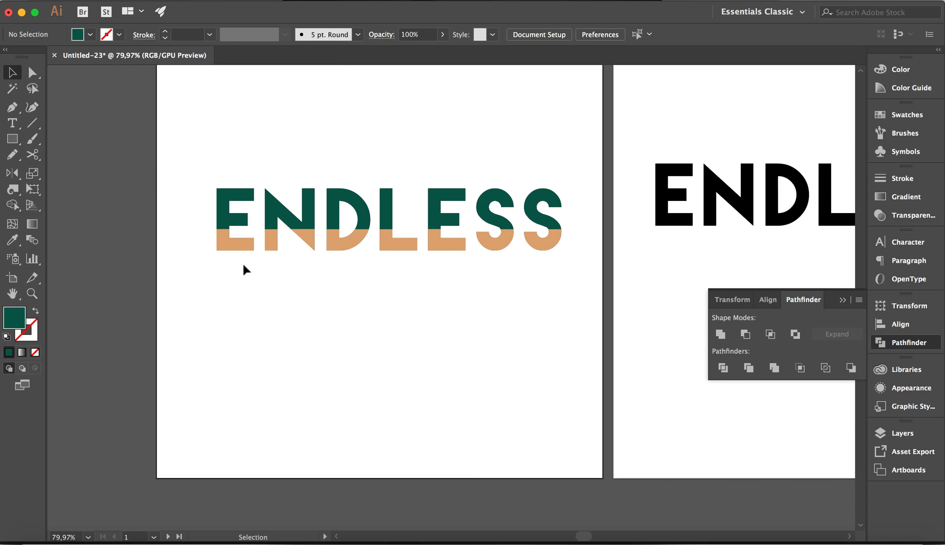
left_click_drag(197, 157, 568, 211)
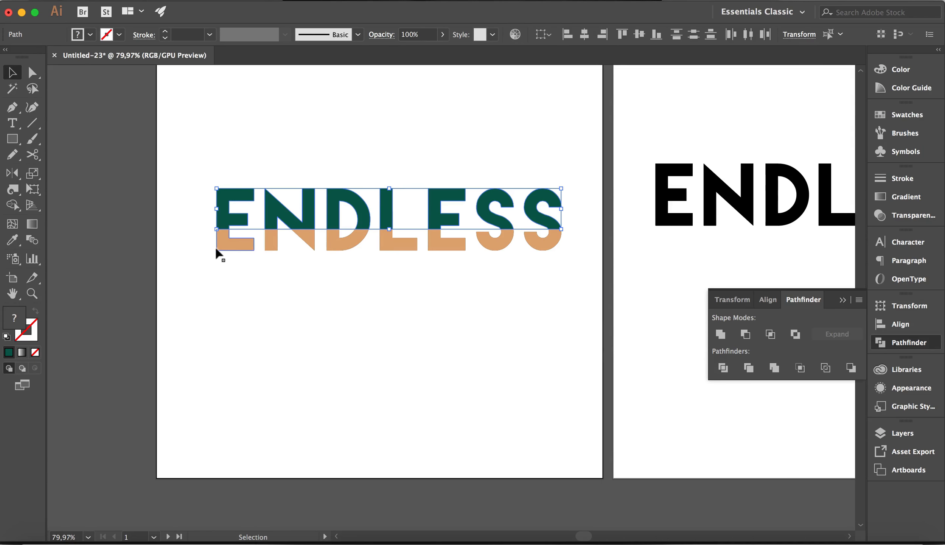
left_click(14, 193)
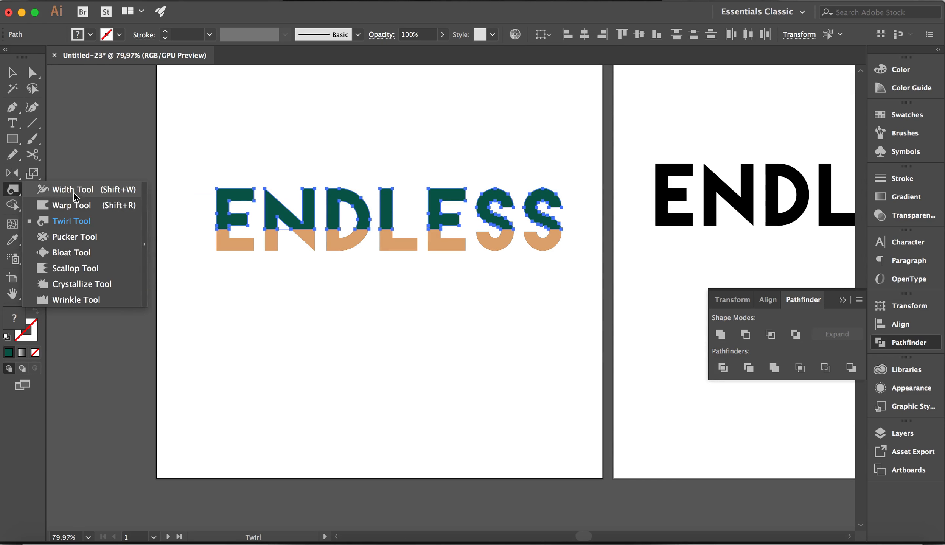
left_click(77, 196)
left_click(13, 193)
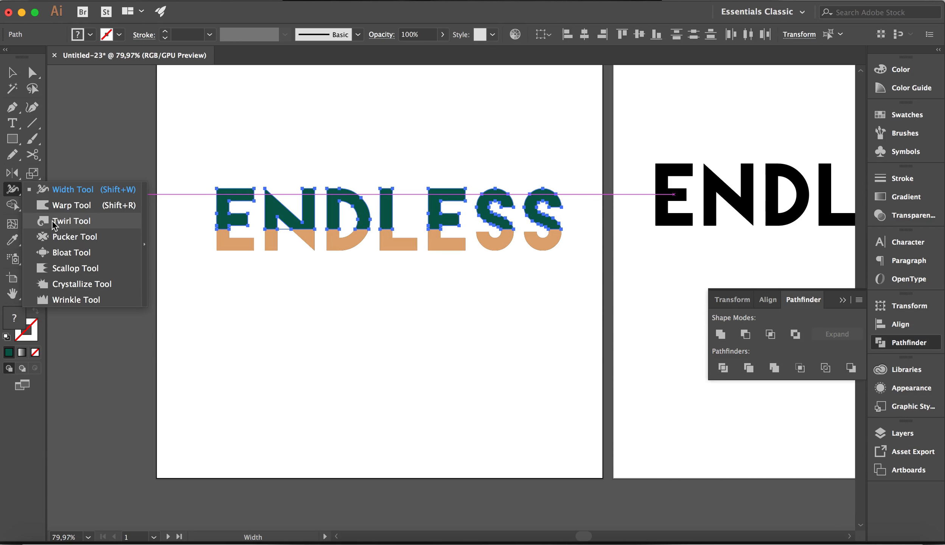
left_click(85, 225)
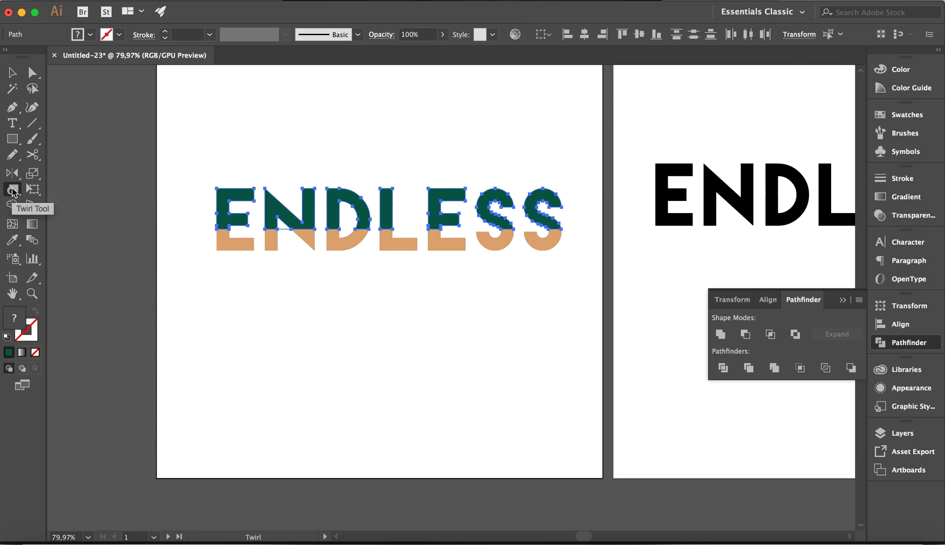
double_click(18, 191)
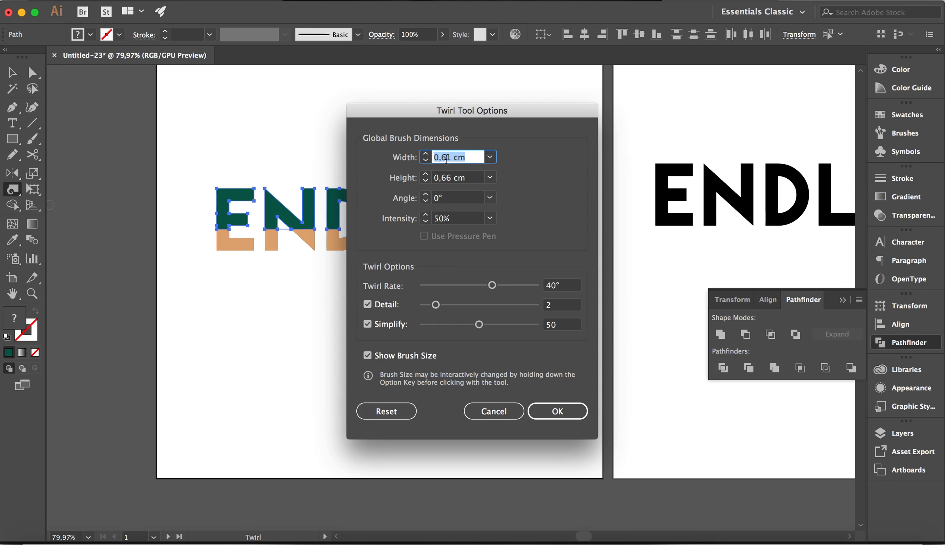
left_click(569, 414)
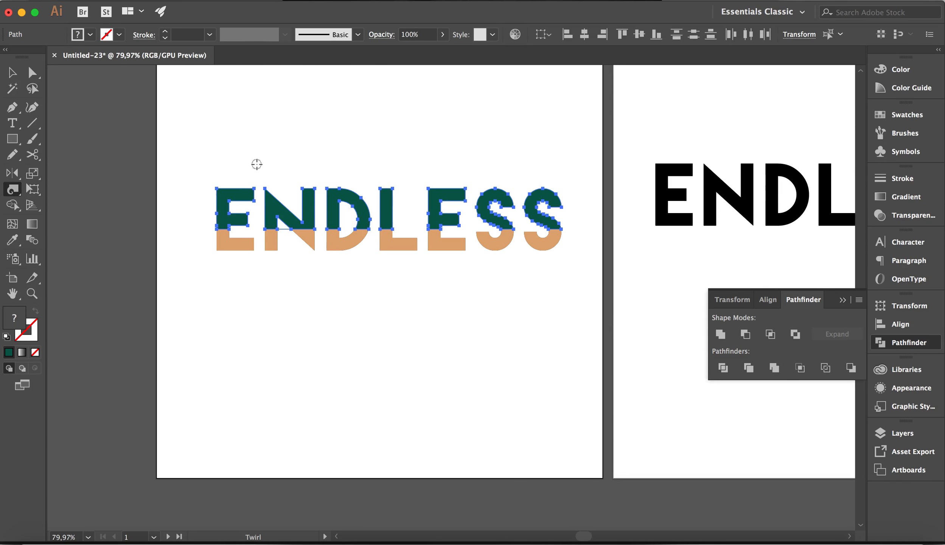
Try twirling the edges of the first E's arms and the upper diagonal of the N with short brush strokes.
scroll(251, 165, "up", 5)
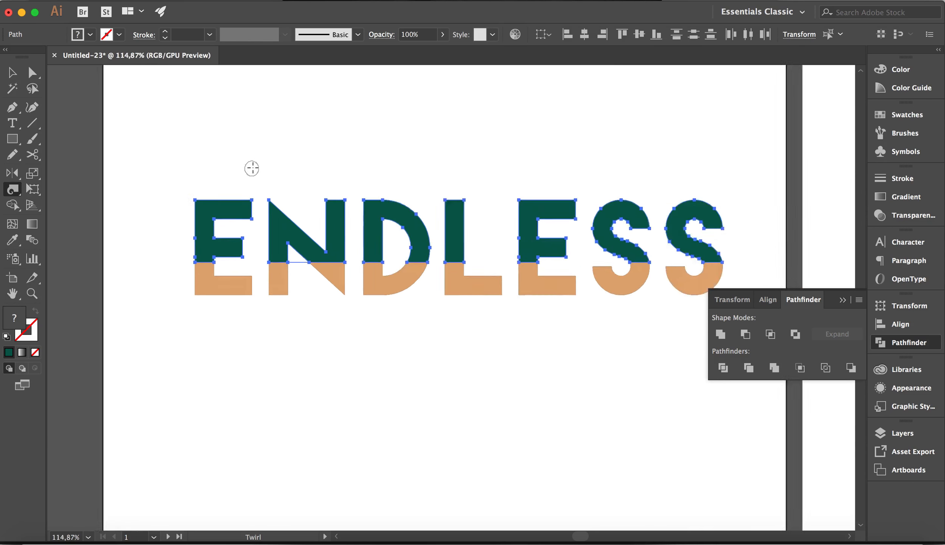
scroll(252, 166, "up", 1)
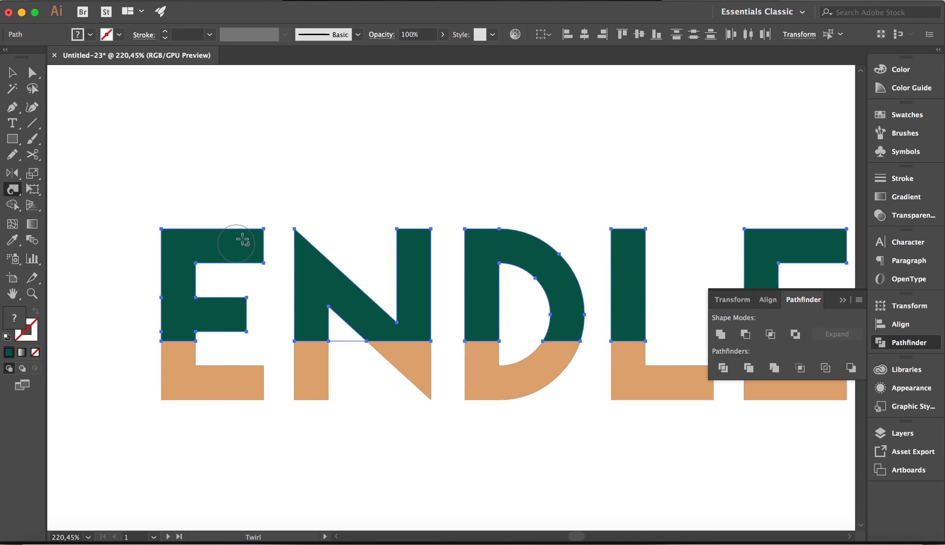
left_click_drag(242, 239, 242, 244)
left_click_drag(252, 222, 155, 239)
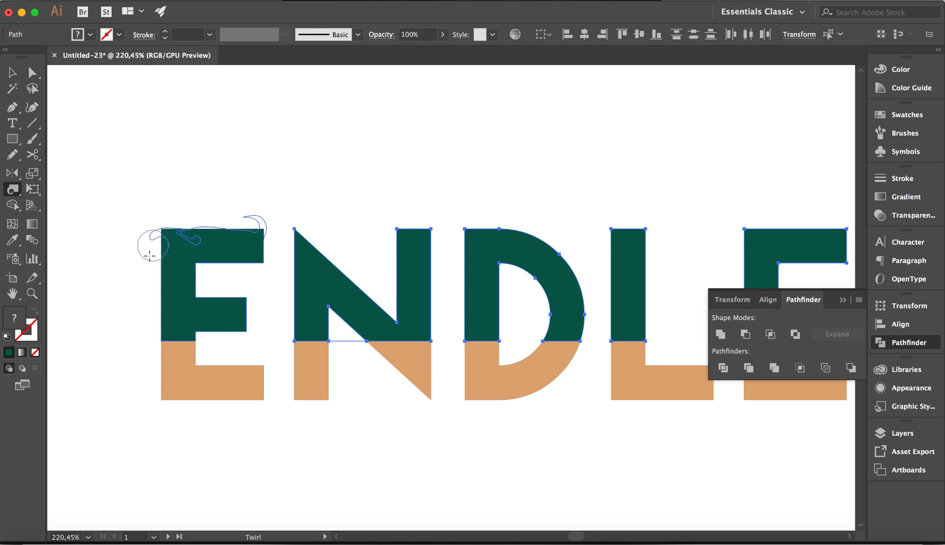
left_click_drag(254, 270, 206, 265)
left_click_drag(229, 308, 179, 306)
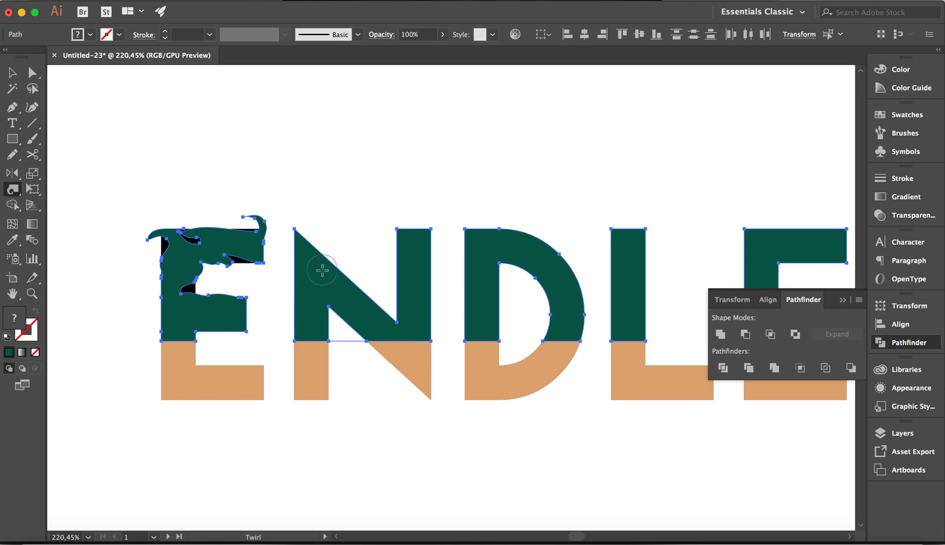
left_click_drag(326, 257, 301, 235)
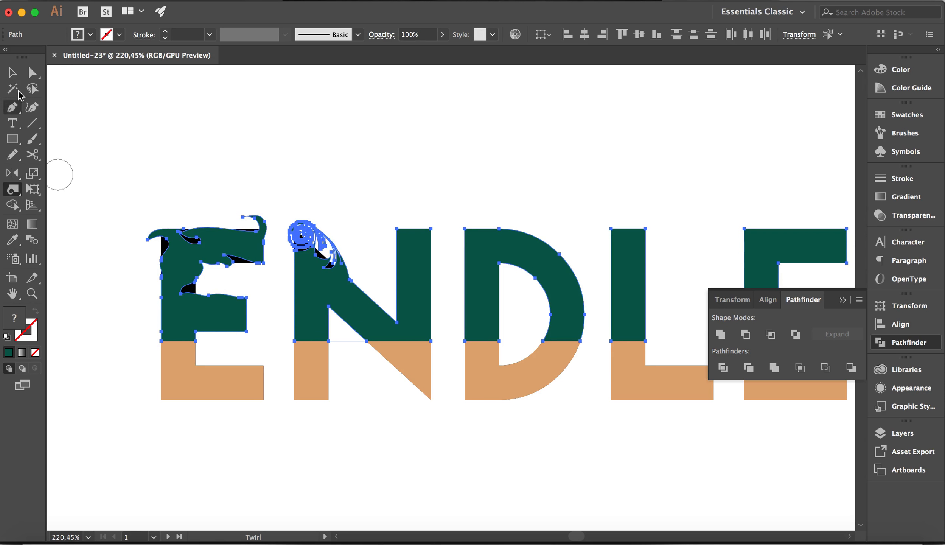
key("v")
left_click(377, 194)
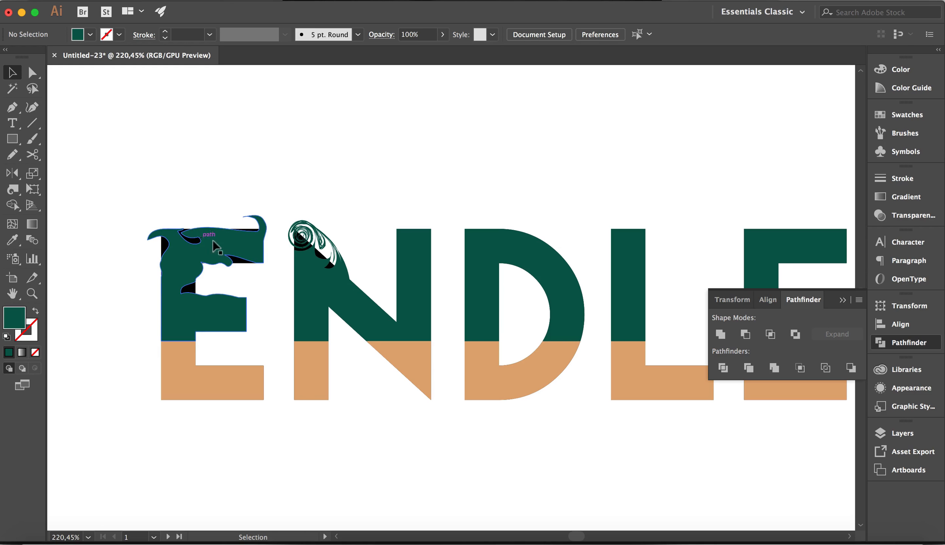
Undo all twirl strokes on the E and the N.
key("super+z")
key("super+z")
key("super+z")
key("super+z")
key("super+z")
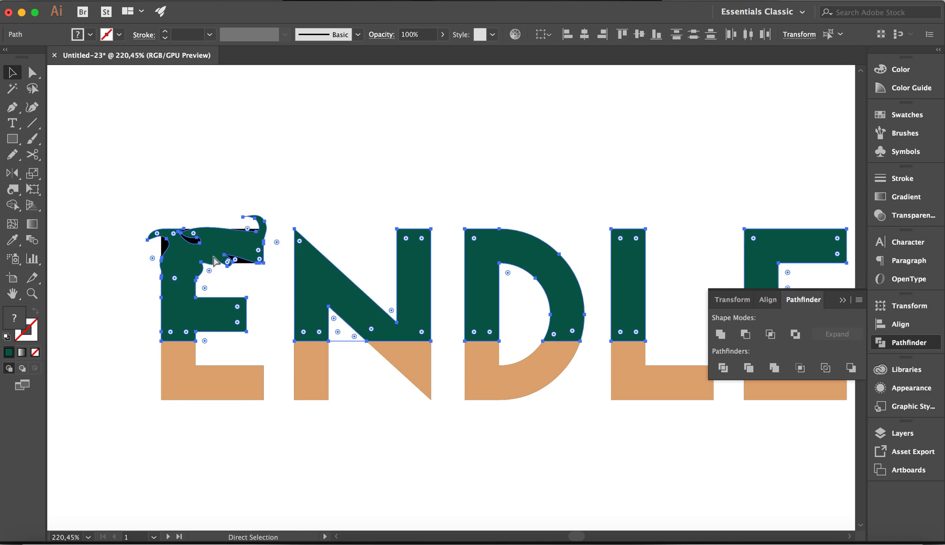
left_click(215, 261)
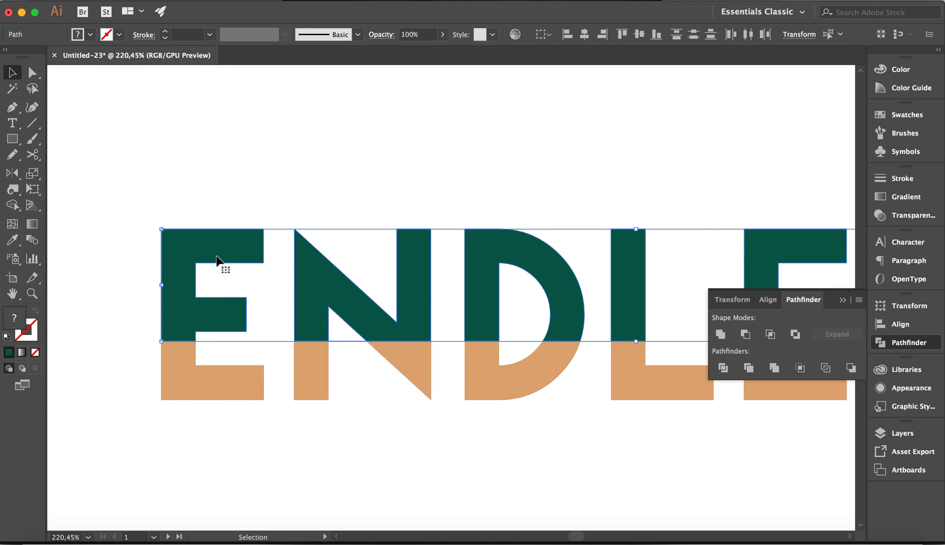
Try twirling the outer stem edge of the first E's green upper half, then undo the strokes.
left_click(103, 234)
left_click(175, 303)
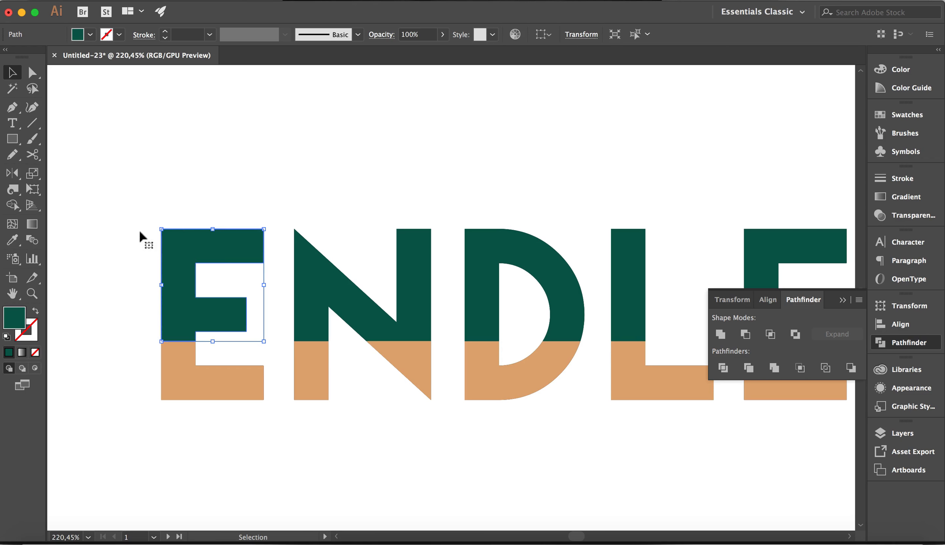
left_click(13, 189, "alt")
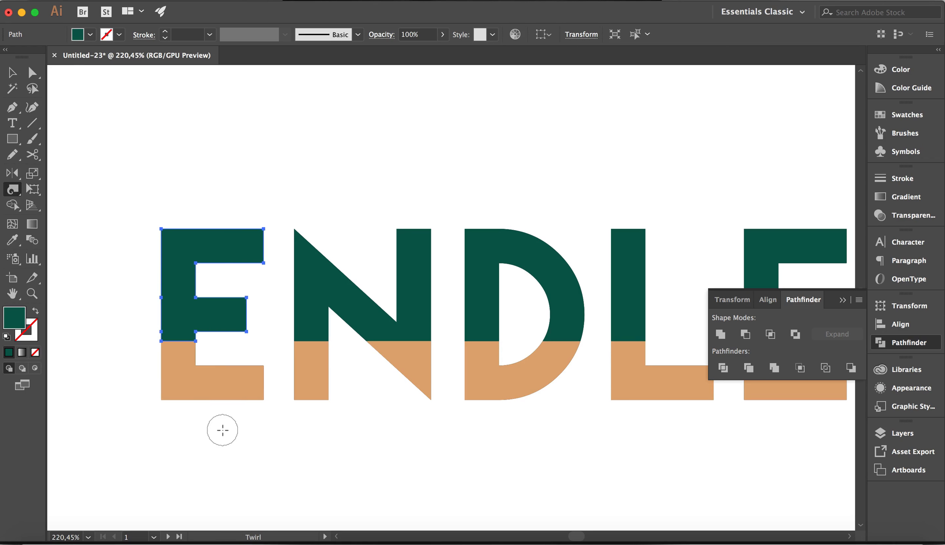
mouse_move(215, 347)
left_mouse_down()
mouse_move(219, 389)
mouse_move(217, 378)
left_mouse_up()
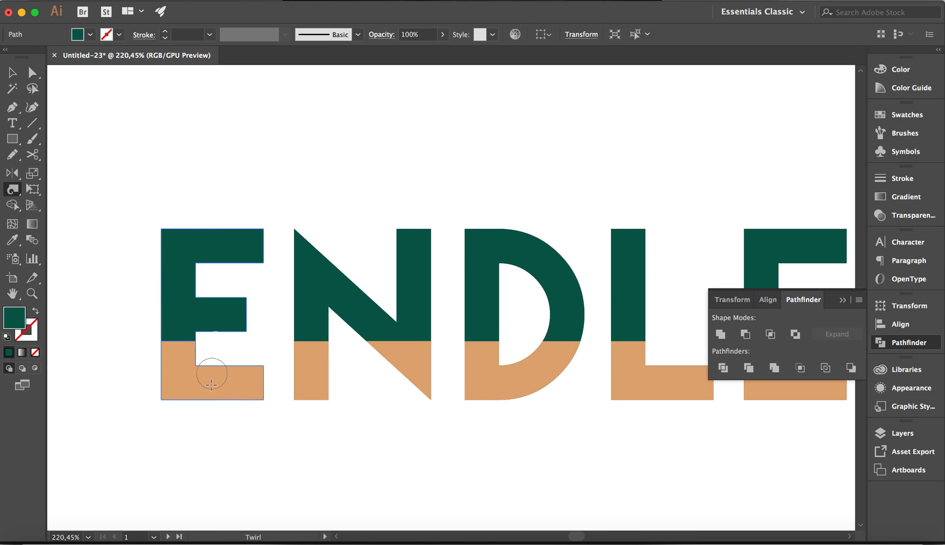
mouse_move(161, 397)
left_mouse_down()
mouse_move(183, 335)
mouse_move(170, 330)
mouse_move(159, 296)
mouse_move(164, 224)
left_mouse_up()
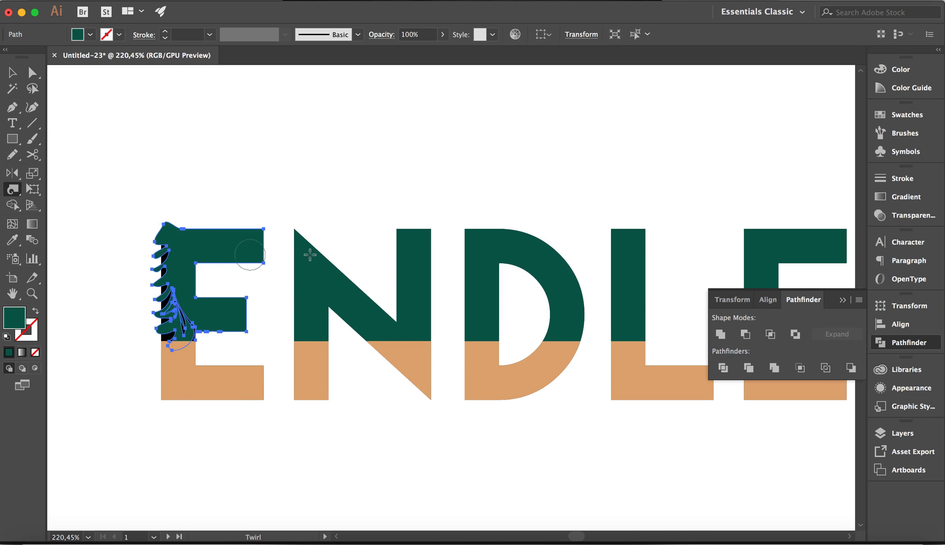
left_click(16, 76)
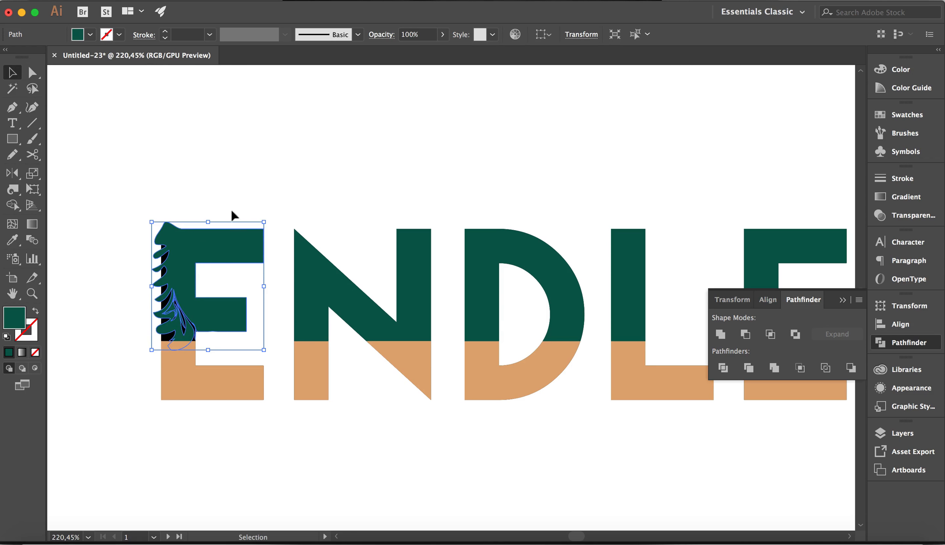
key("ctrl+z")
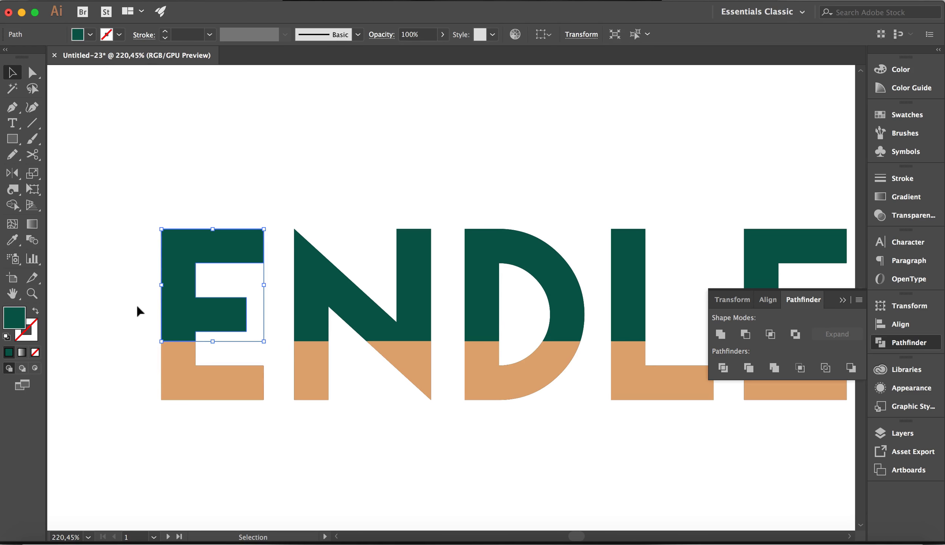
Select the green upper halves of all the letters in ENDLESS and activate the Twirl tool.
left_click(247, 395)
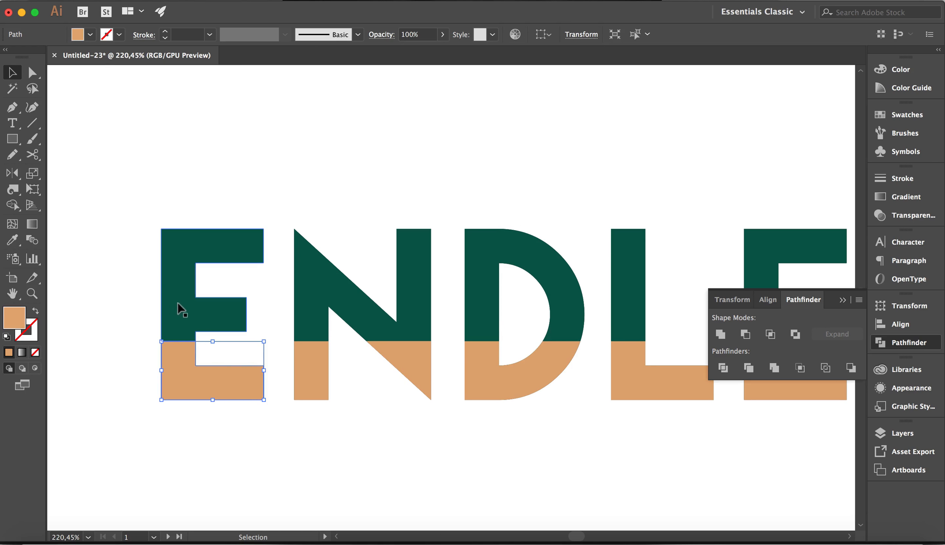
left_click(180, 316)
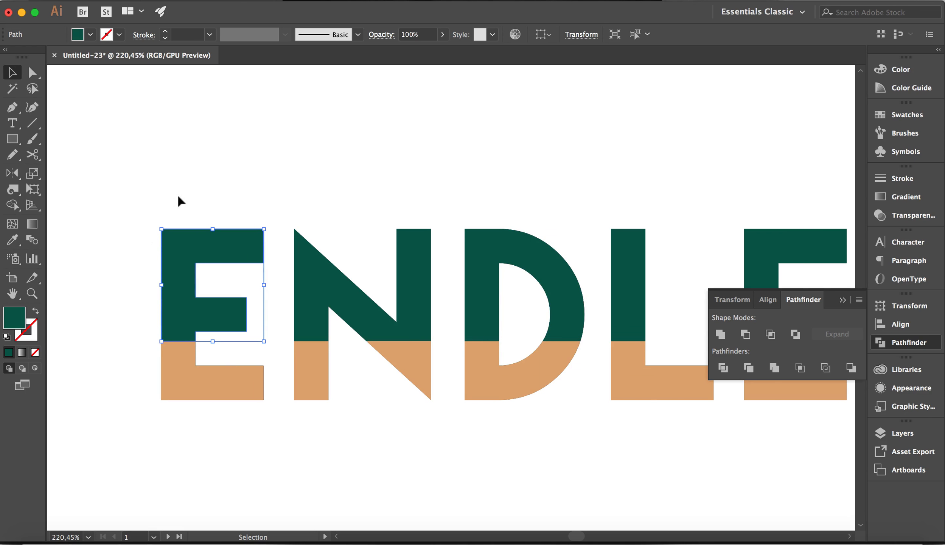
scroll(148, 244, "down", 5)
left_click_drag(133, 203, 579, 266)
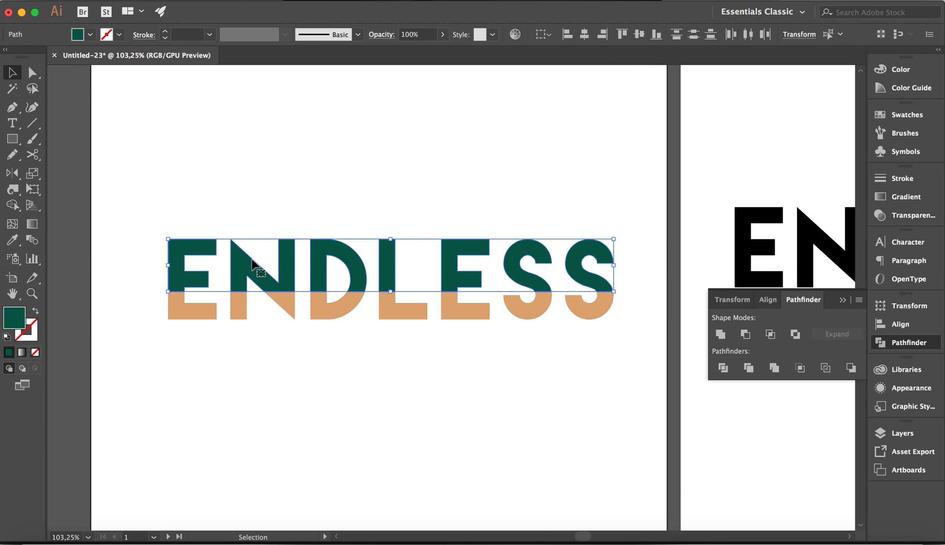
scroll(242, 258, "up", 5)
left_click(12, 190)
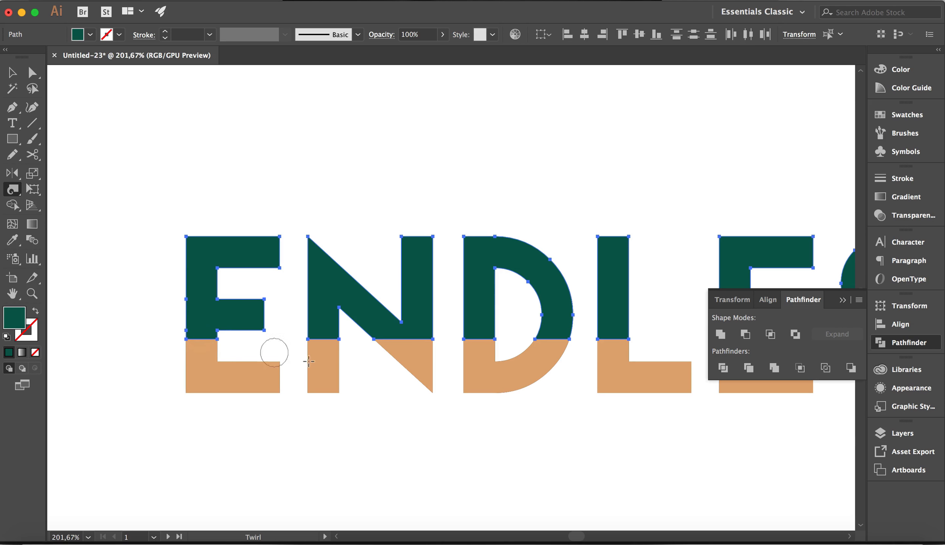
scroll(300, 362, "up", 3)
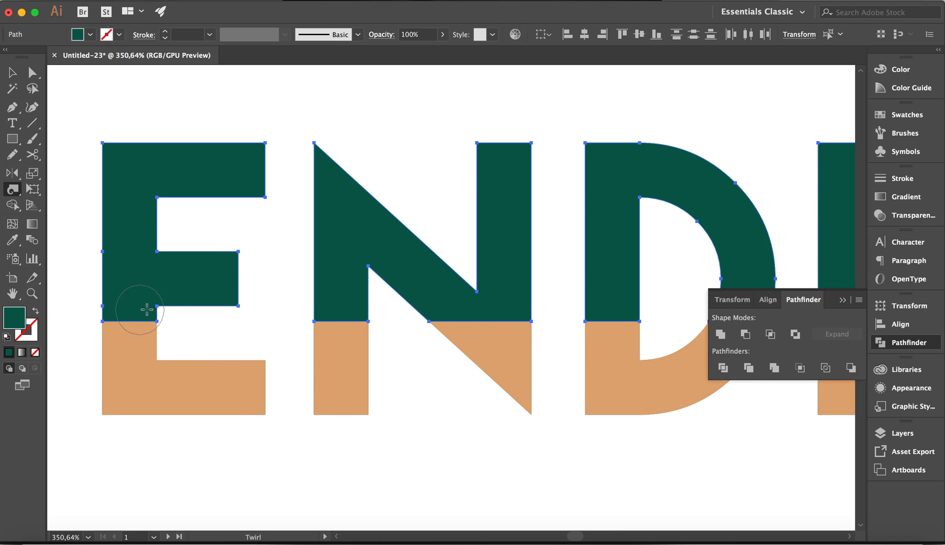
scroll(145, 310, "down", 3)
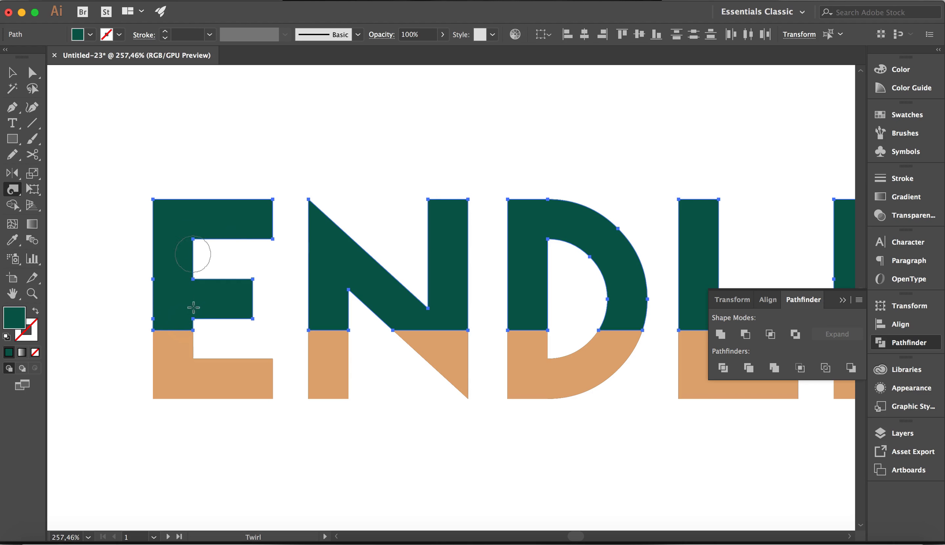
Twirl the lower green edges of the first E, the N's stems and diagonal, and the D's stem into wave curls.
left_click(148, 327)
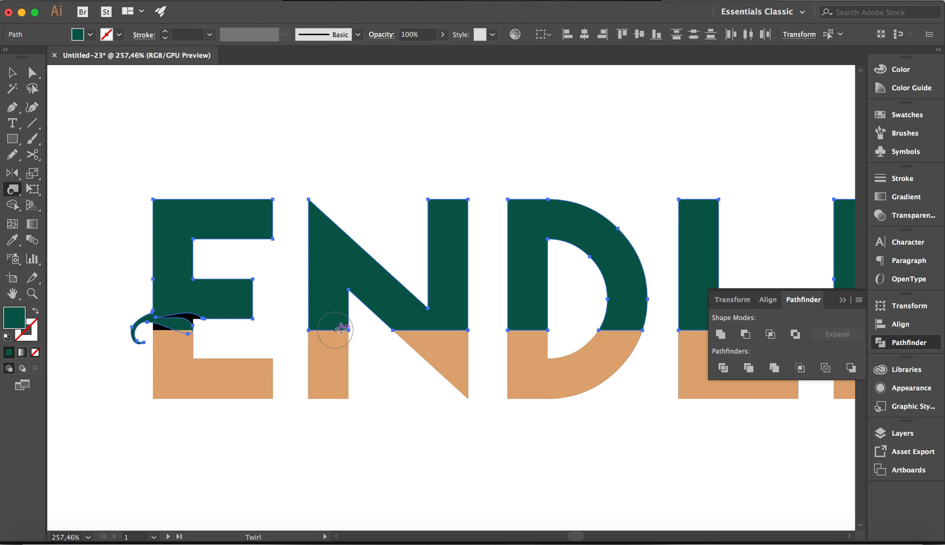
left_click(320, 329)
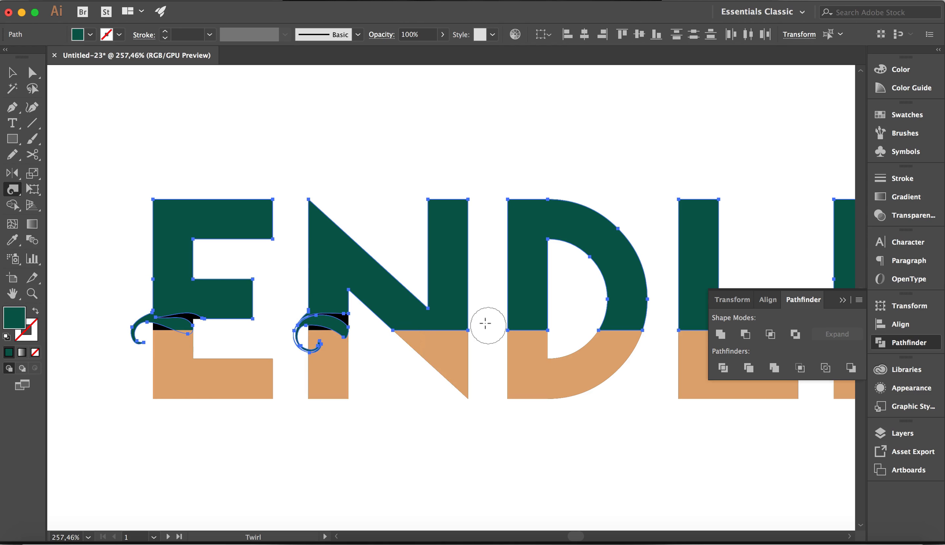
key("super+z")
left_click(338, 327)
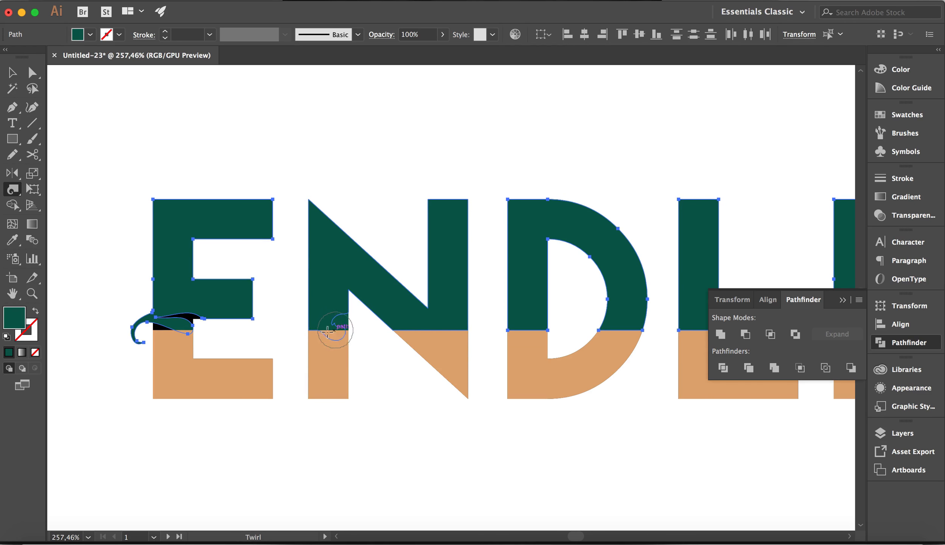
left_click(412, 333)
left_click_drag(412, 333, 392, 332)
key("super+z")
left_click(456, 330)
left_click(432, 334)
left_click(538, 331)
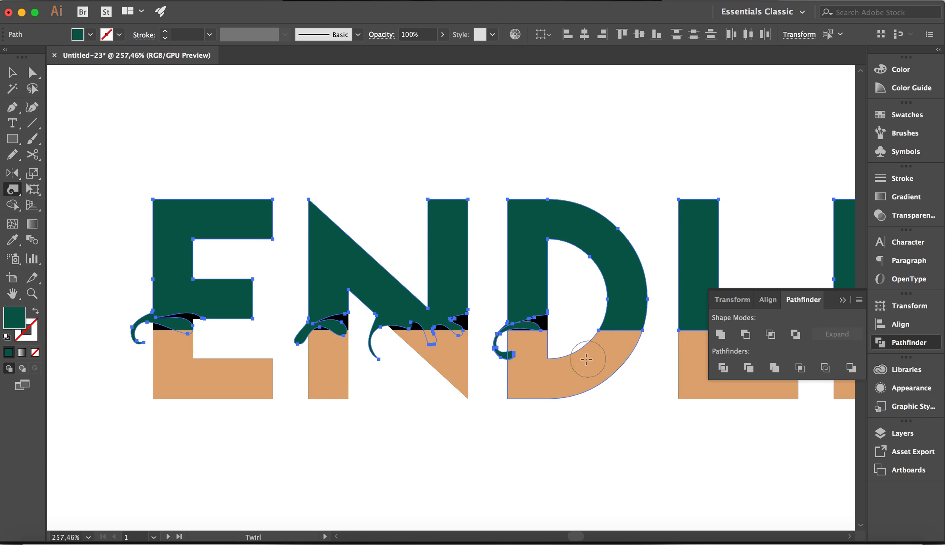
Twirl the lower green edges of the D's bowl and the L into wave curls.
scroll(537, 333, "right", 5)
scroll(538, 333, "up", 1)
left_click_drag(510, 348, 471, 352)
left_click_drag(595, 350, 547, 362)
Twirl the lower green edges of the second E and both S letters into wave curls where they meet the sand.
scroll(617, 386, "right", 5)
scroll(616, 386, "up", 1)
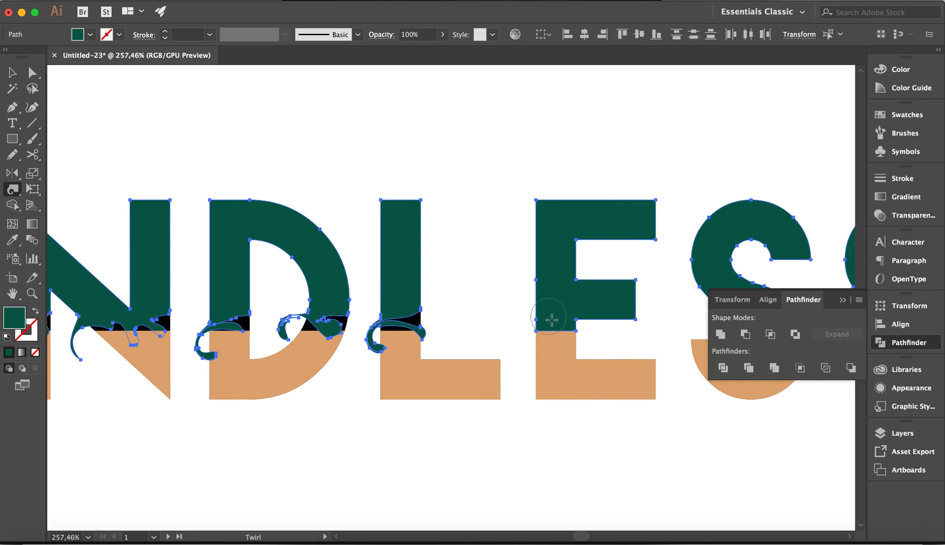
left_click_drag(544, 321, 527, 331)
scroll(620, 360, "right", 5)
left_click_drag(642, 329, 639, 329)
scroll(616, 417, "right", 5)
scroll(617, 417, "up", 1)
scroll(612, 417, "right", 5)
scroll(611, 417, "down", 1)
key("super+z")
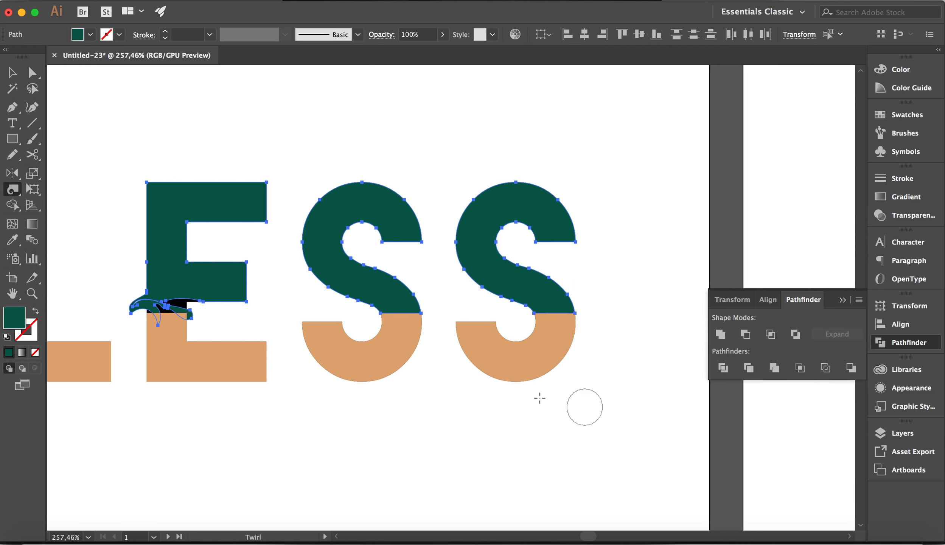
left_click_drag(422, 314, 367, 315)
mouse_move(574, 316)
left_mouse_down()
mouse_move(528, 315)
mouse_move(547, 345)
left_mouse_up()
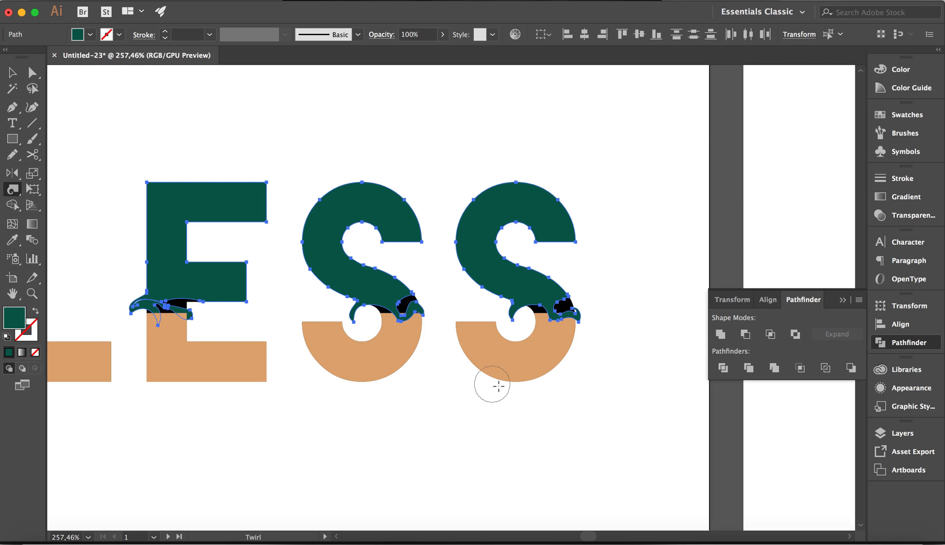
Bring the twirled green upper halves of all the letters to the front, and clear the selection.
scroll(496, 388, "down", 1)
scroll(489, 391, "down", 2)
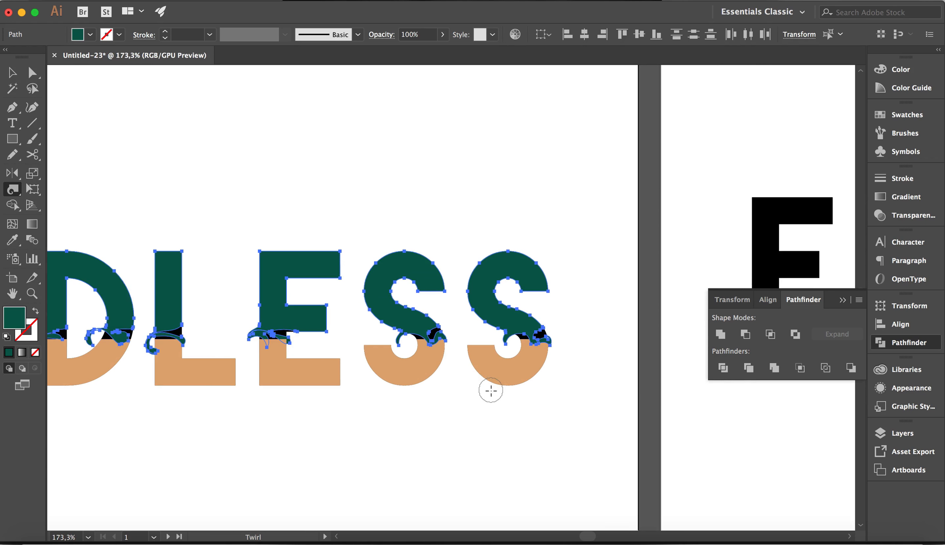
scroll(492, 390, "left", 8)
scroll(491, 390, "down", 2)
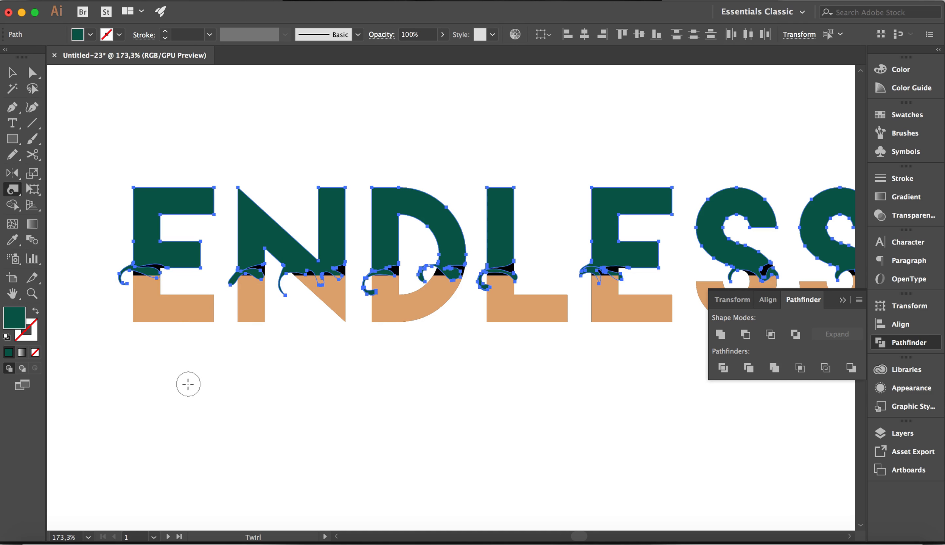
key("v")
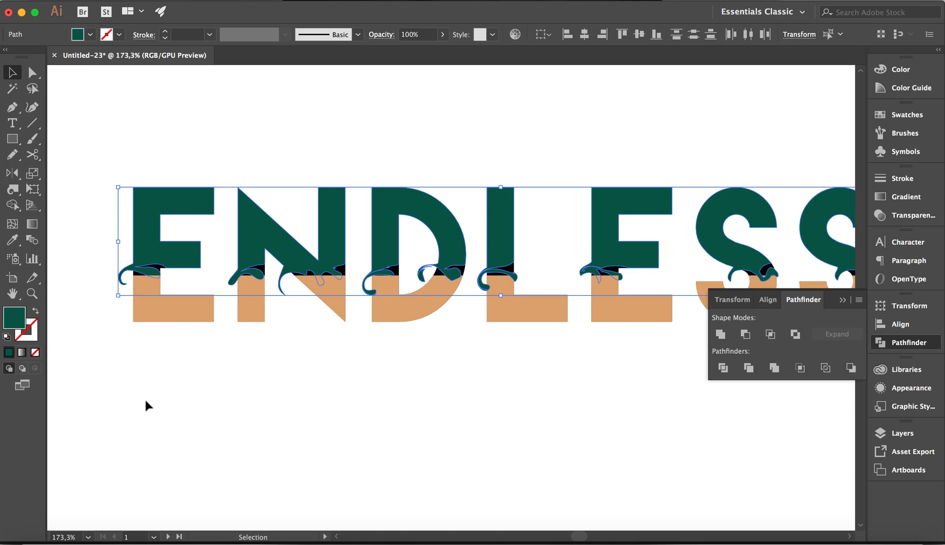
left_click(151, 412)
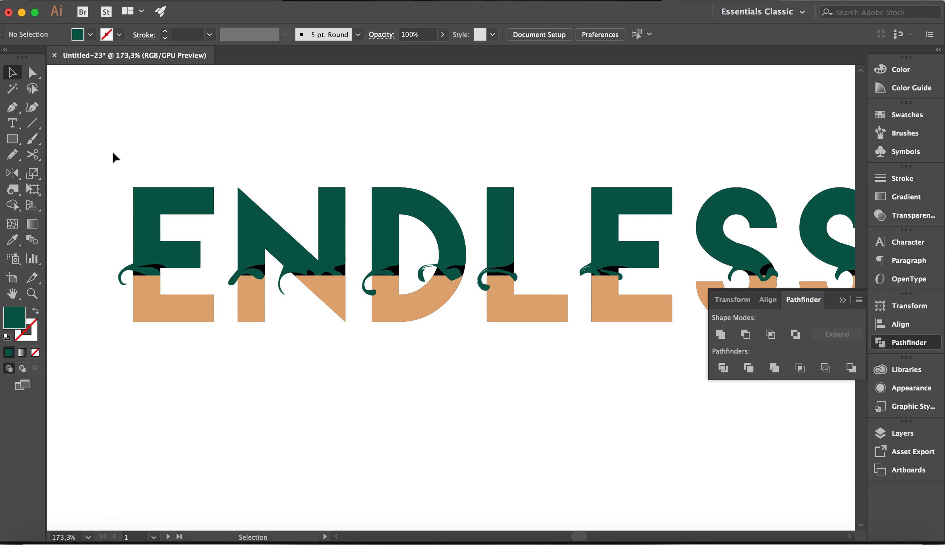
left_click_drag(115, 153, 820, 229)
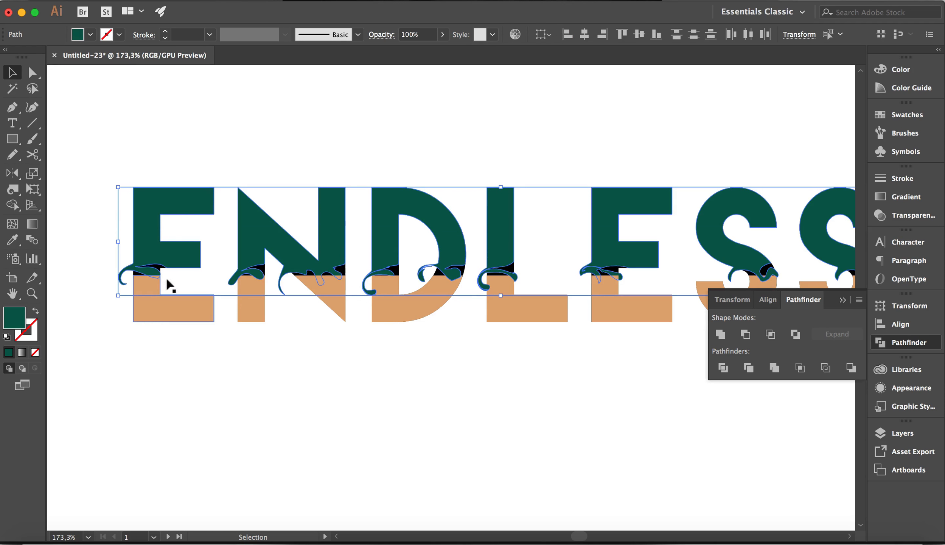
right_click(153, 198)
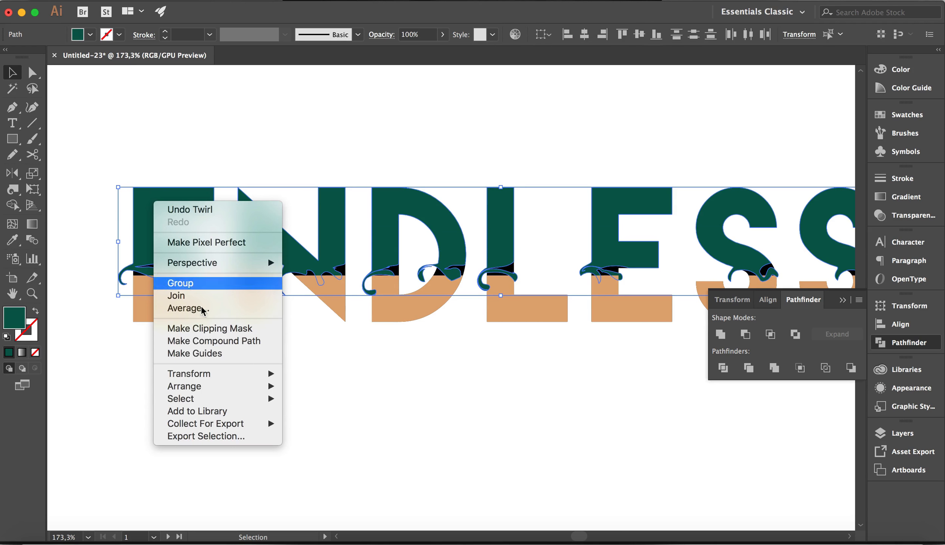
mouse_move(176, 386)
left_click(330, 386)
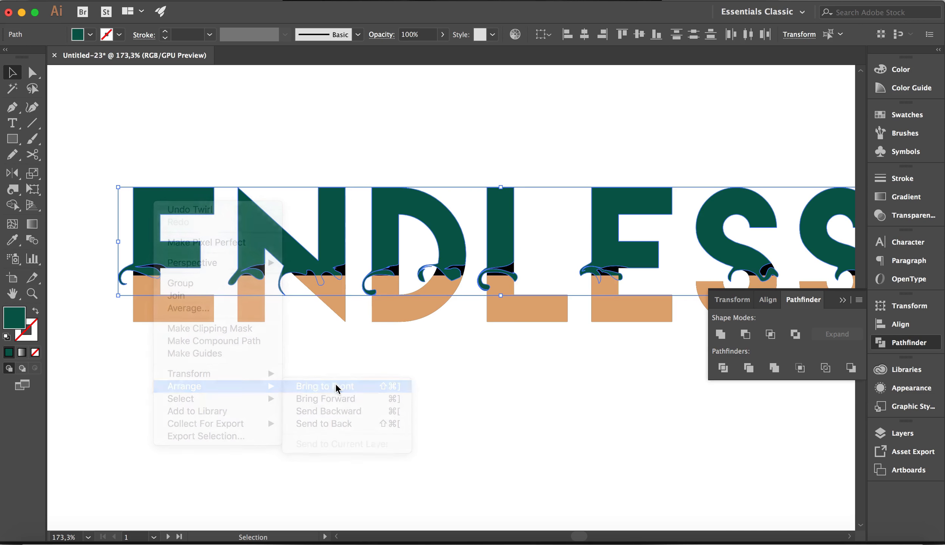
left_click(247, 384)
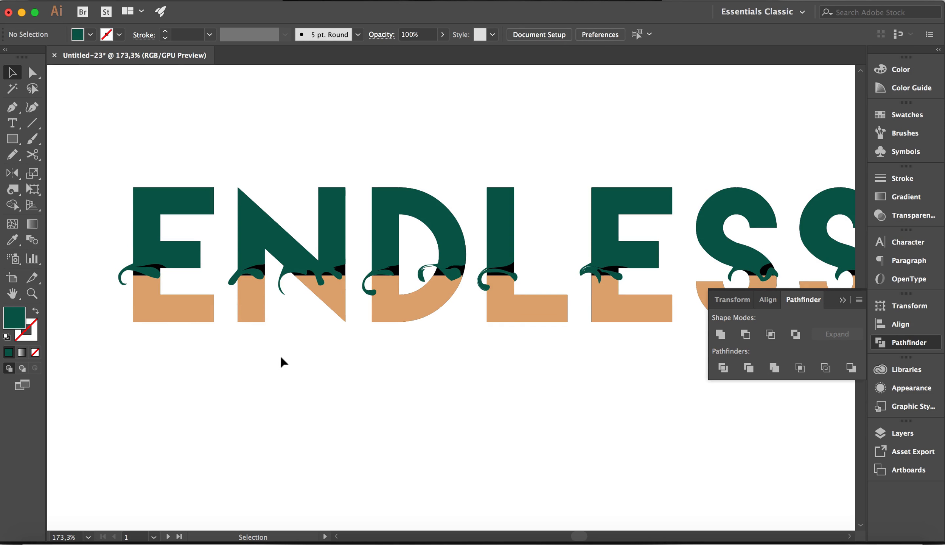
Shrink the Twirl brush and add small curls to the lower green edge of the first E's stem.
scroll(286, 369, "right", 5)
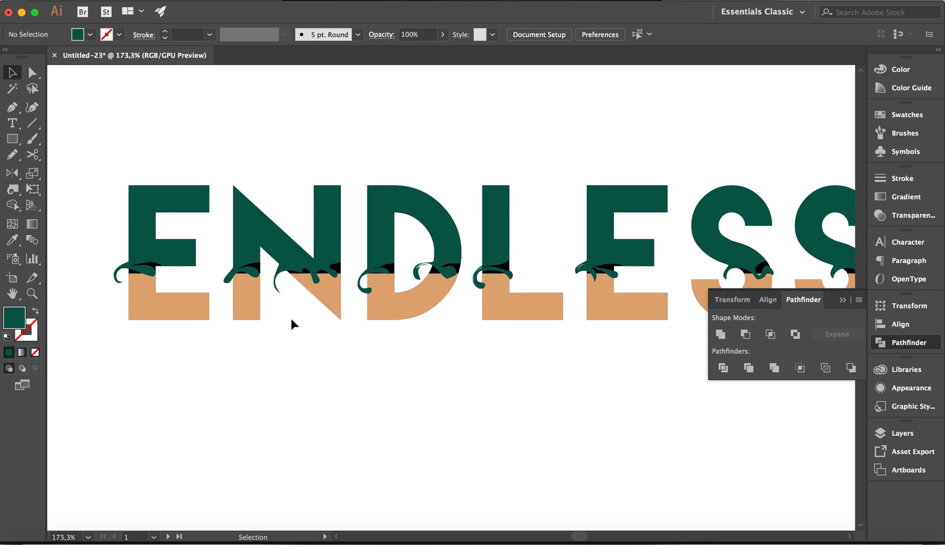
scroll(305, 341, "up", 2)
scroll(304, 341, "left", 2)
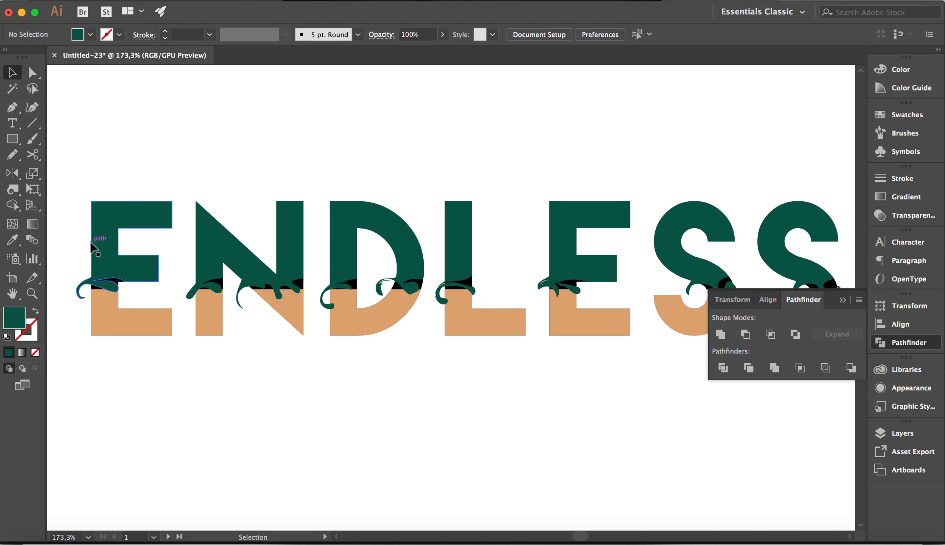
left_click(99, 248)
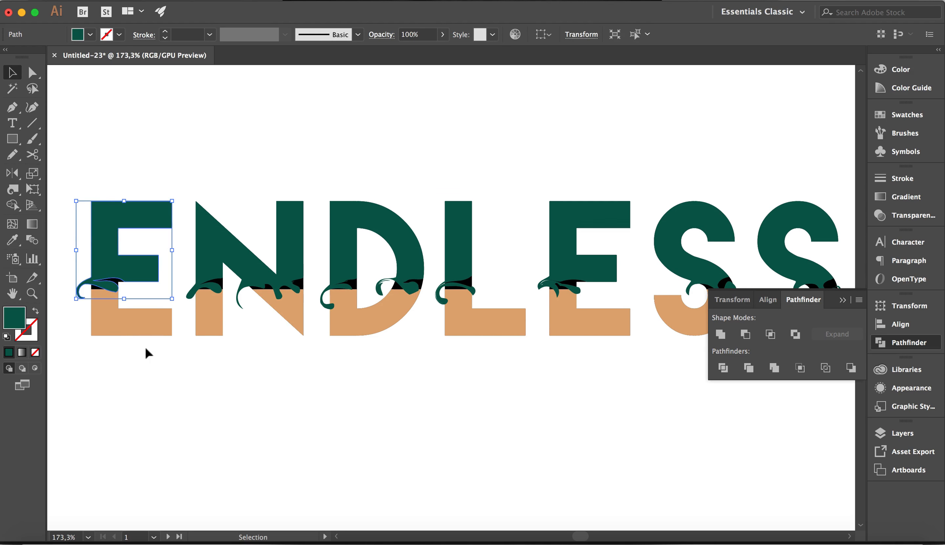
scroll(140, 365, "up", 2)
scroll(139, 364, "left", 6)
scroll(139, 365, "up", 2)
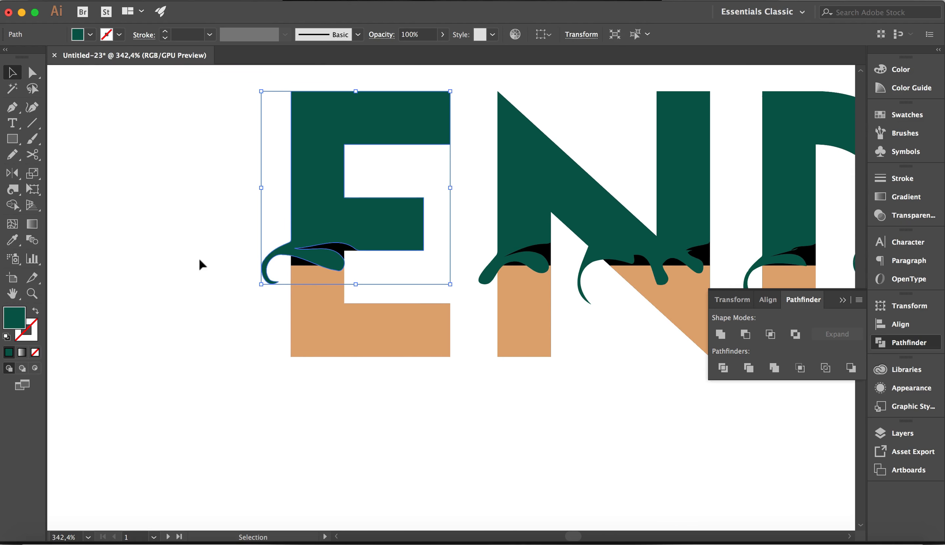
left_click(13, 189)
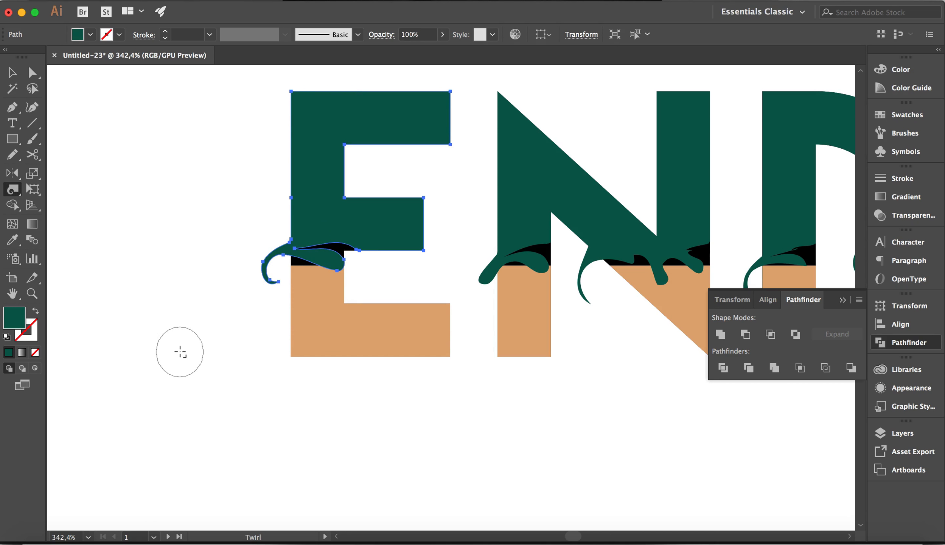
mouse_move(181, 352)
left_mouse_down()
mouse_move(166, 351)
mouse_move(165, 360)
left_mouse_up()
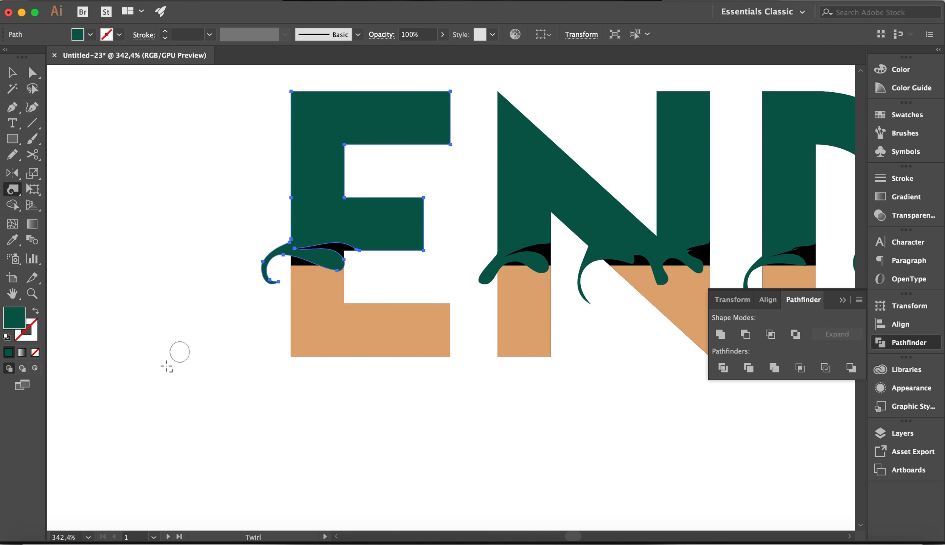
left_click_drag(309, 261, 305, 264)
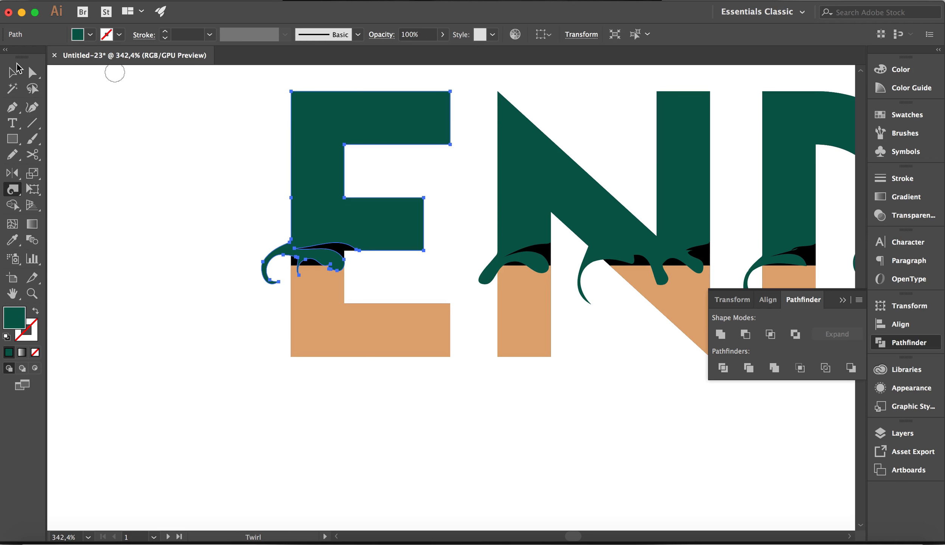
Add small Twirl curls to the green tip at the lower end of the N's left stem.
left_click(12, 74)
left_click(528, 191)
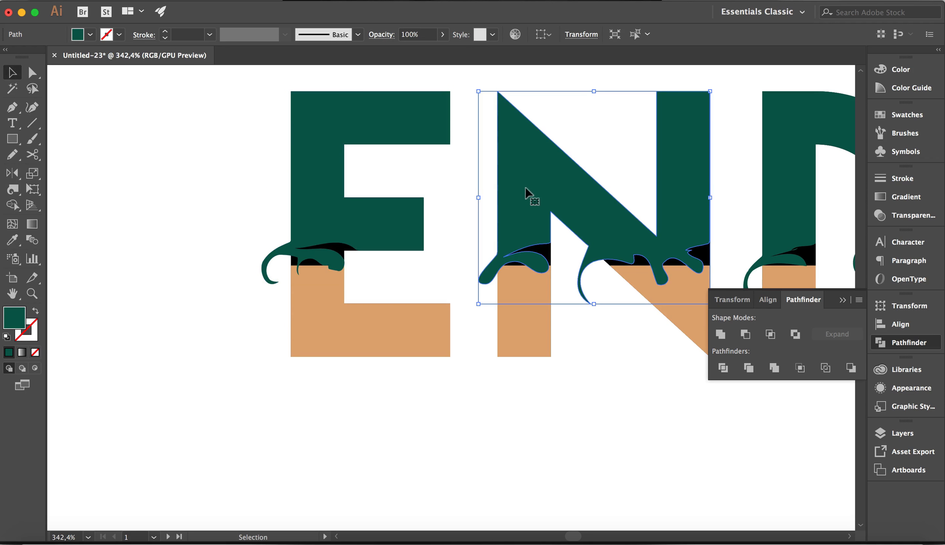
left_click(12, 189)
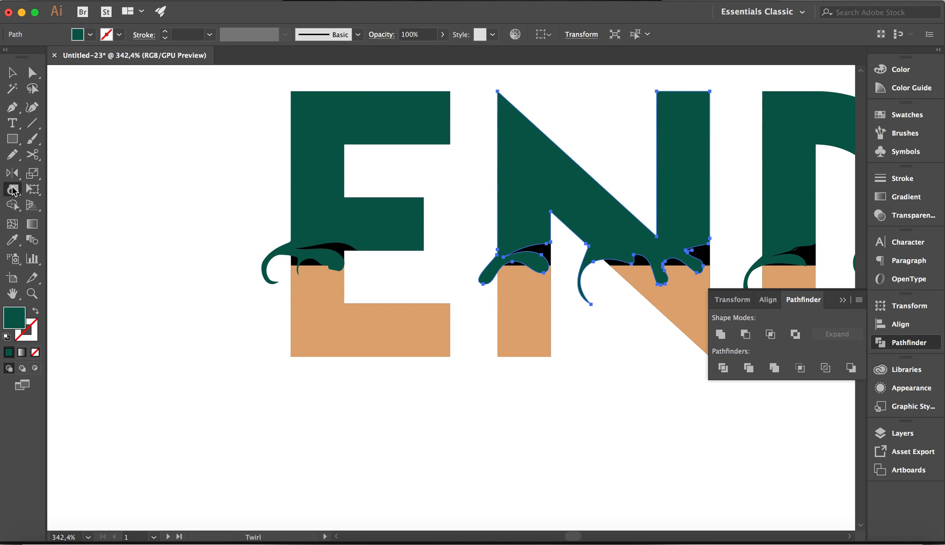
left_click_drag(485, 278, 482, 274)
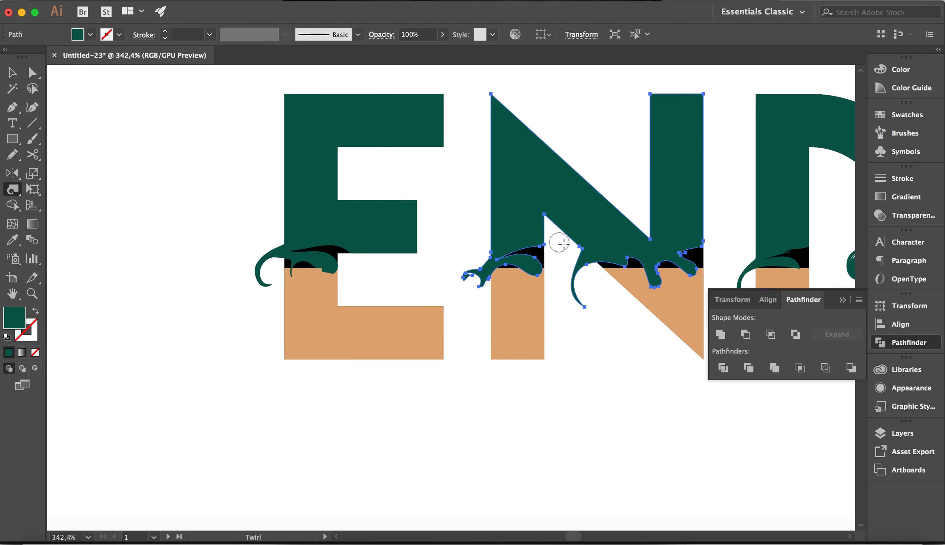
Add small Twirl curls to the lower green edges of the D's stem and bowl, and clear the selection.
scroll(559, 248, "up", 4)
scroll(558, 248, "right", 3)
scroll(559, 248, "right", 5)
scroll(558, 247, "down", 1)
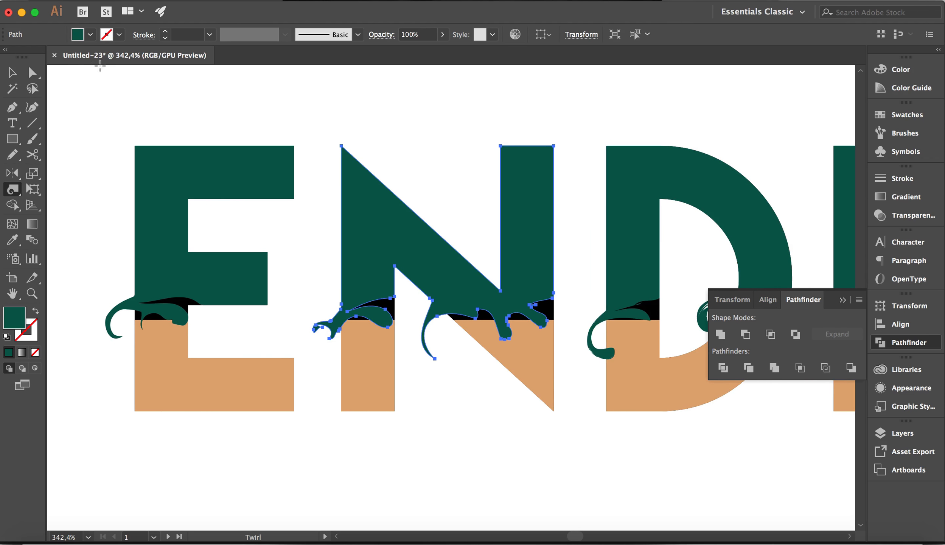
left_click(610, 206, "super")
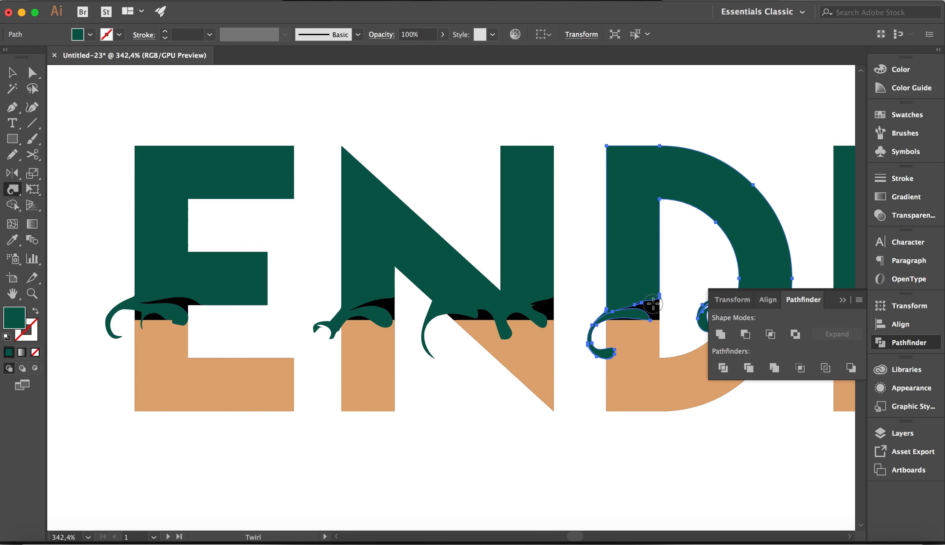
scroll(625, 401, "right", 9)
scroll(625, 401, "up", 2)
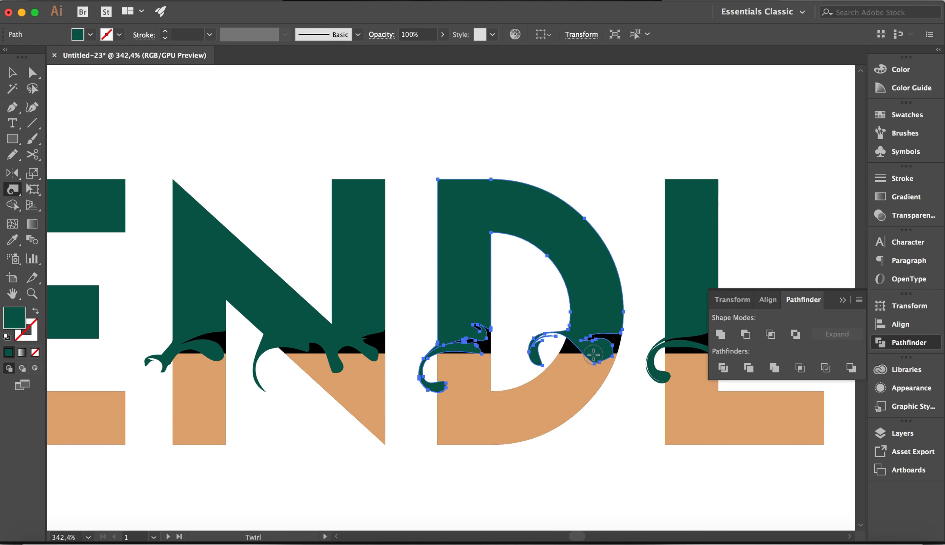
scroll(624, 394, "right", 6)
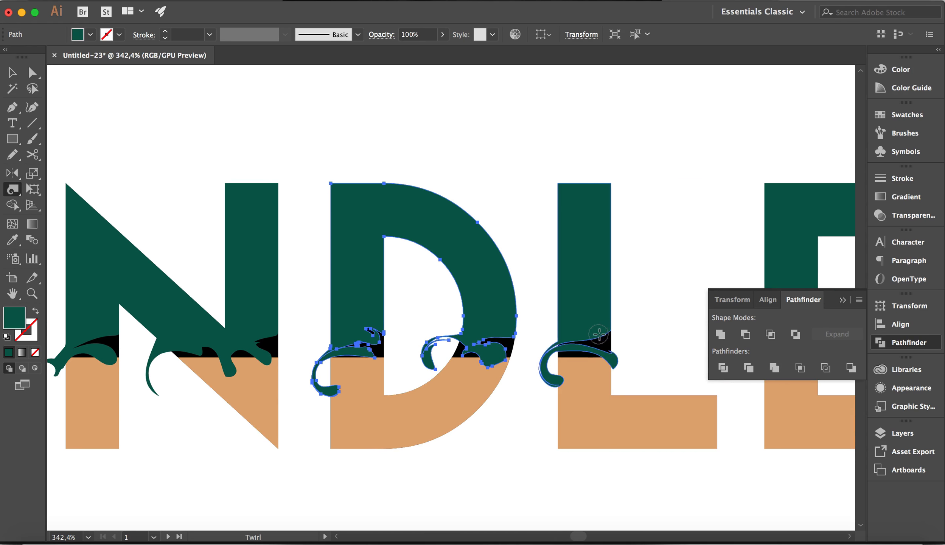
left_click(14, 73)
left_click(580, 158)
Twirl small curls into the lower green edge and inner curl of the last S.
scroll(583, 263, "down", 5)
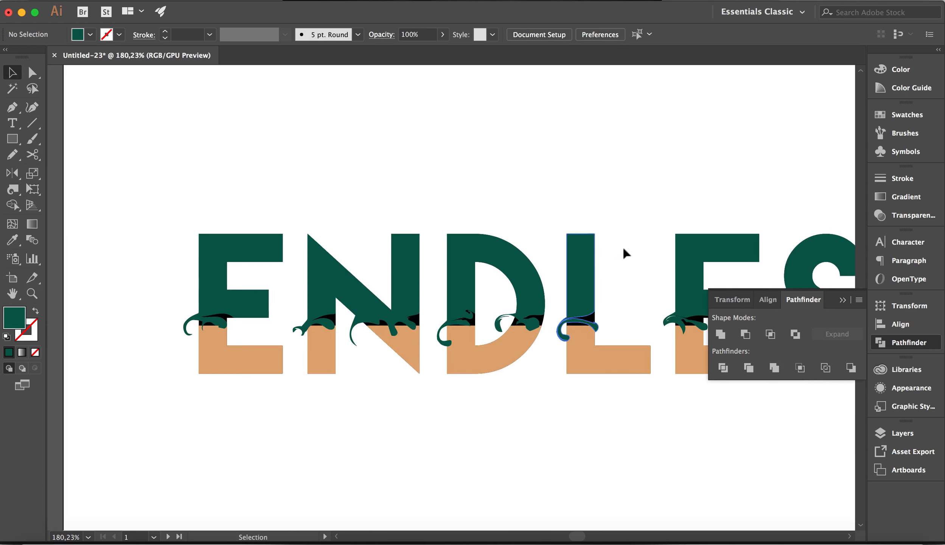
scroll(588, 258, "right", 3)
scroll(588, 257, "right", 12)
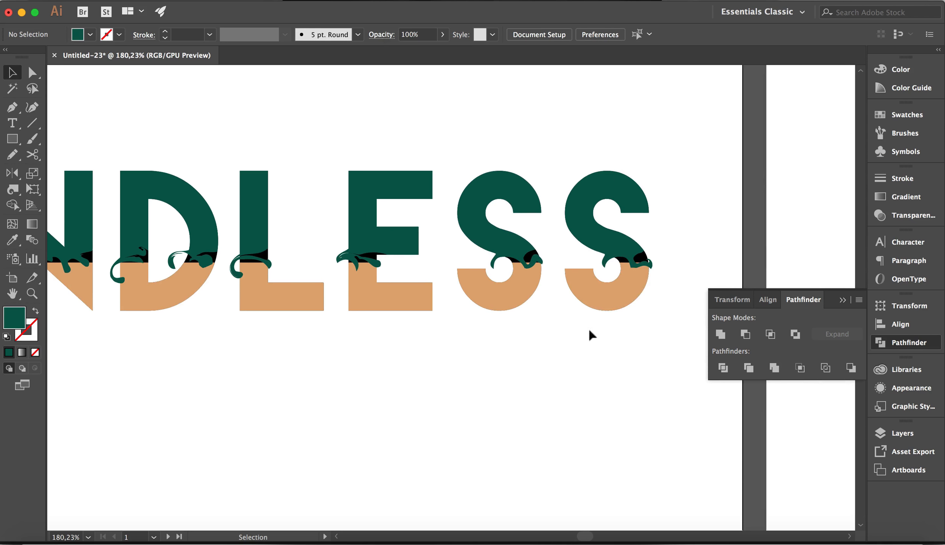
scroll(597, 324, "up", 5)
scroll(597, 325, "up", 1)
left_click(420, 206)
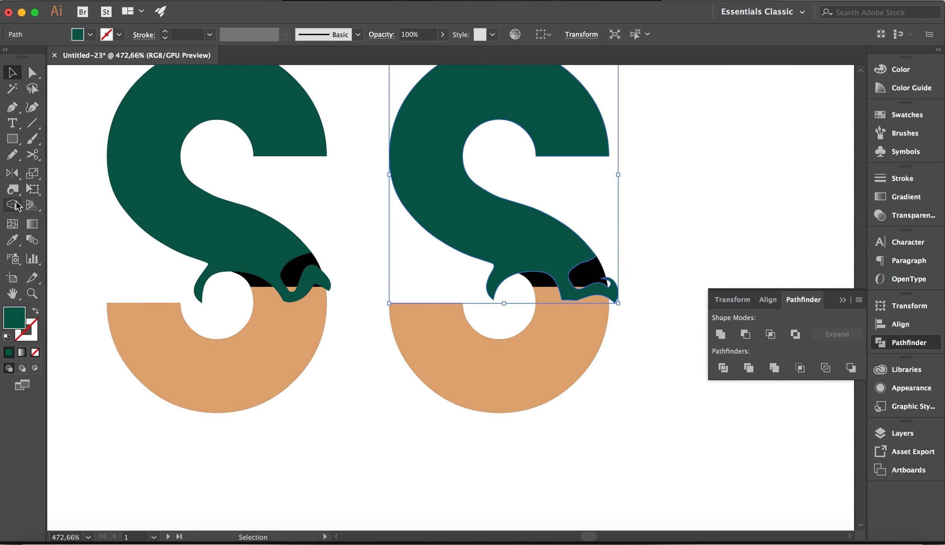
left_click(13, 189)
left_click_drag(569, 296, 562, 293)
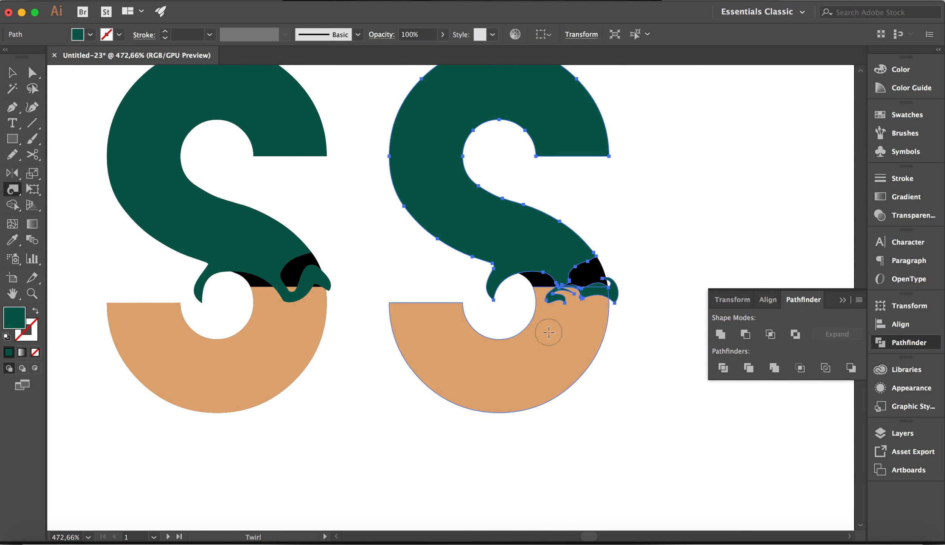
left_click_drag(485, 285, 475, 296)
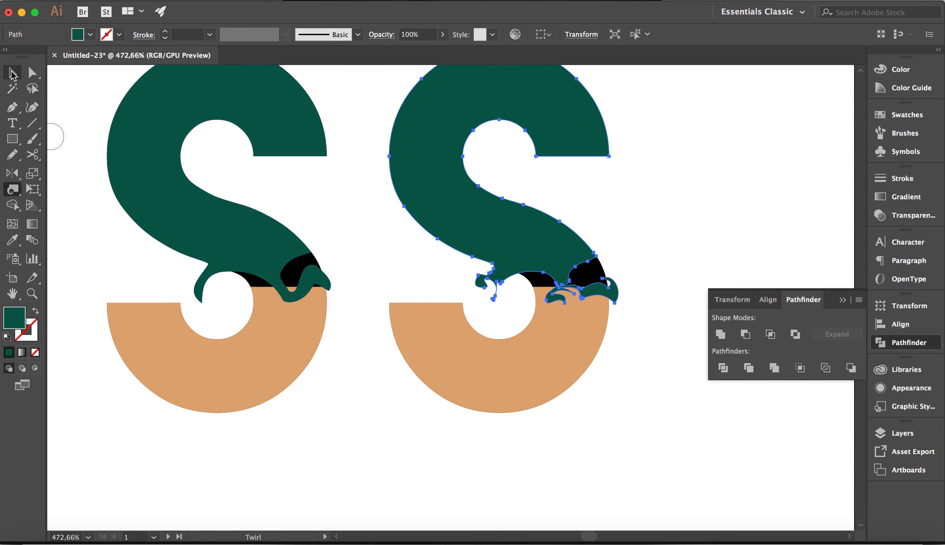
Twirl small curls into the lower green edge and inner curl of the first S, and clear the selection.
left_click(13, 72)
left_click(133, 159)
left_click(14, 190)
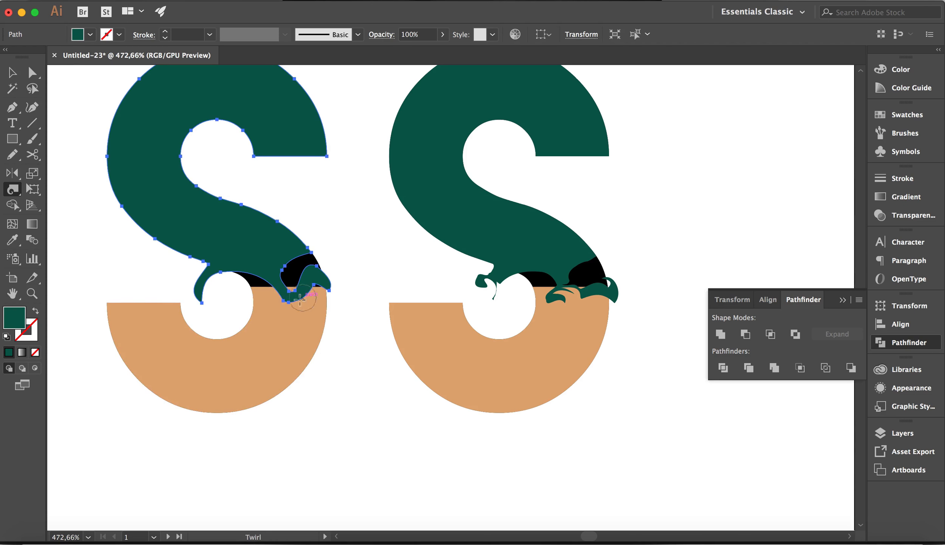
left_click_drag(280, 294, 281, 293)
left_click_drag(198, 289, 197, 291)
left_click(13, 73)
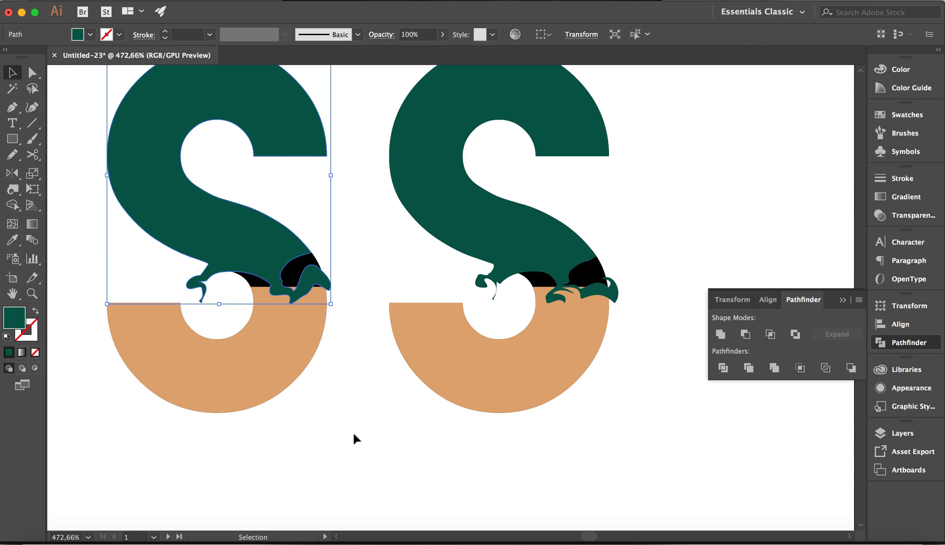
left_click(356, 441)
Clean up the pointed tip of the first S's inner curl by moving and removing anchor points, and round the bend above it.
left_click(196, 293)
key("a")
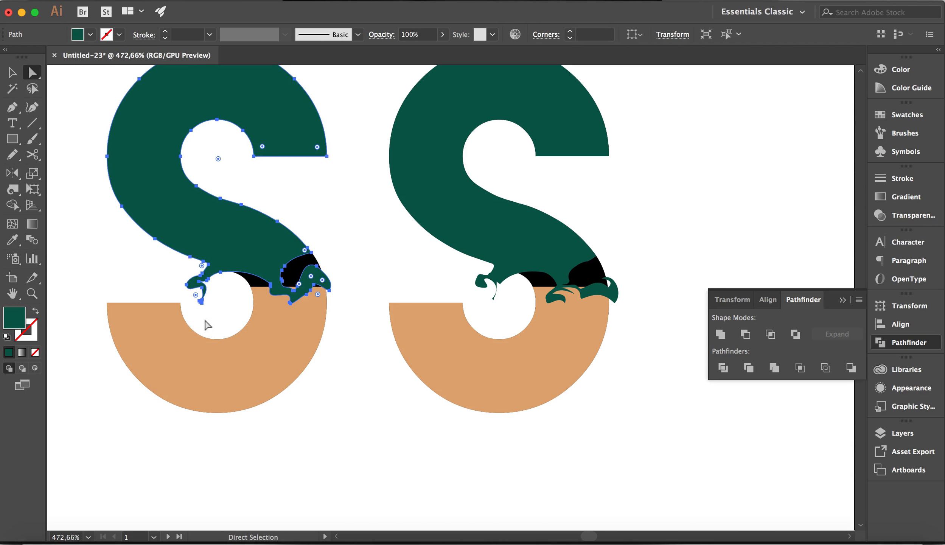
scroll(202, 306, "up", 5)
scroll(267, 325, "up", 4)
left_click(351, 320)
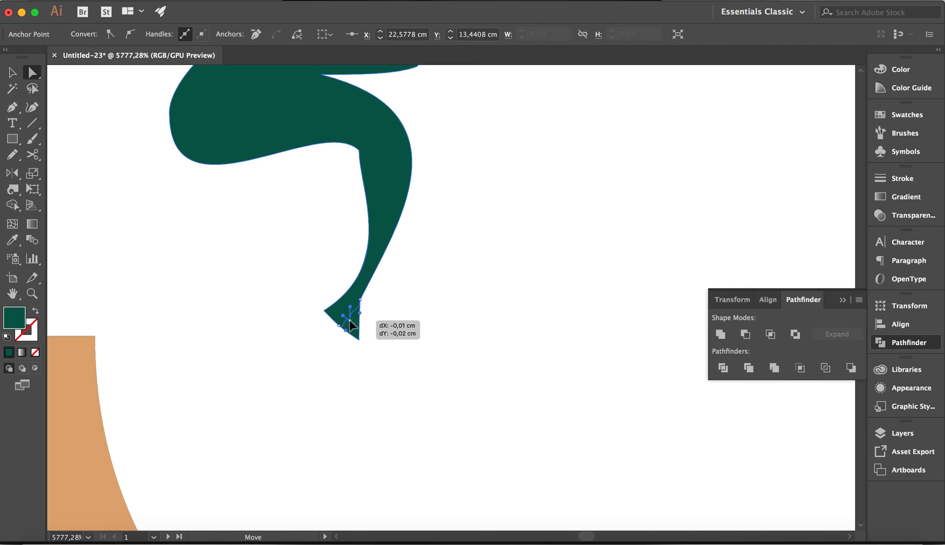
left_click(324, 310)
left_click_drag(397, 264, 320, 289)
left_click(260, 41)
left_click(359, 150)
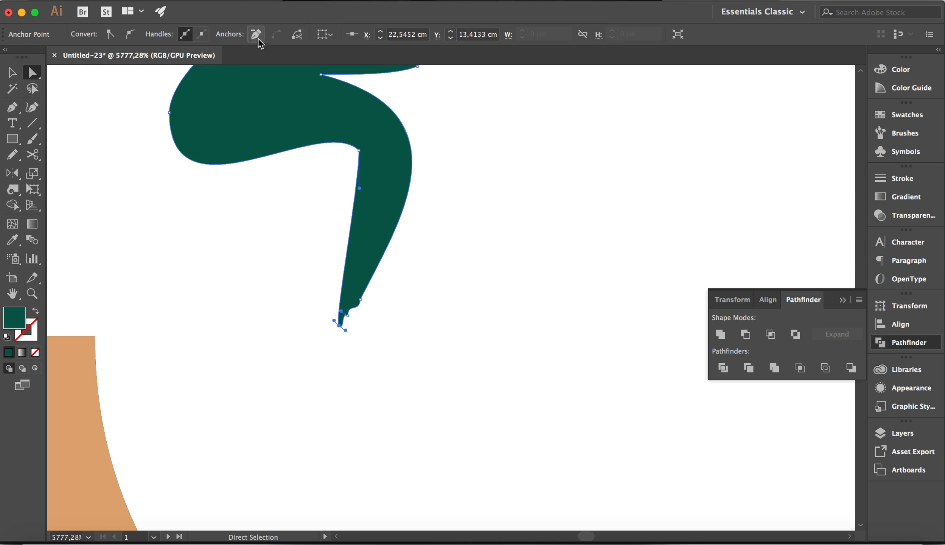
left_click_drag(350, 154, 344, 158)
left_click(372, 378)
scroll(383, 400, "down", 3)
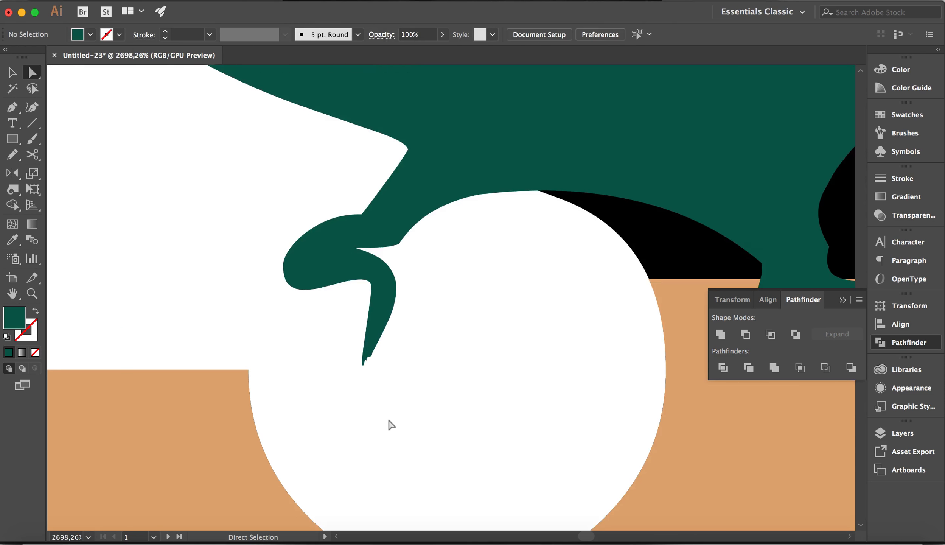
Reshape the anchor points at the tip of the first S's inner curl into a smooth droplet, and clear the selection.
scroll(391, 425, "down", 4)
left_click(387, 396)
scroll(396, 417, "up", 8)
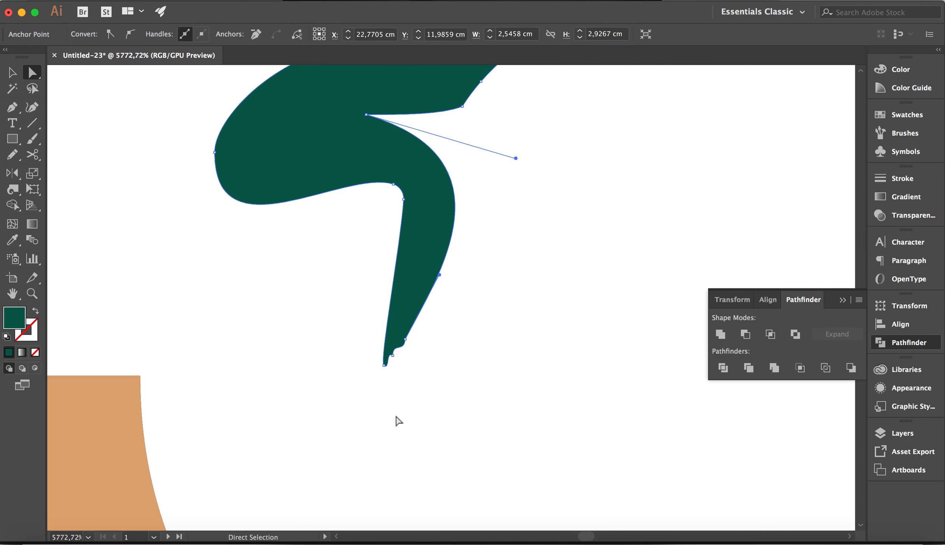
left_click_drag(397, 362, 400, 392)
left_click_drag(406, 339, 405, 387)
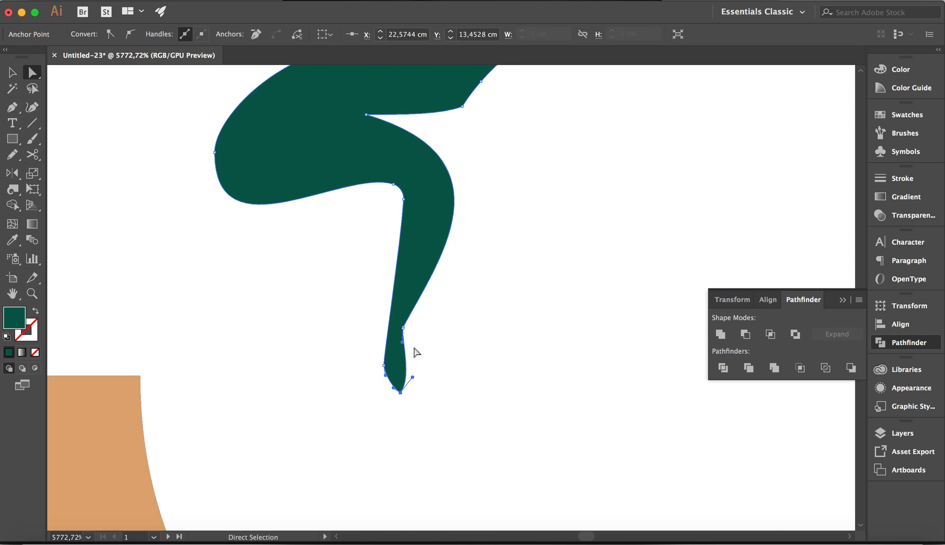
left_click(376, 443)
left_click(397, 389)
left_click(404, 404)
left_click_drag(399, 390, 401, 387)
left_click(394, 415)
scroll(394, 415, "down", 10)
left_click(379, 318)
left_click(169, 316)
scroll(381, 365, "down", 4)
left_click(13, 73)
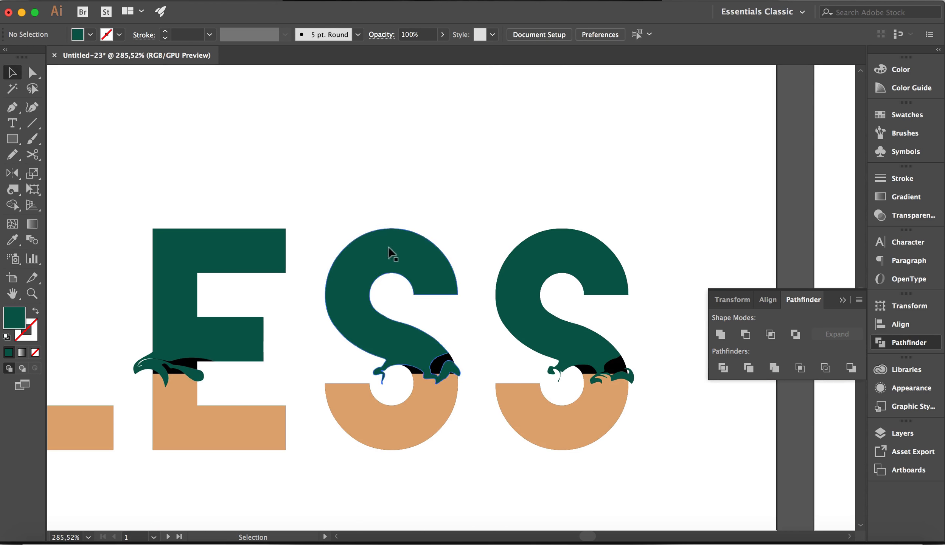
Delete the sand-coloured lower halves of all seven letters of ENDLESS.
scroll(378, 438, "down", 5)
scroll(420, 451, "left", 10)
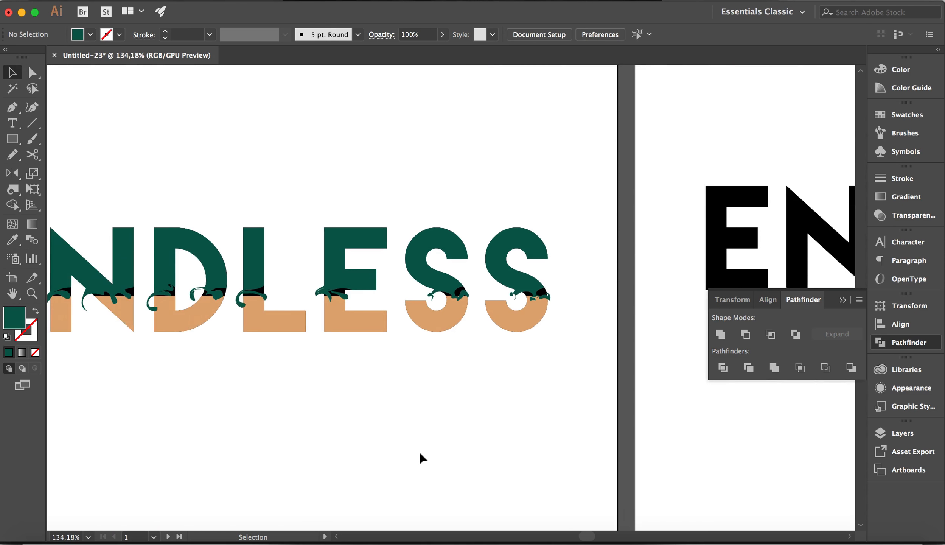
scroll(422, 460, "left", 8)
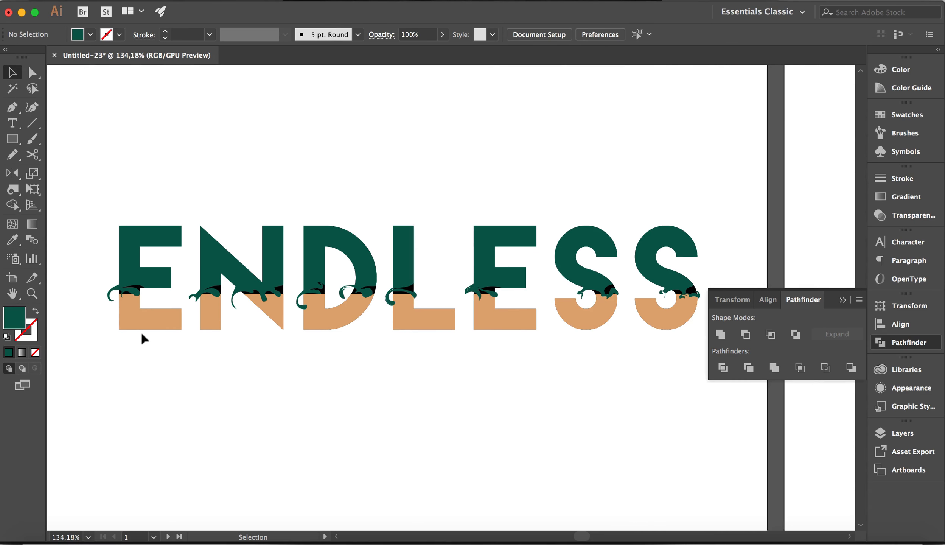
left_click(136, 318)
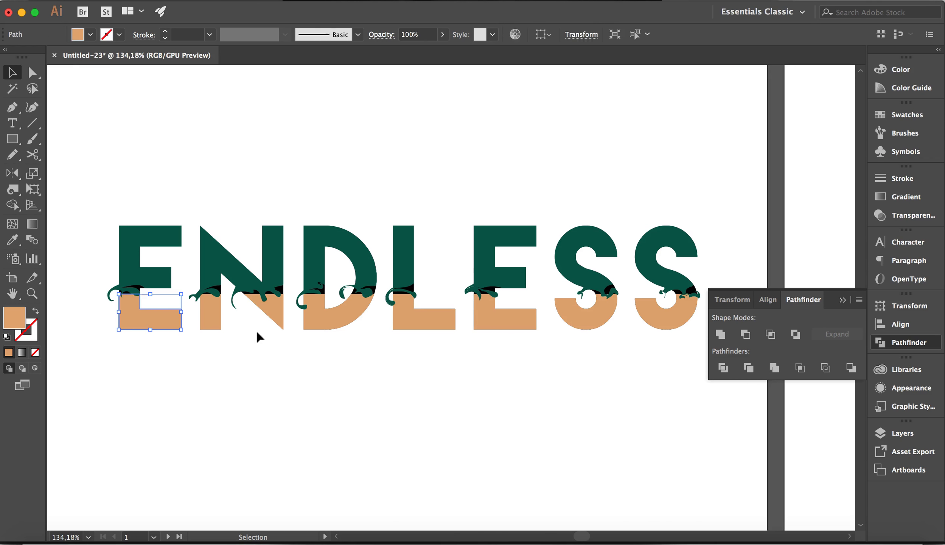
left_click(211, 323, "shift")
left_click(273, 321, "shift")
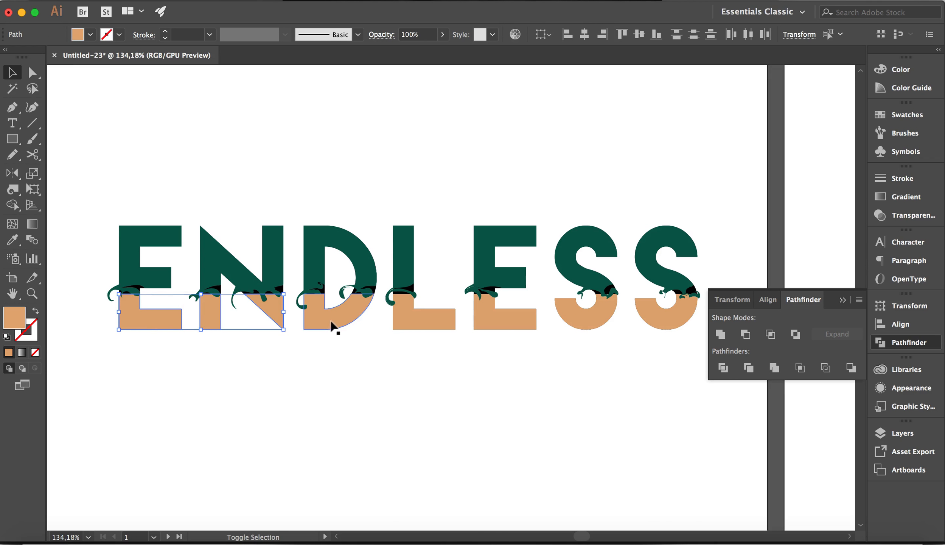
left_click(331, 323, "shift")
left_click(427, 324, "shift")
left_click(517, 323, "shift")
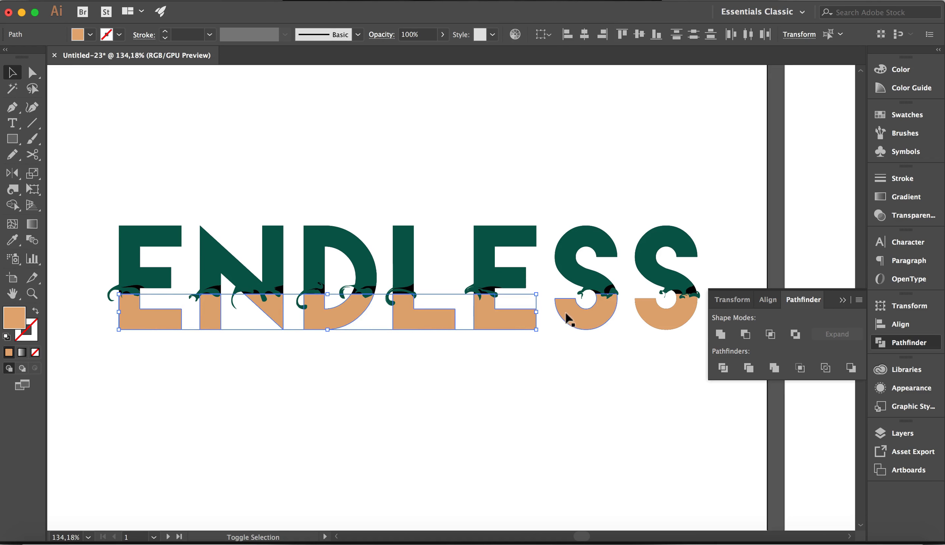
left_click(572, 320, "shift")
left_click(650, 308, "shift")
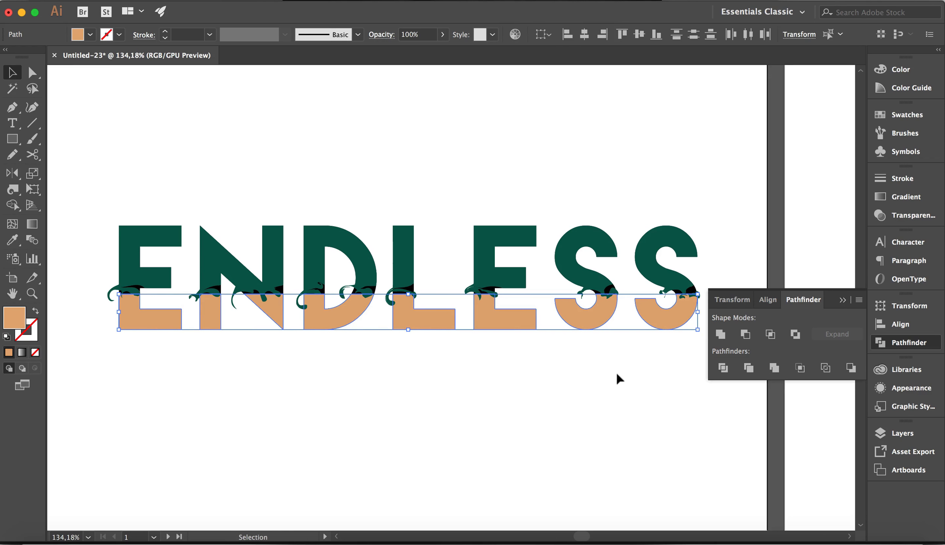
key("Delete")
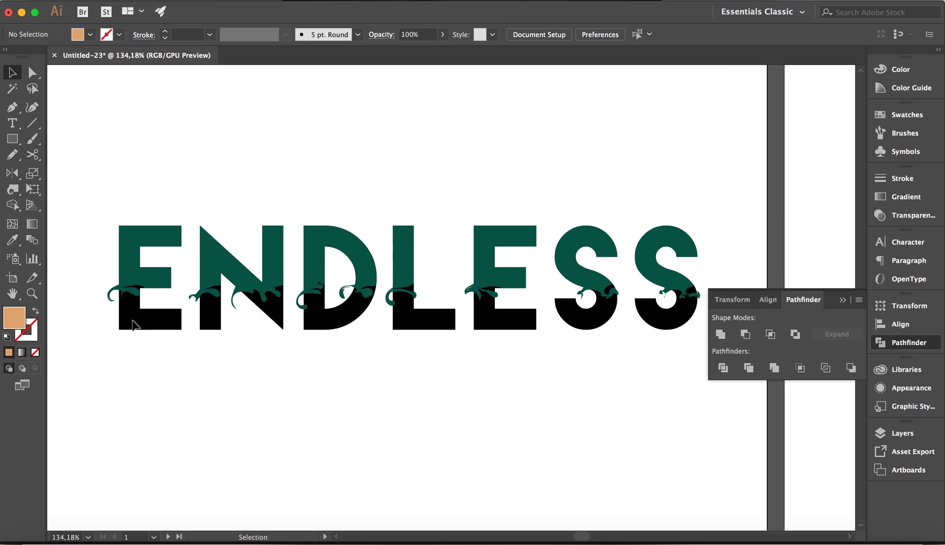
Unlock the "below" layer, check which lettering it holds by selecting its contents, and clear the selection.
left_click(904, 433)
left_click(770, 400)
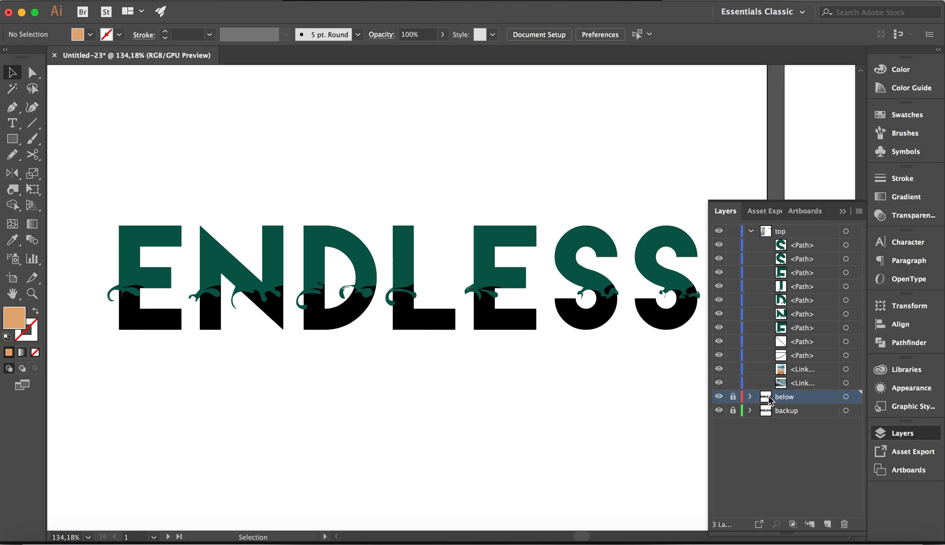
left_click(734, 396)
left_click(846, 397)
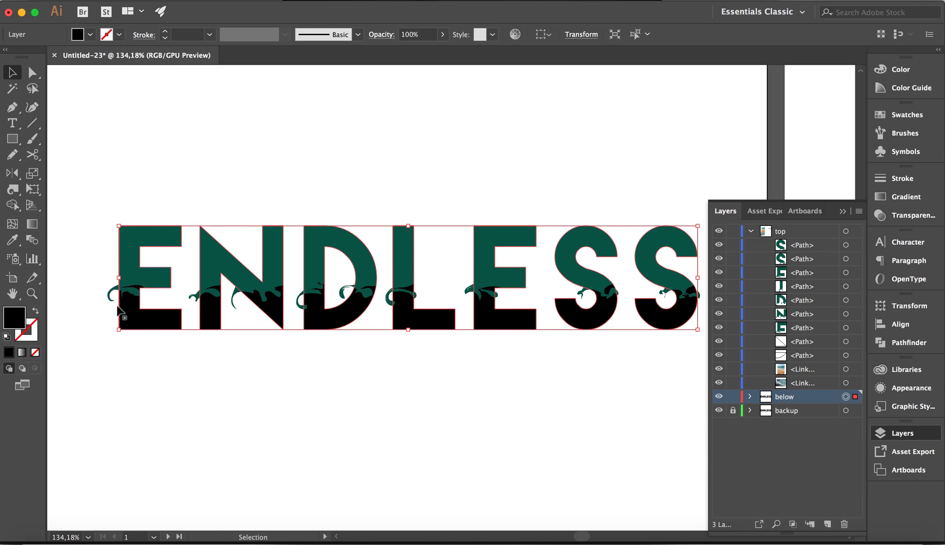
left_click(215, 416)
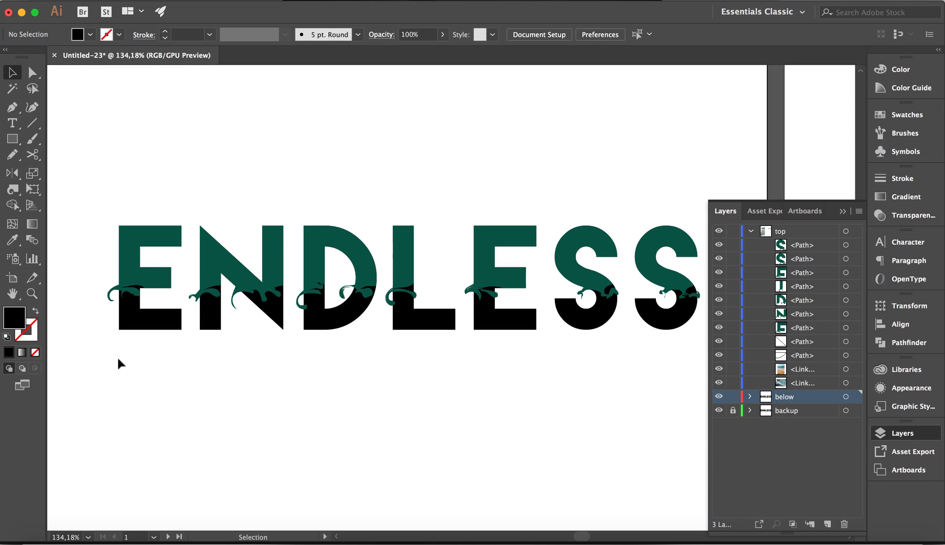
Recolour the complete black ENDLESS lettering on the "below" layer with a sand colour sampled from the beach photo, and clear the selection.
left_click(166, 322)
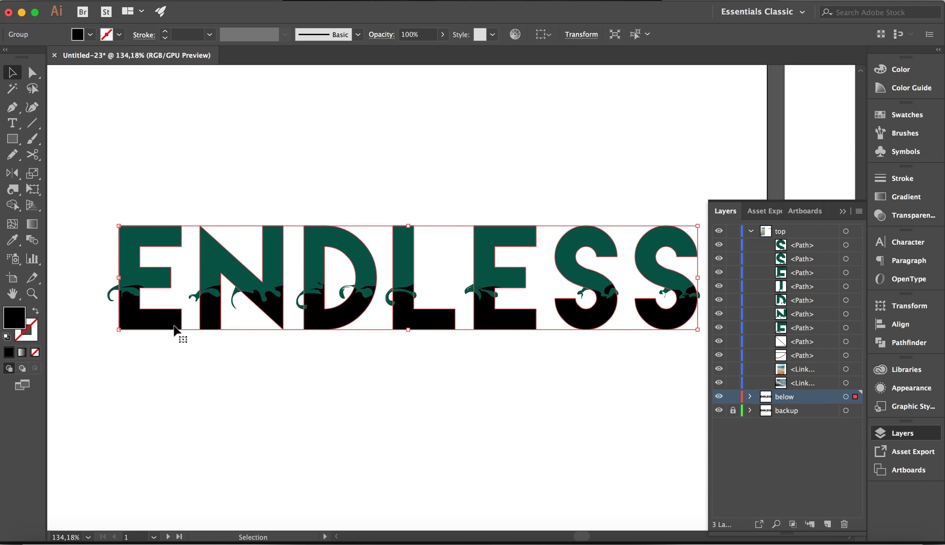
scroll(195, 452, "down", 5)
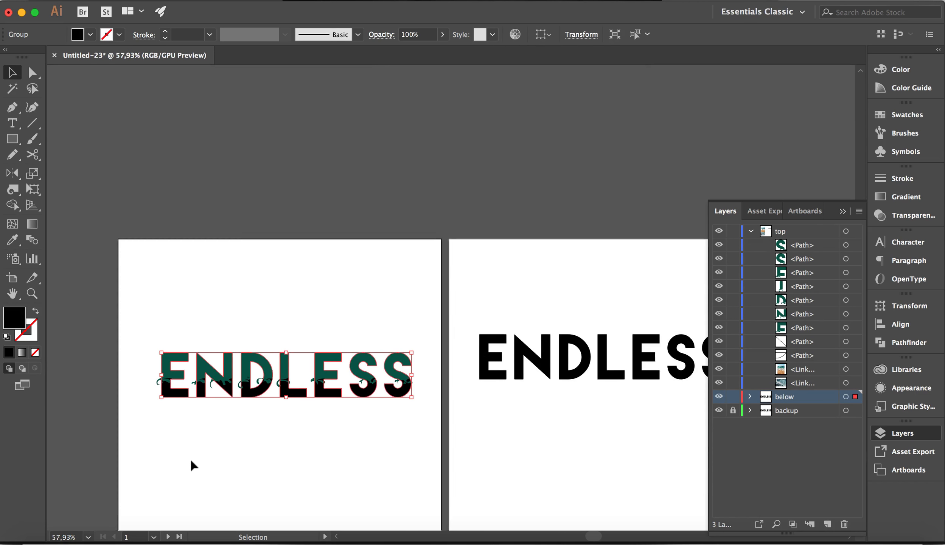
scroll(187, 457, "left", 3)
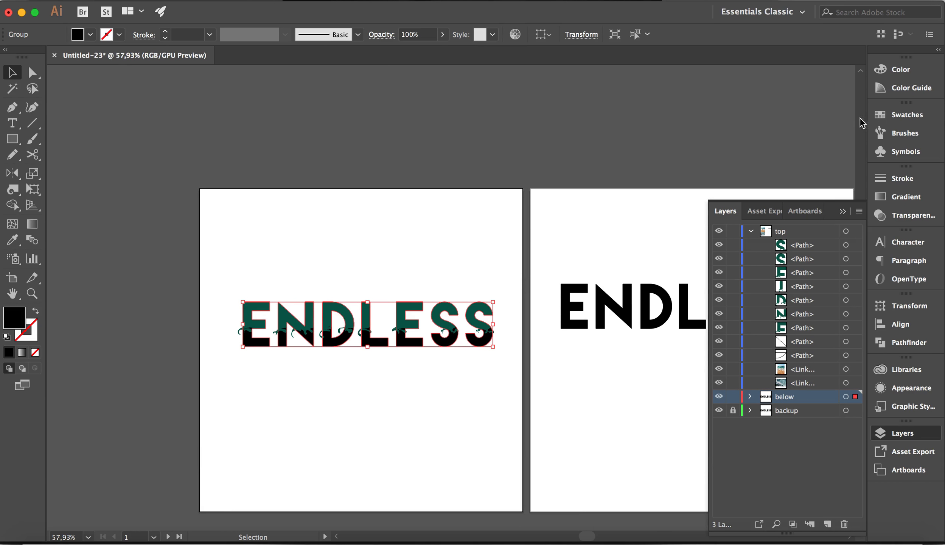
left_click(13, 239)
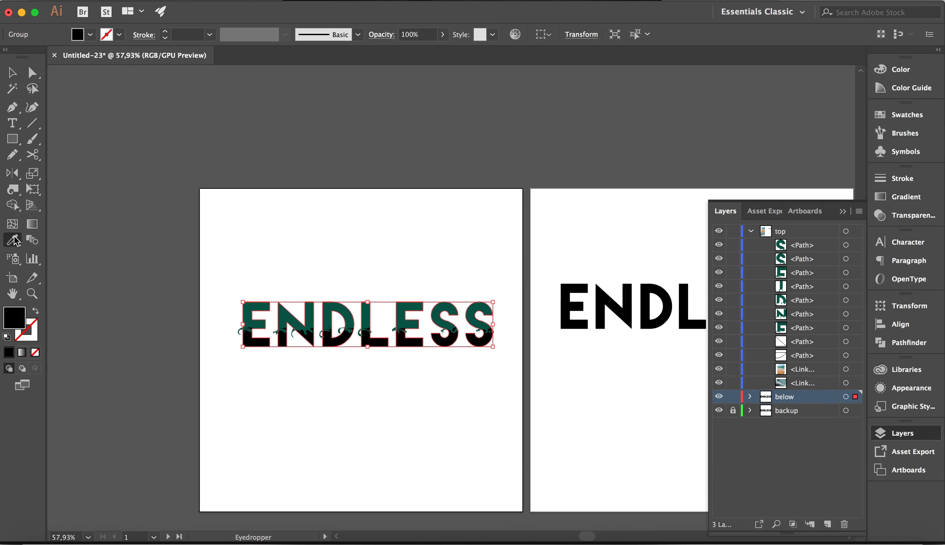
scroll(127, 312, "left", 5)
scroll(158, 339, "left", 10)
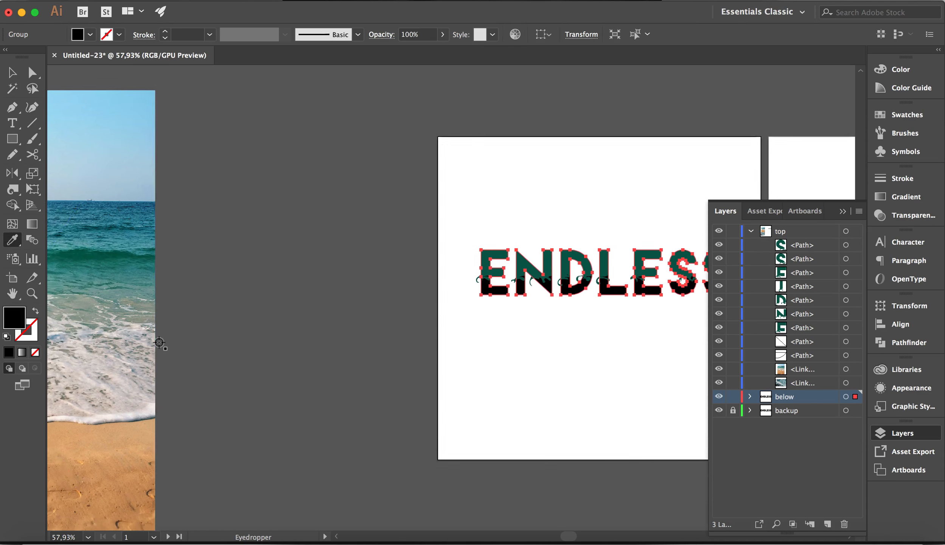
scroll(168, 384, "down", 5)
scroll(168, 384, "left", 5)
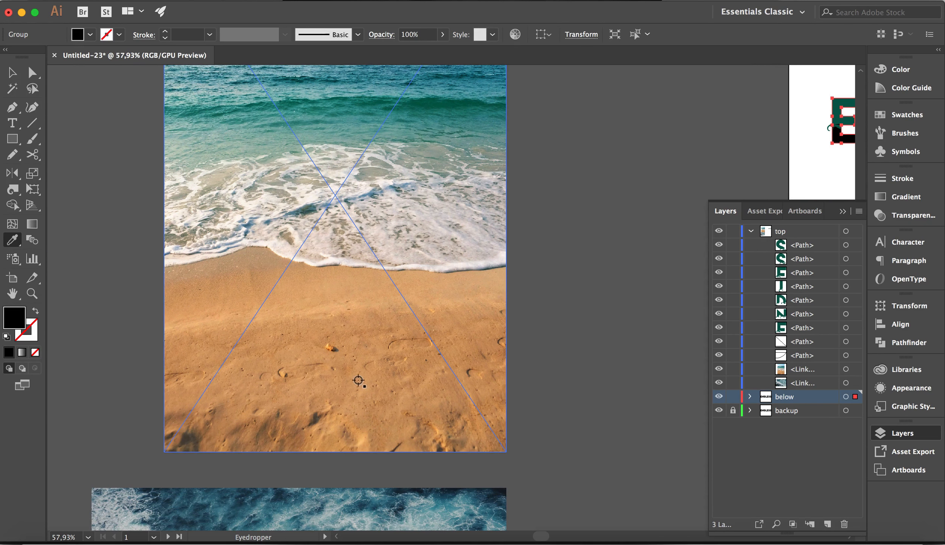
left_click(352, 381)
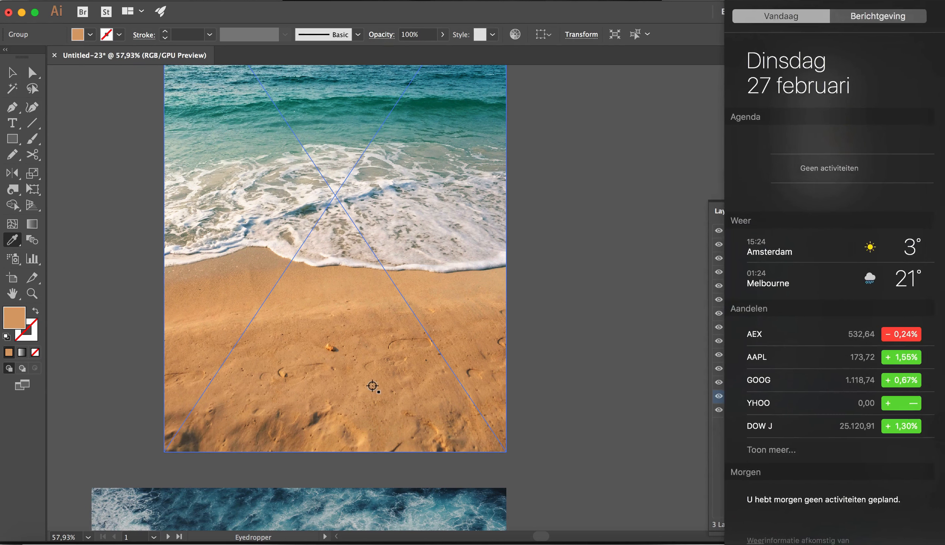
left_click(375, 386)
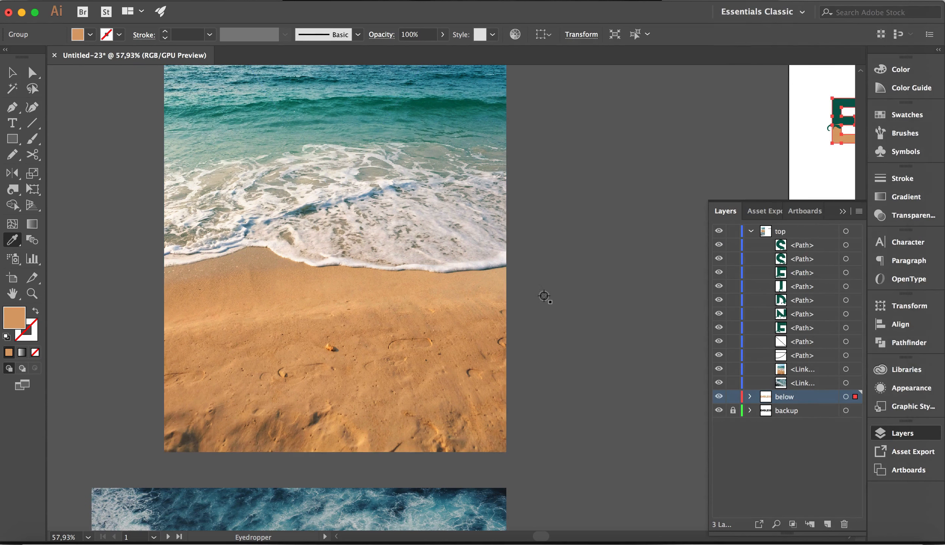
left_click(11, 72)
left_click(719, 151)
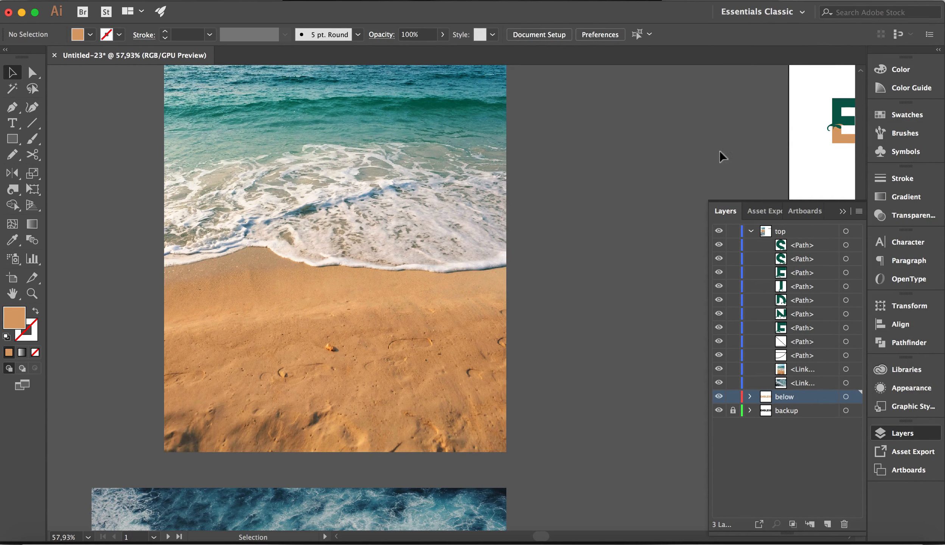
Collapse the "top" layer, select all its contents, and sample a muted light teal from the shallow sea in the beach photo.
left_click(751, 231)
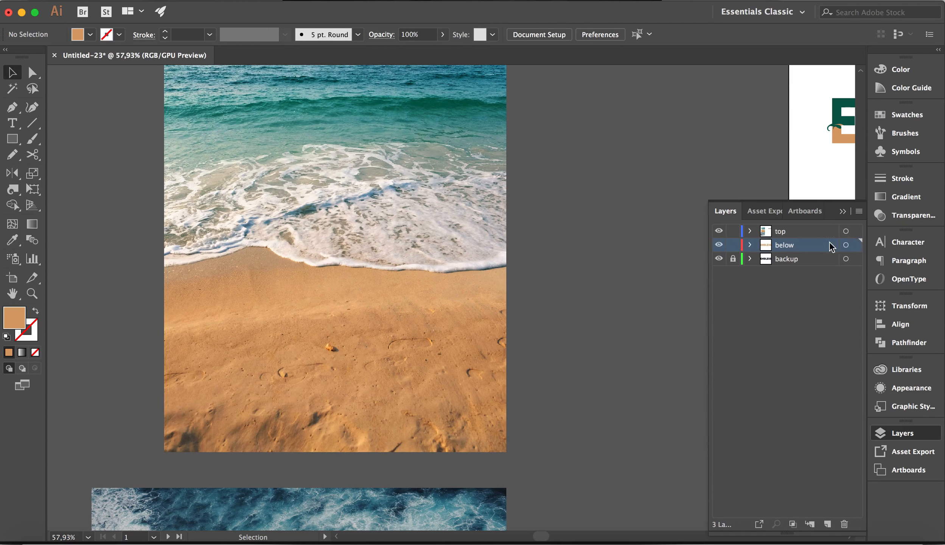
left_click(856, 232)
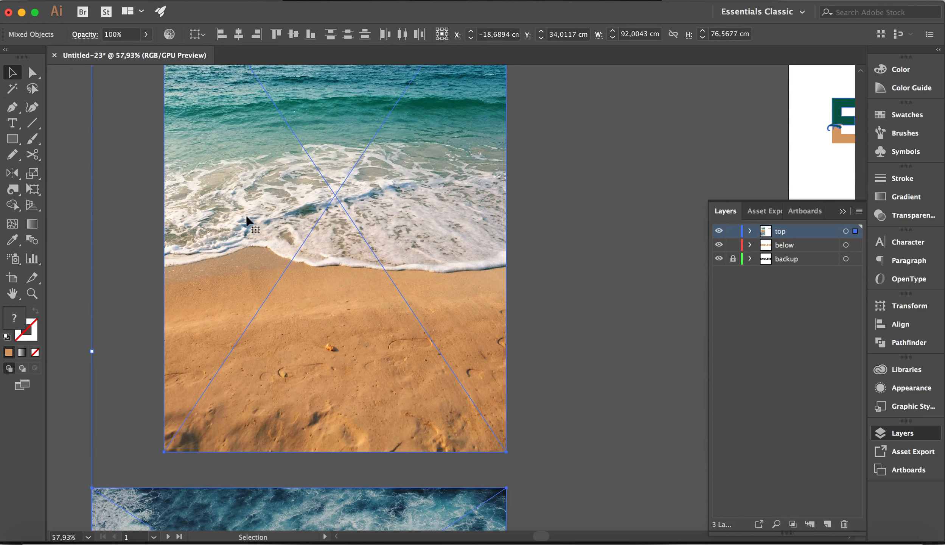
left_click(12, 239)
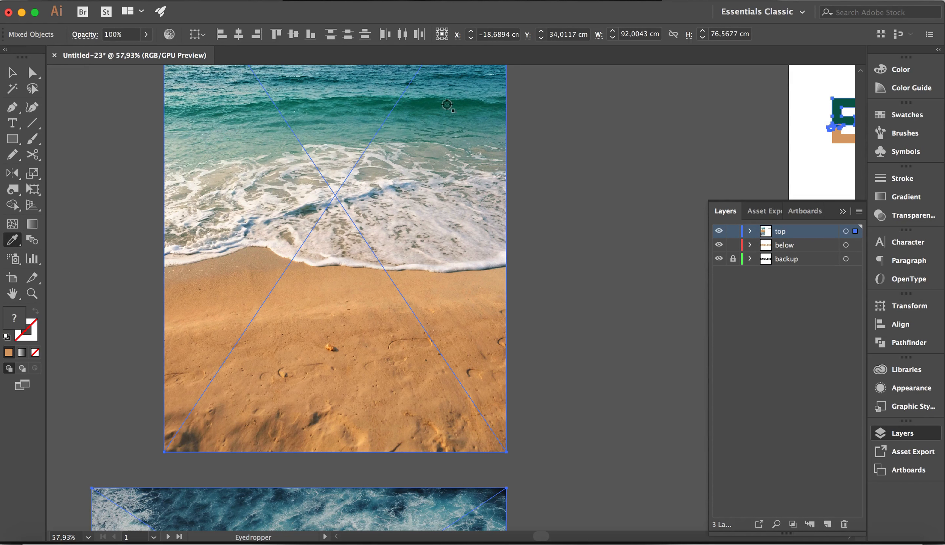
left_click(351, 126)
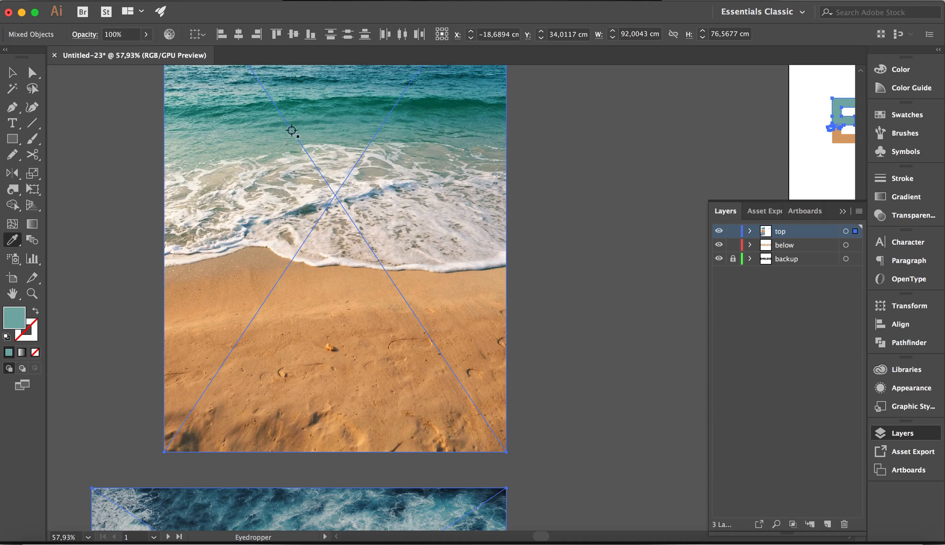
left_click(191, 117)
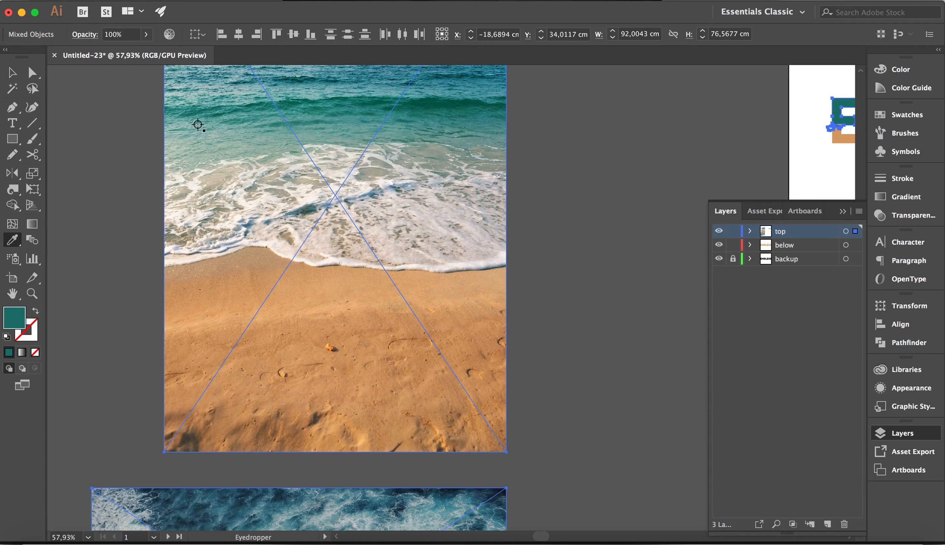
left_click(197, 124)
left_click(189, 129)
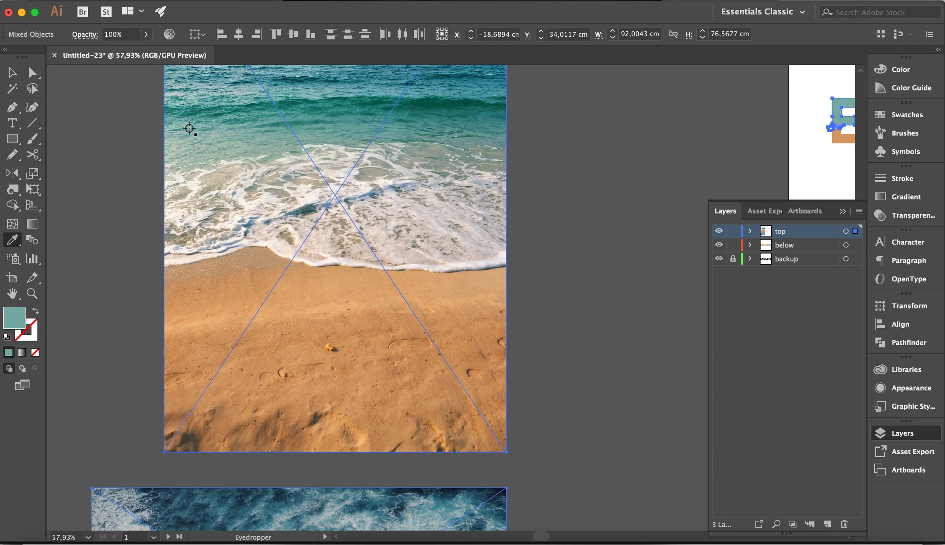
Set the fill of the upper letter halves to a brighter sea blue, 65B4C1, in the colour picker.
left_click(901, 114)
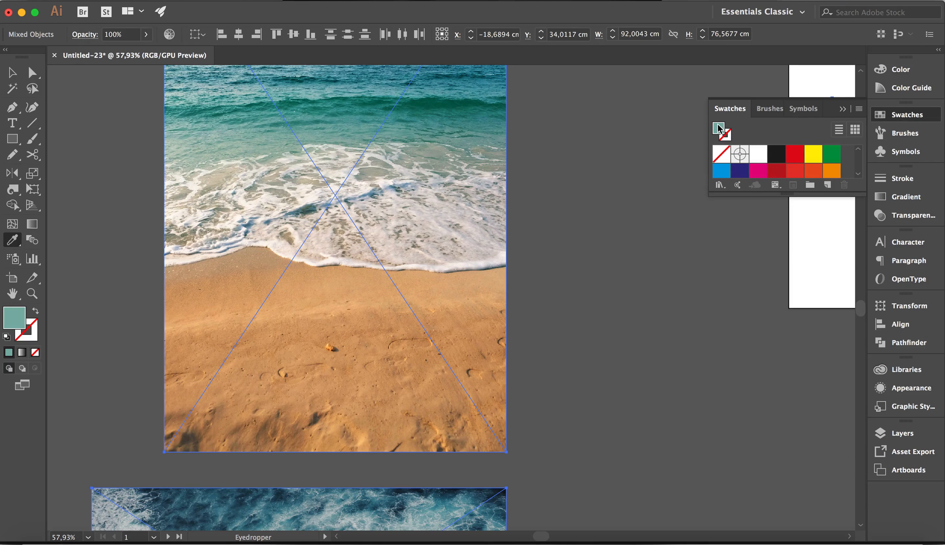
double_click(17, 326)
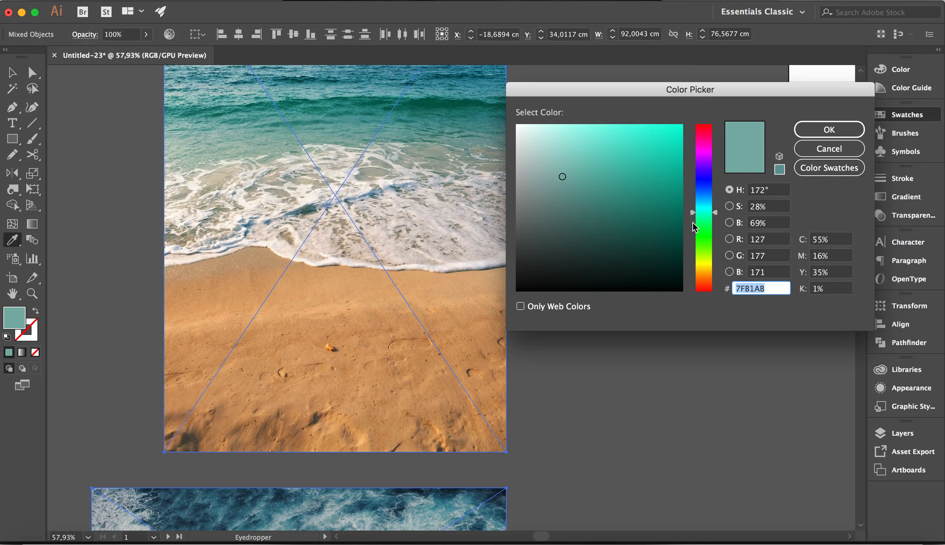
type("7EAFA8")
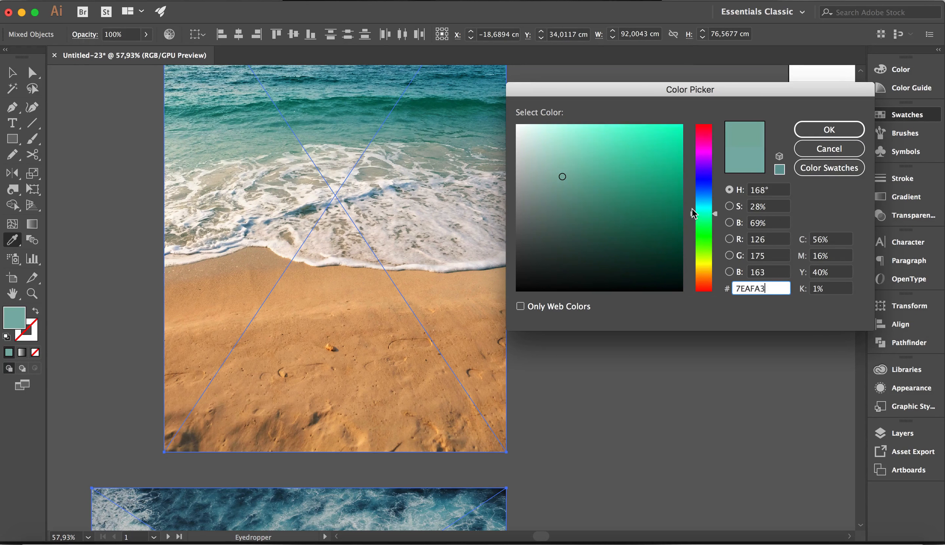
left_click_drag(692, 207, 689, 196)
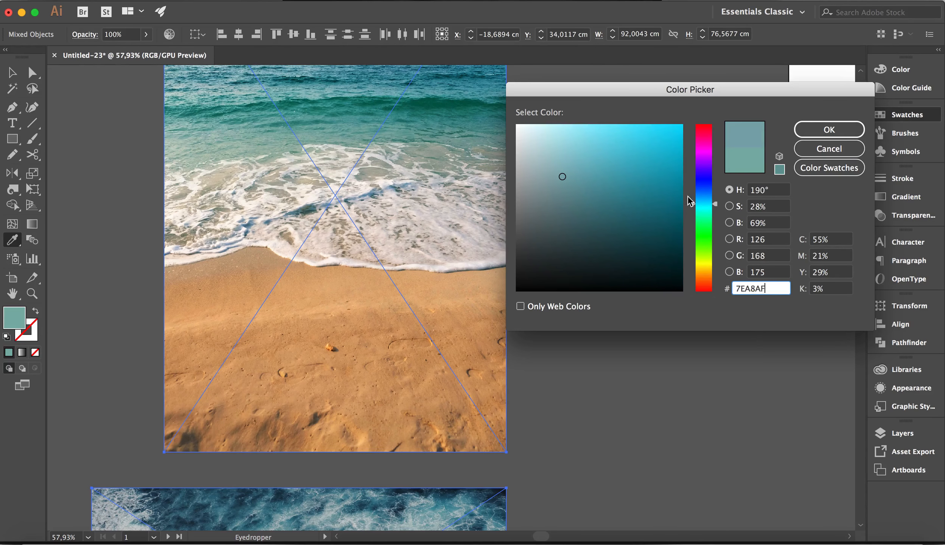
left_click(593, 156)
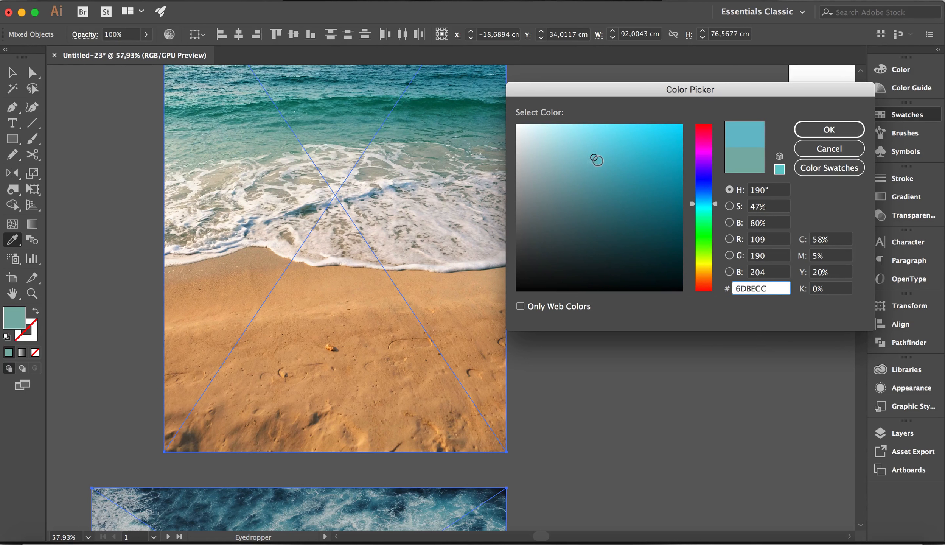
left_click(597, 164)
left_click(804, 128)
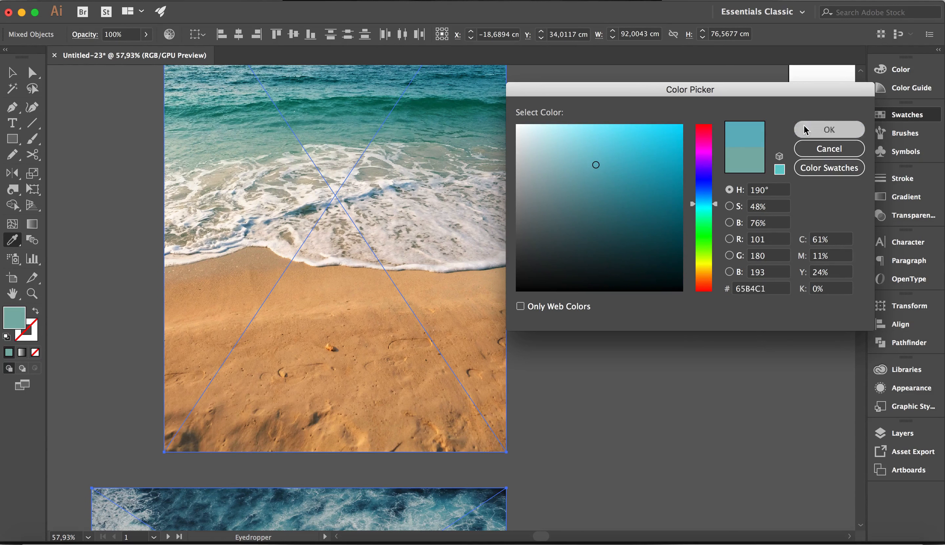
scroll(574, 309, "right", 15)
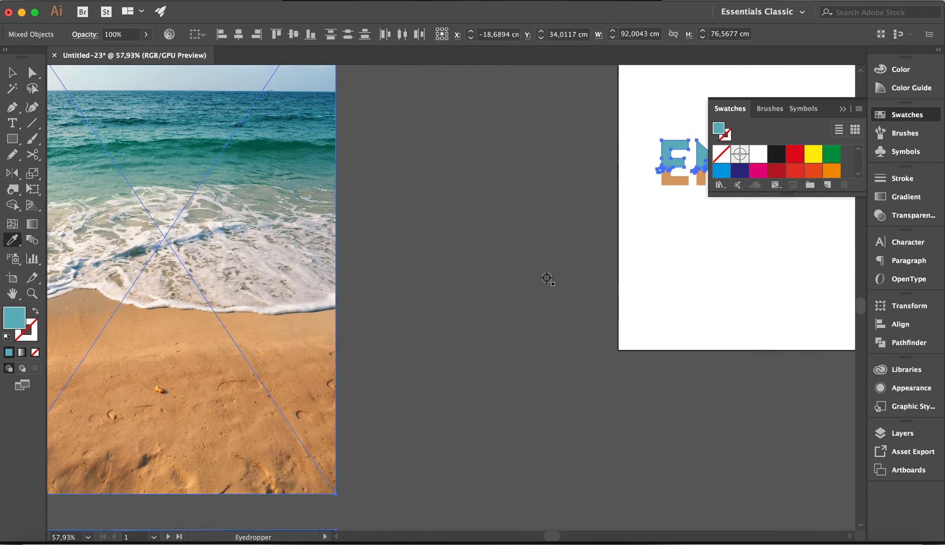
left_click(842, 108)
Undo the stray grey colour sample on the upper letter halves and clear the selection.
left_click(469, 350)
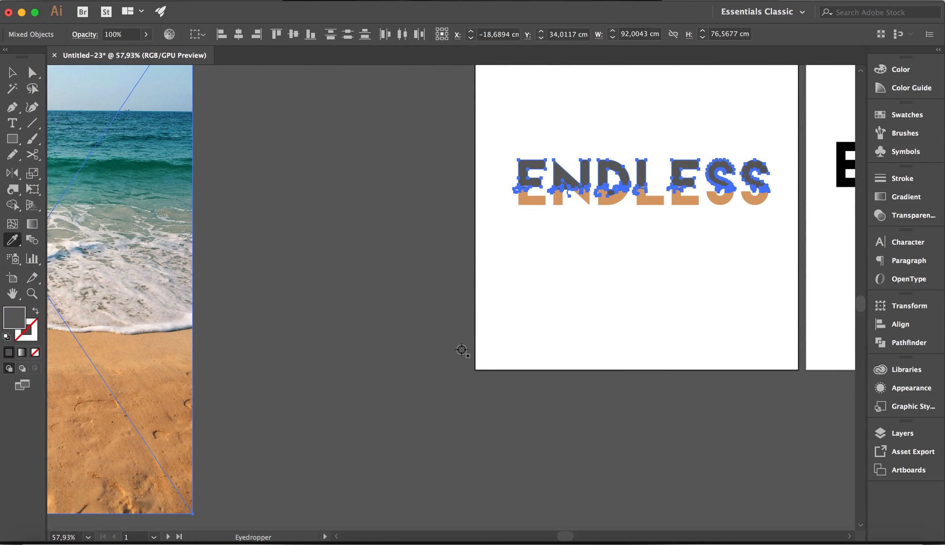
key("super+z")
left_click(12, 73)
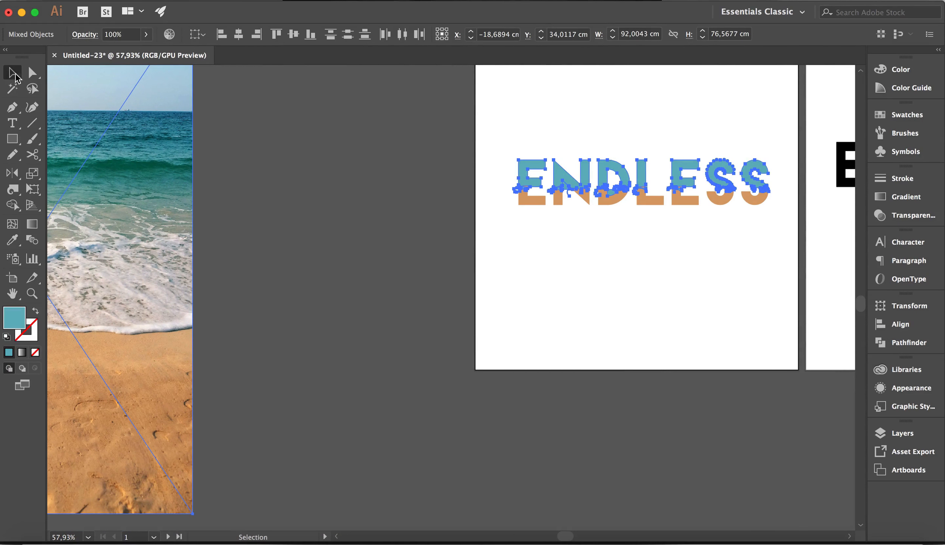
left_click(427, 329)
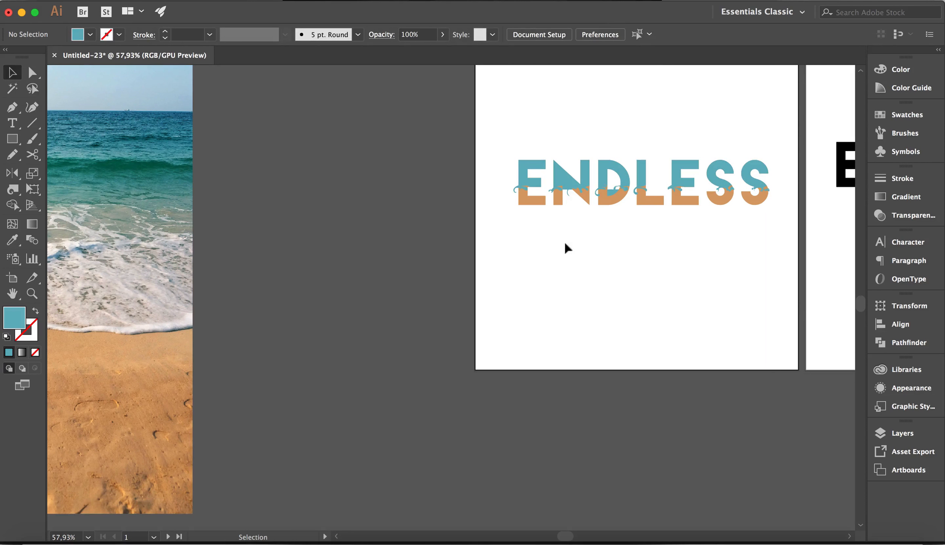
Delete the leftover blue shapes in the inner gap of the N and at the lower inside of the D.
scroll(565, 247, "up", 5)
scroll(516, 259, "up", 3)
scroll(516, 260, "right", 1)
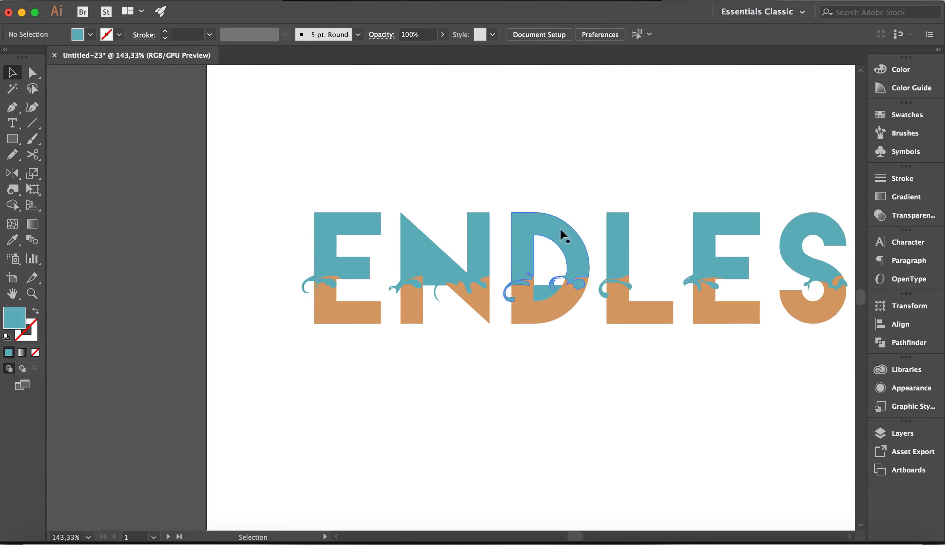
left_click(429, 285)
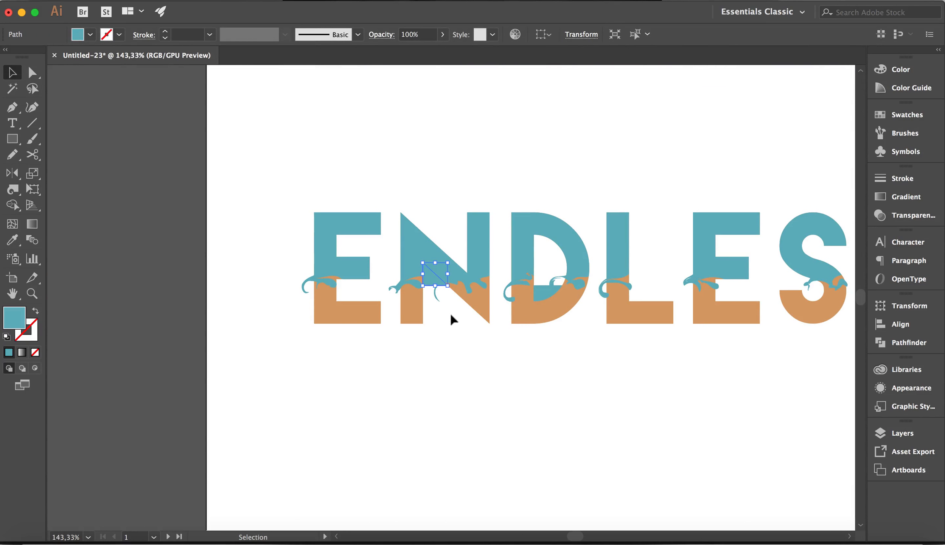
key("Delete")
left_click(541, 297)
key("Delete")
Select the sand-coloured lettering group and open the Grain texture effect for it.
scroll(624, 395, "down", 2)
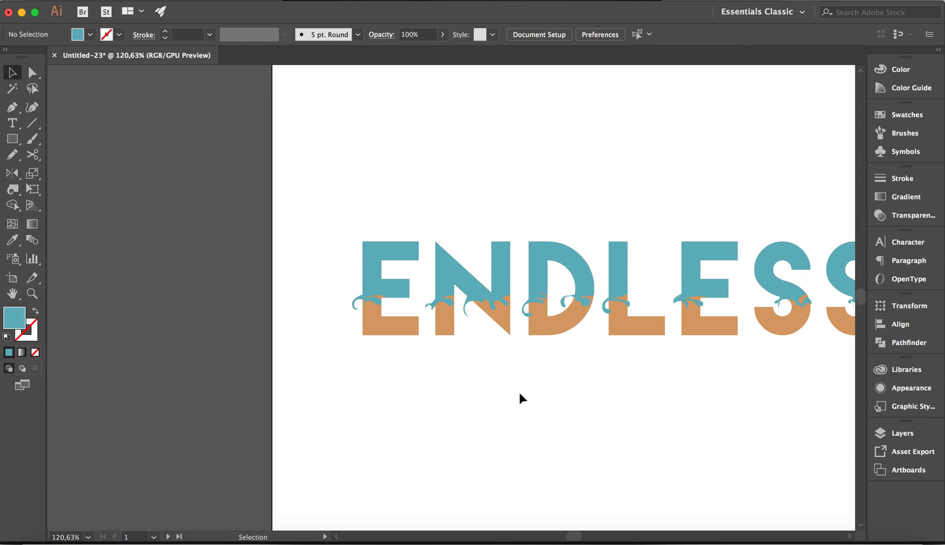
scroll(539, 396, "right", 5)
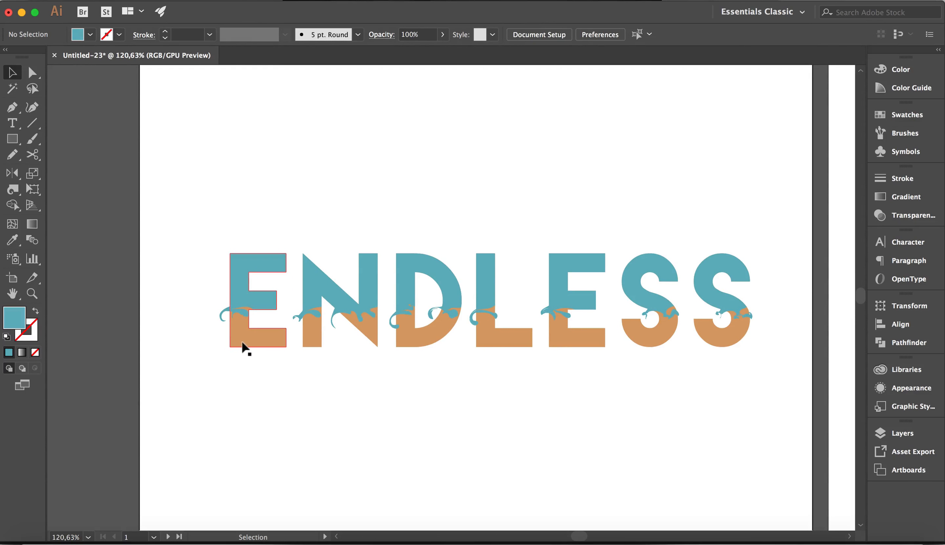
left_click(272, 342)
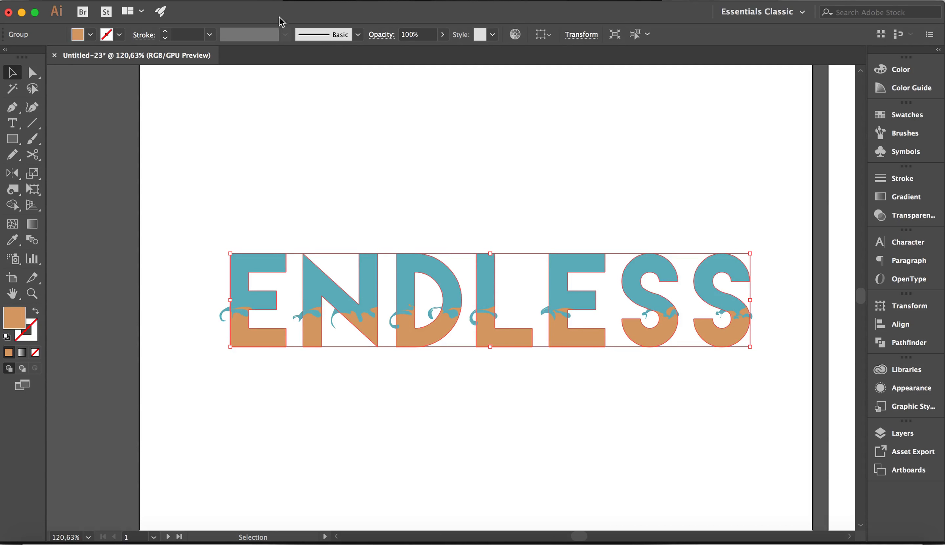
left_click(295, 2)
mouse_move(319, 162)
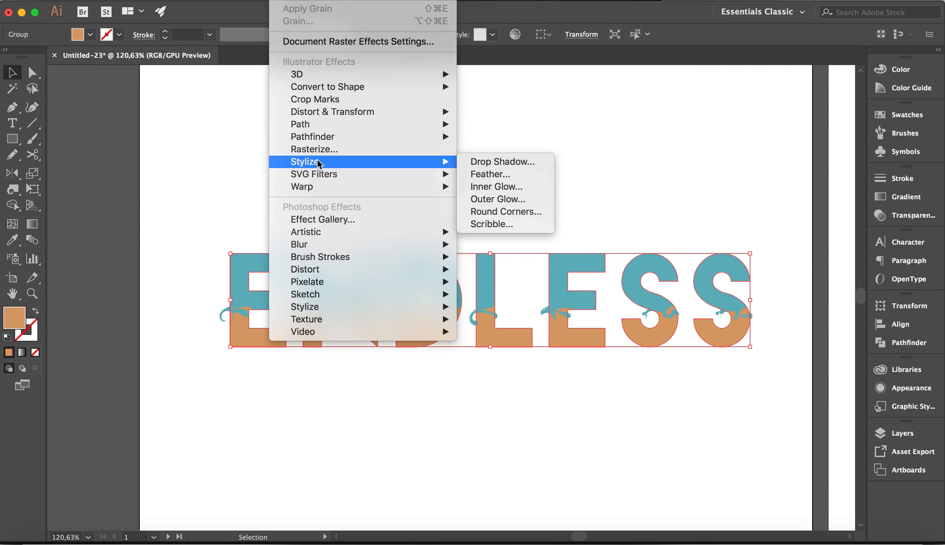
mouse_move(366, 323)
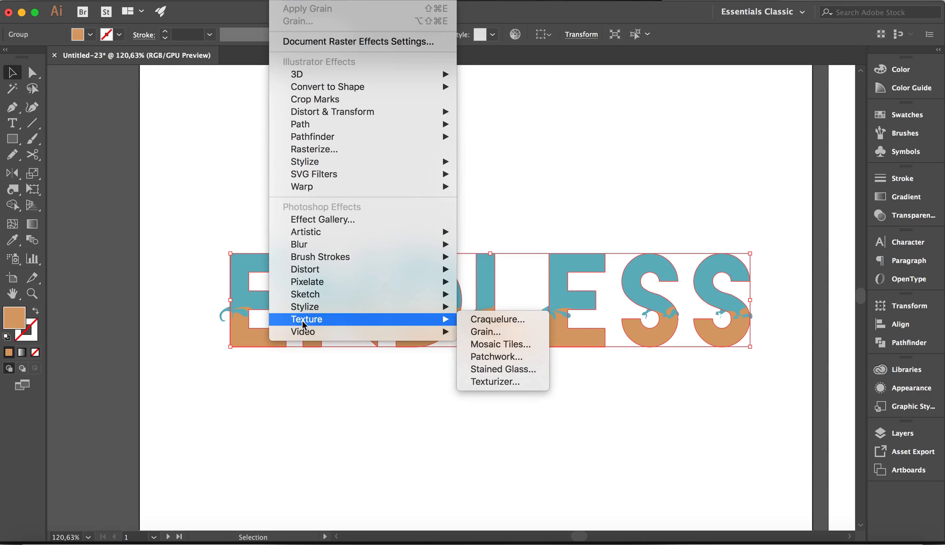
left_click(485, 332)
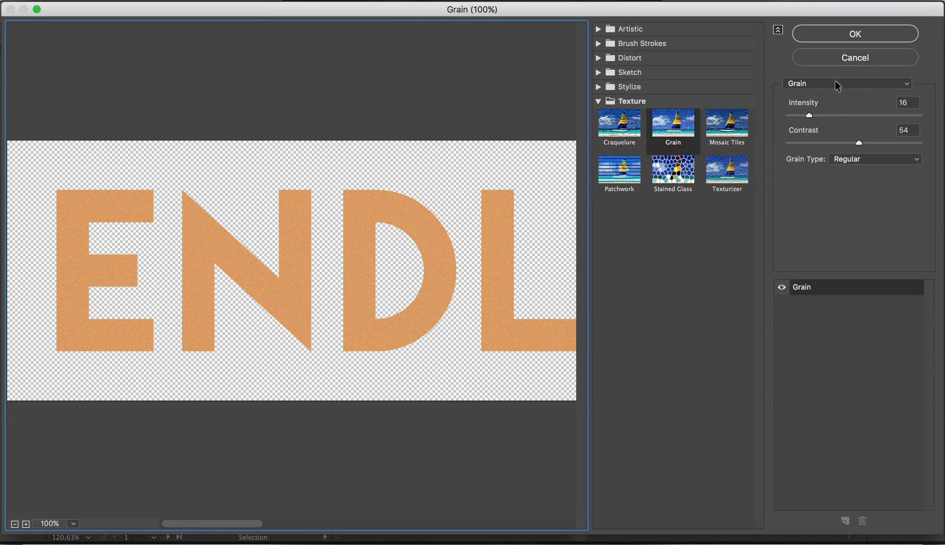
Apply Sprinkles grain with an intensity of 26 and a contrast of 45 to the sand lettering, and clear the selection.
left_click(870, 163)
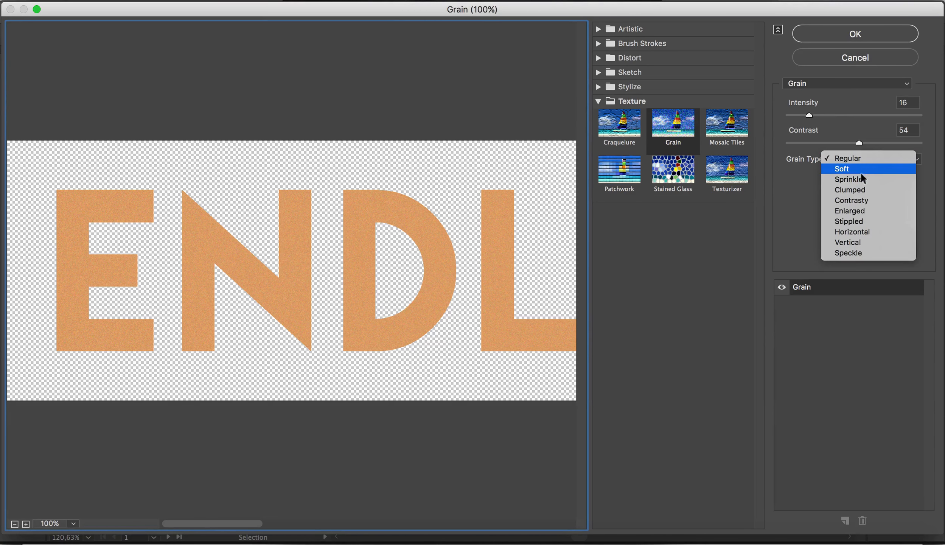
left_click(867, 180)
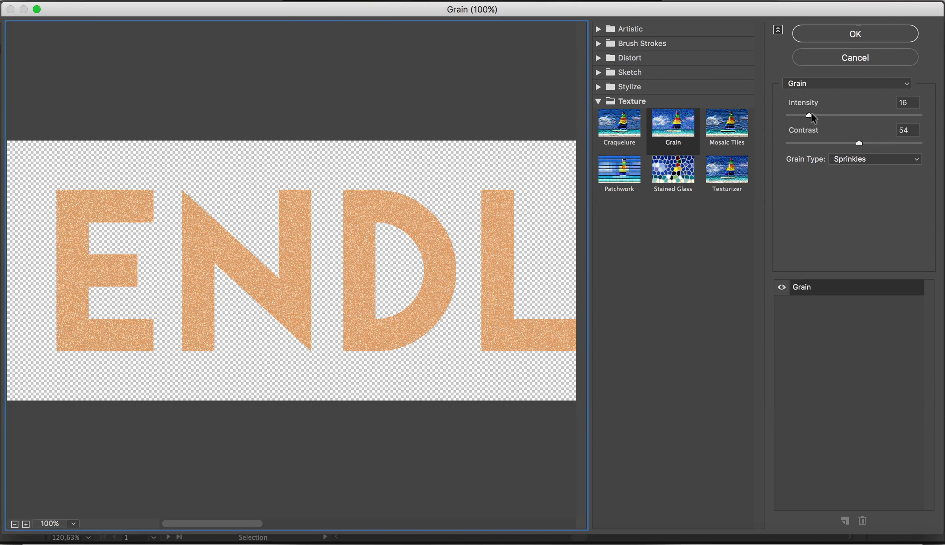
left_click_drag(811, 114, 828, 116)
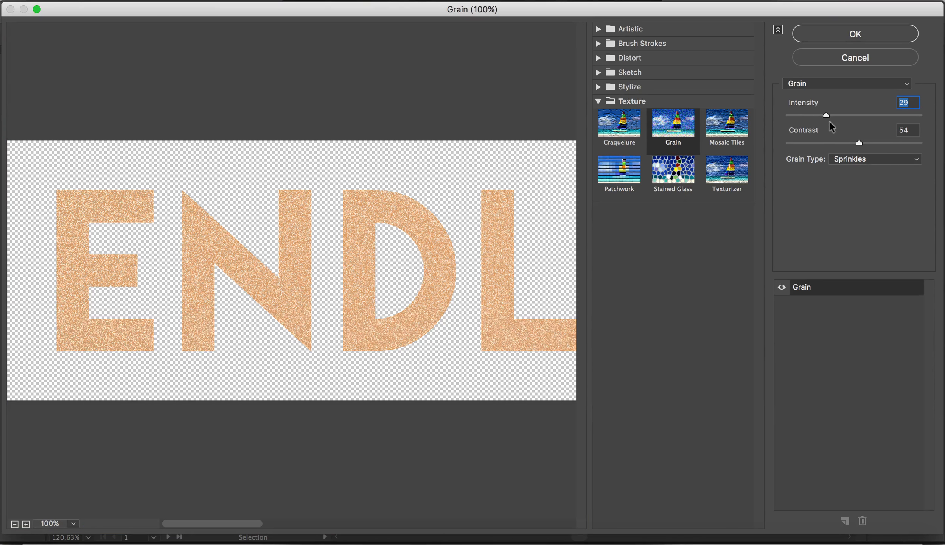
key("Down")
key("Down")
key("Down")
left_click_drag(858, 141, 849, 139)
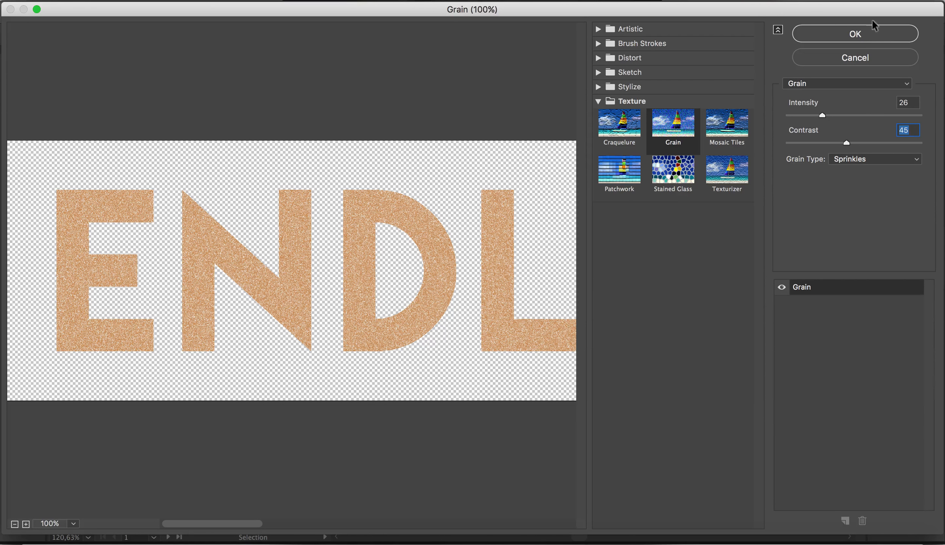
left_click(865, 30)
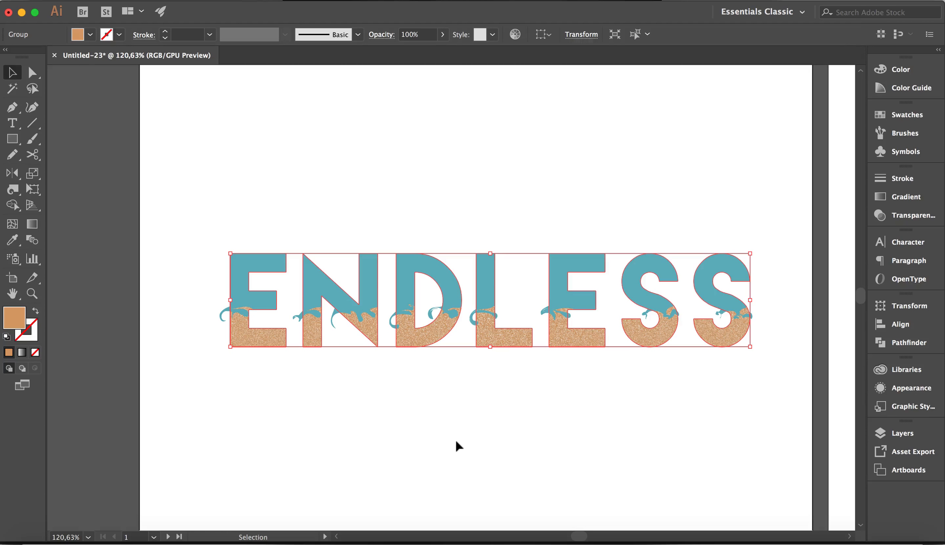
left_click(471, 466)
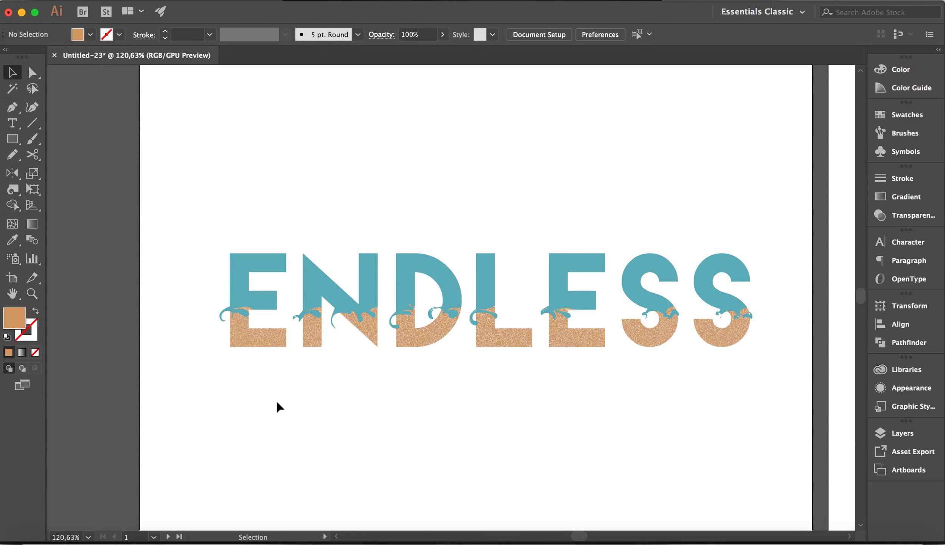
Show the layers, clear the selection of the lettering and lock the "below" layer.
scroll(280, 407, "down", 2)
scroll(289, 415, "down", 2)
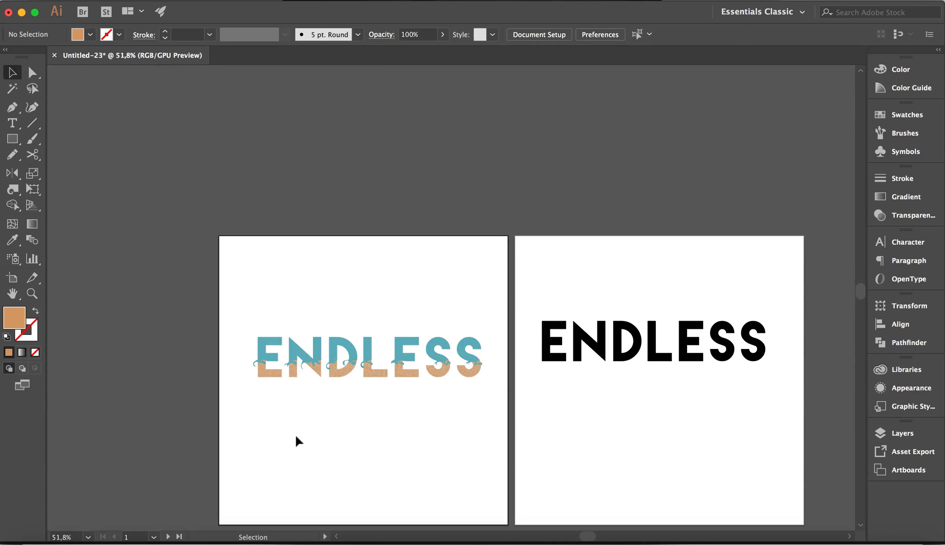
scroll(291, 441, "up", 3)
scroll(286, 392, "down", 4)
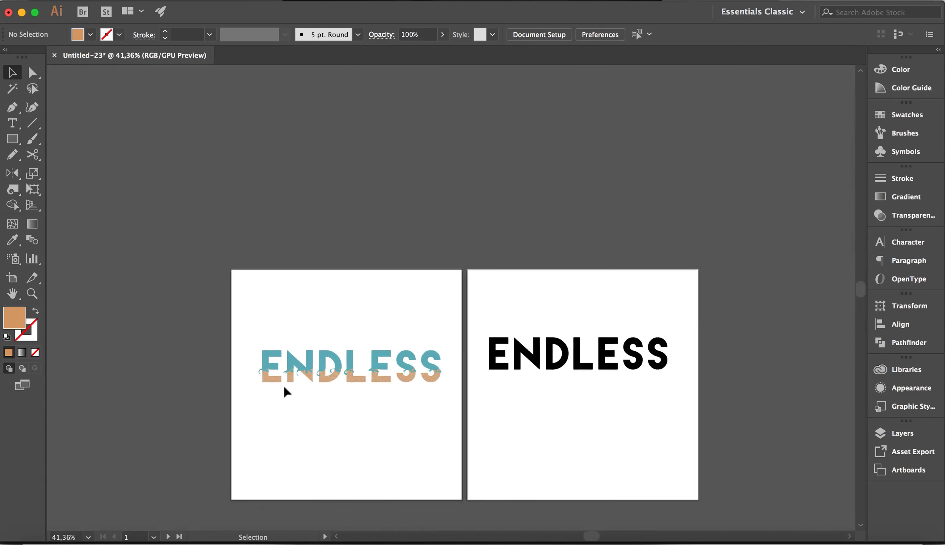
scroll(283, 417, "down", 3)
scroll(280, 420, "left", 3)
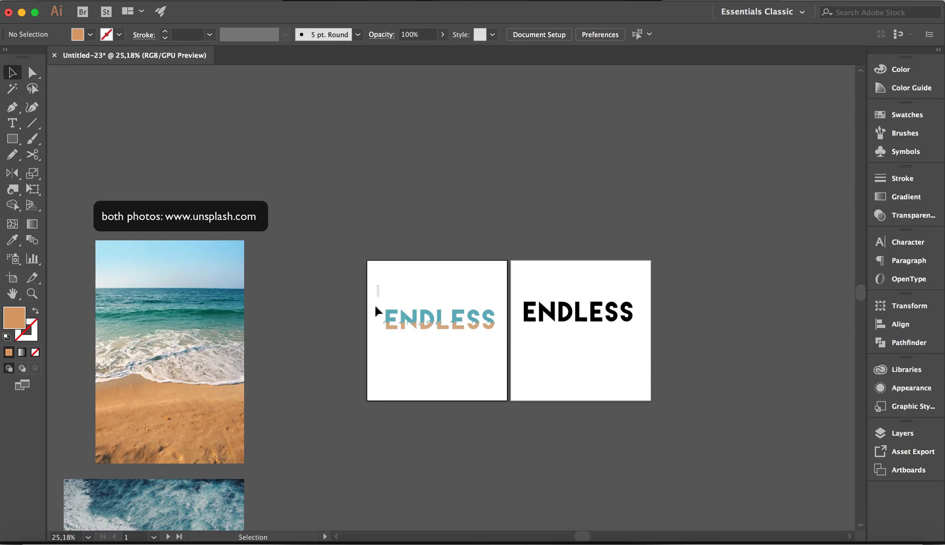
left_click_drag(376, 308, 416, 321)
left_click_drag(498, 320, 499, 322)
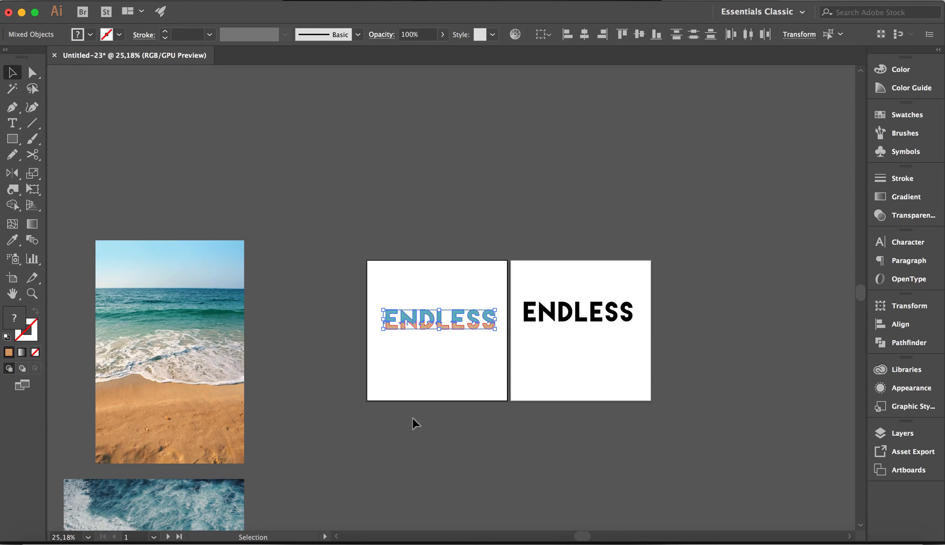
scroll(412, 421, "up", 5)
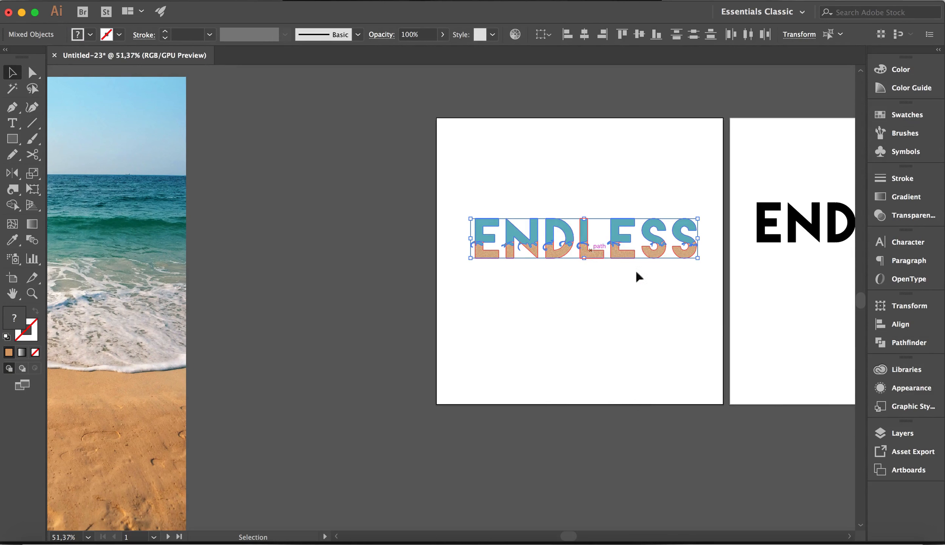
left_click(911, 436)
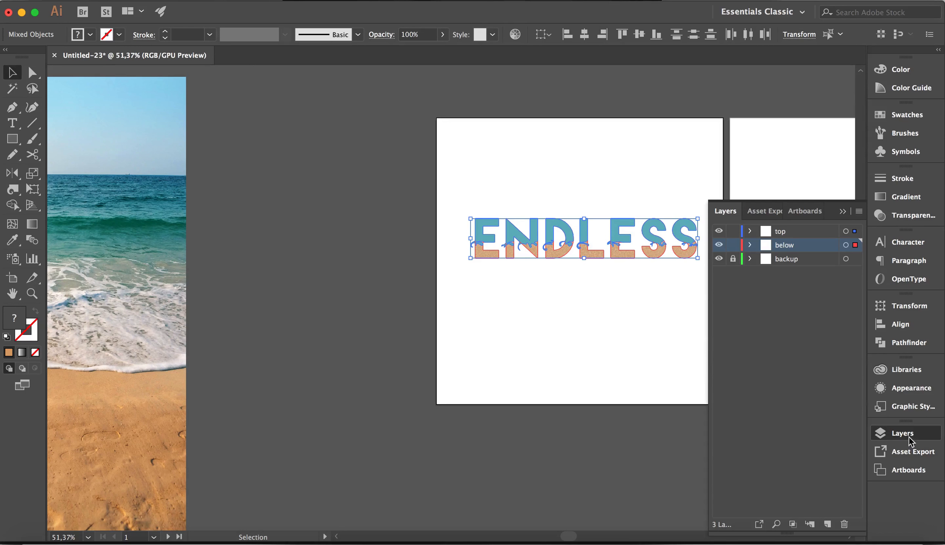
left_click(559, 349)
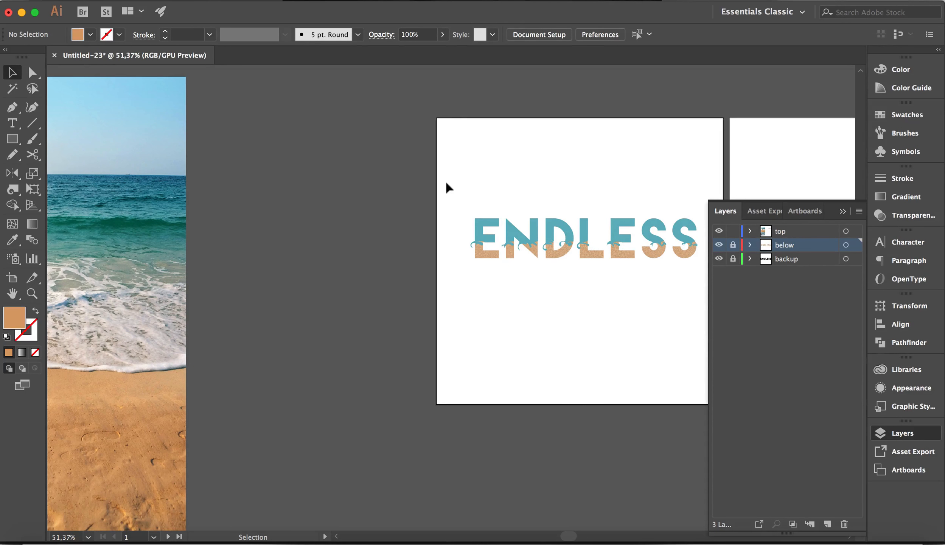
Select all the blue upper letter halves and combine them into one compound path.
left_click_drag(454, 196, 700, 239)
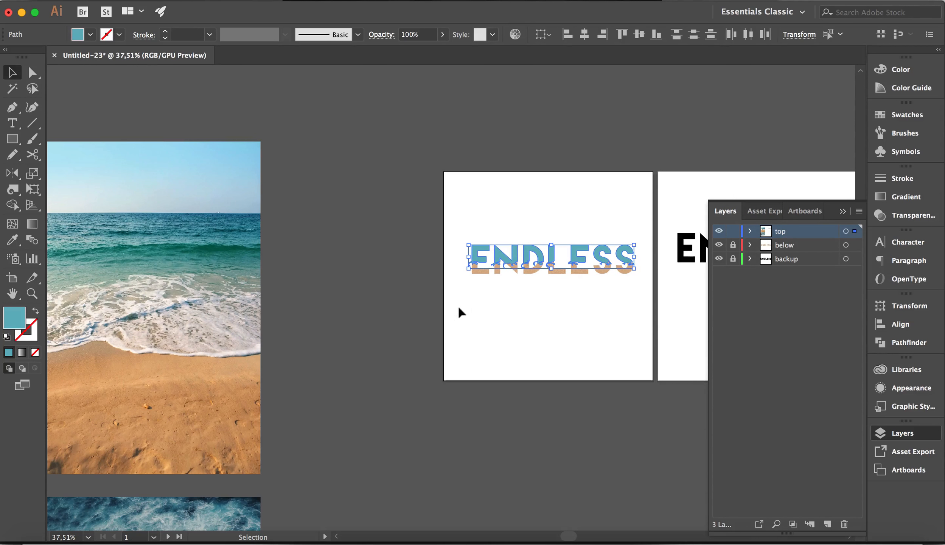
scroll(463, 317, "down", 2)
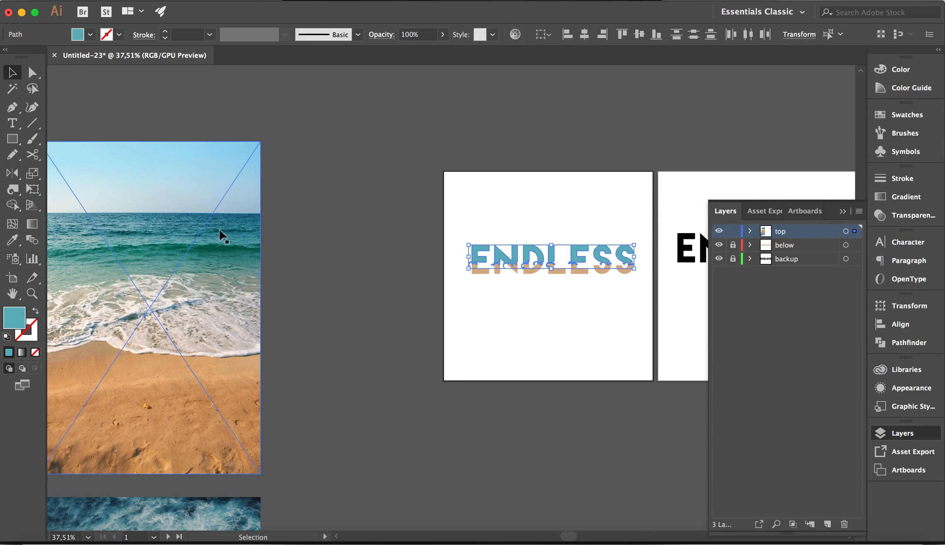
left_click(187, 1)
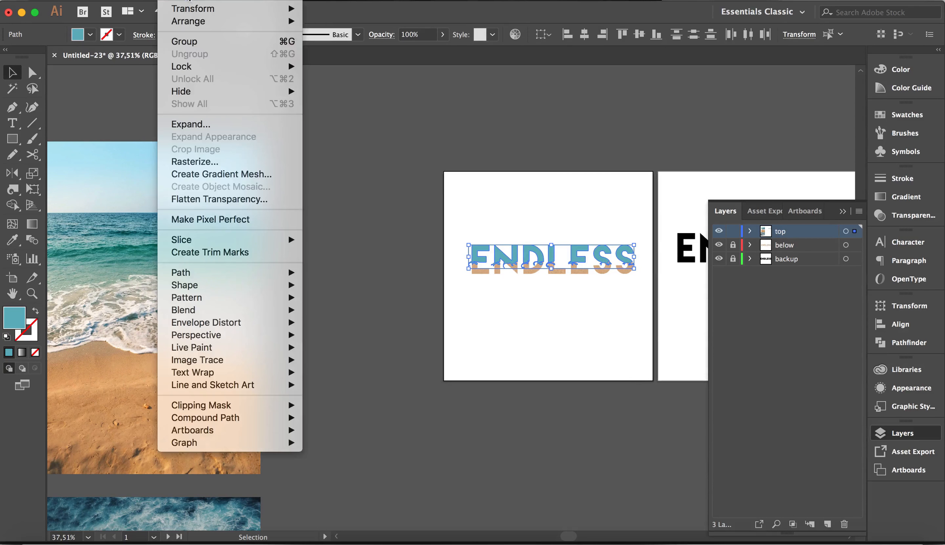
mouse_move(265, 417)
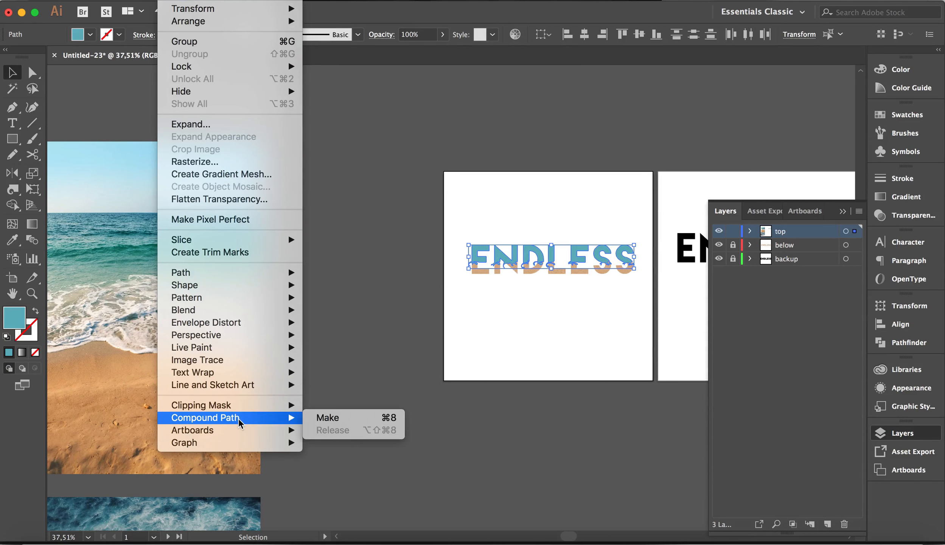
left_click(340, 420)
Try the beach photo behind the ENDLESS lettering and move it back off the artboard.
left_click_drag(152, 425, 534, 436)
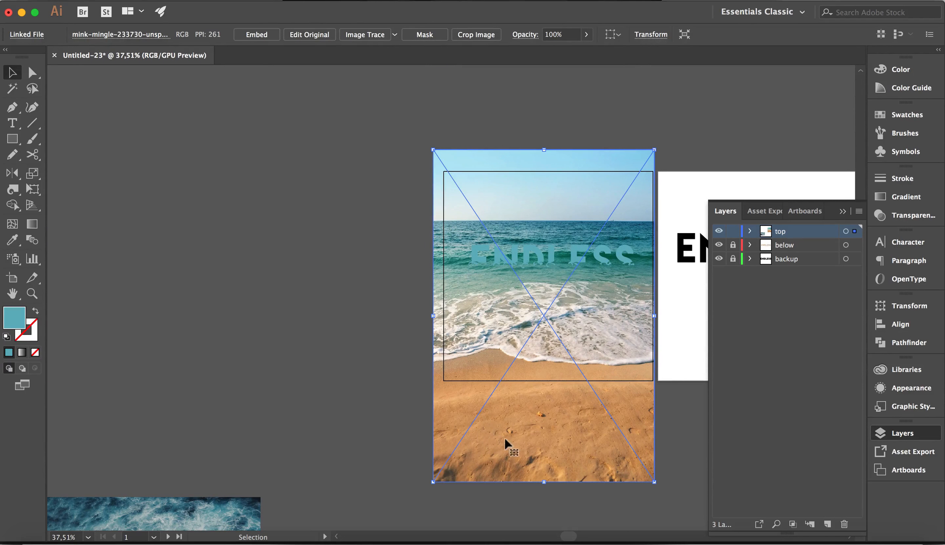
left_click_drag(516, 457, 525, 428)
left_click_drag(486, 425, 180, 360)
Move the ocean wave photo behind the lettering, with its dark water and foam under the blue letter halves.
left_click_drag(212, 524, 598, 212)
left_click_drag(469, 348, 492, 354)
scroll(485, 382, "up", 6)
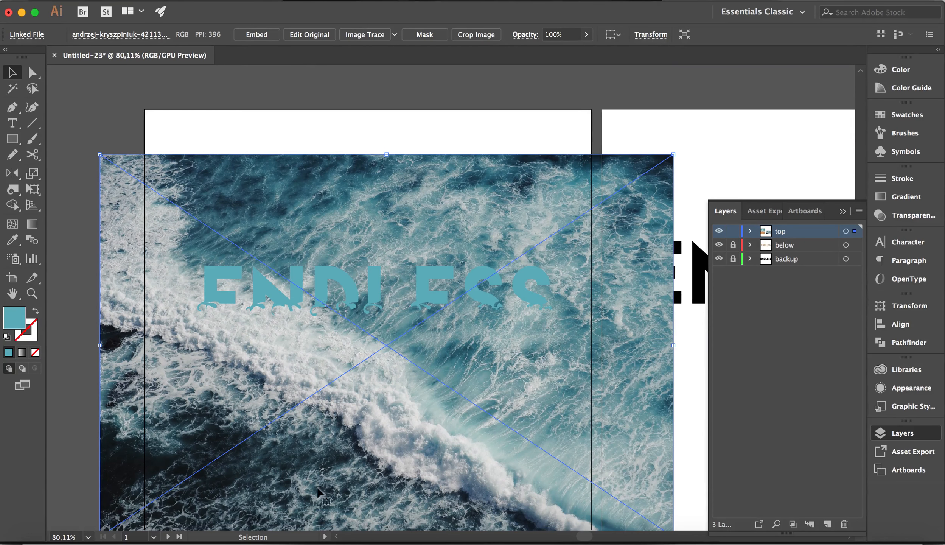
left_click_drag(200, 422, 253, 297)
left_click_drag(238, 356, 240, 335)
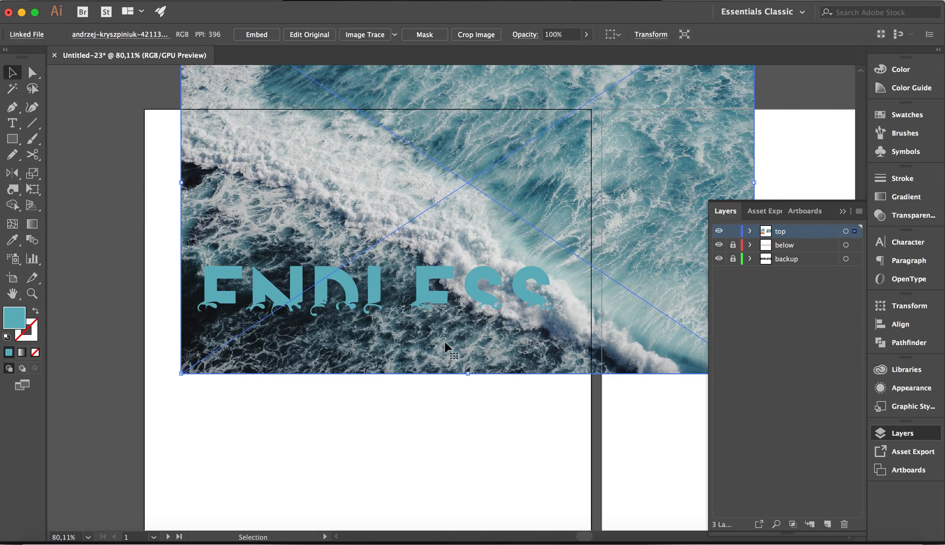
Scale the ocean wave photo down proportionally so it only slightly exceeds the width of the lettering.
scroll(563, 264, "up", 6)
scroll(564, 264, "right", 5)
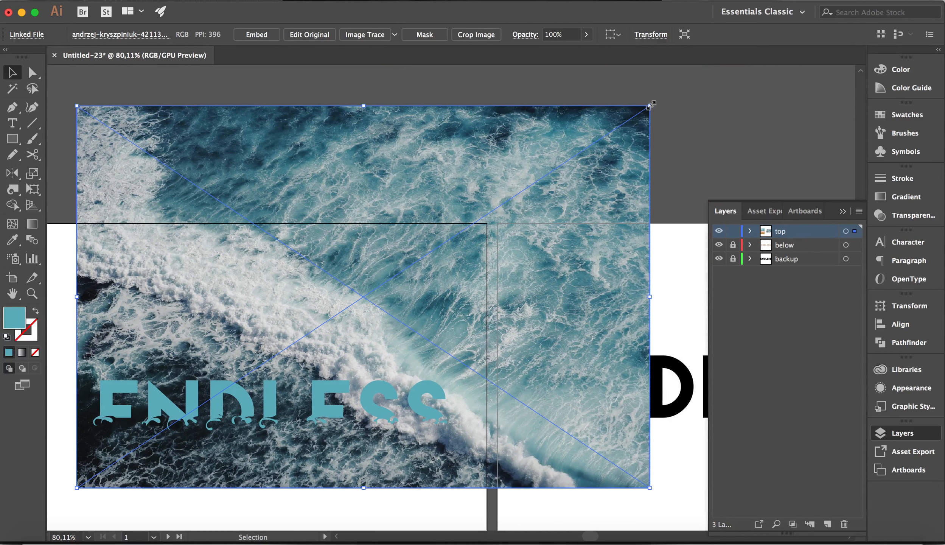
left_click_drag(650, 105, 480, 219)
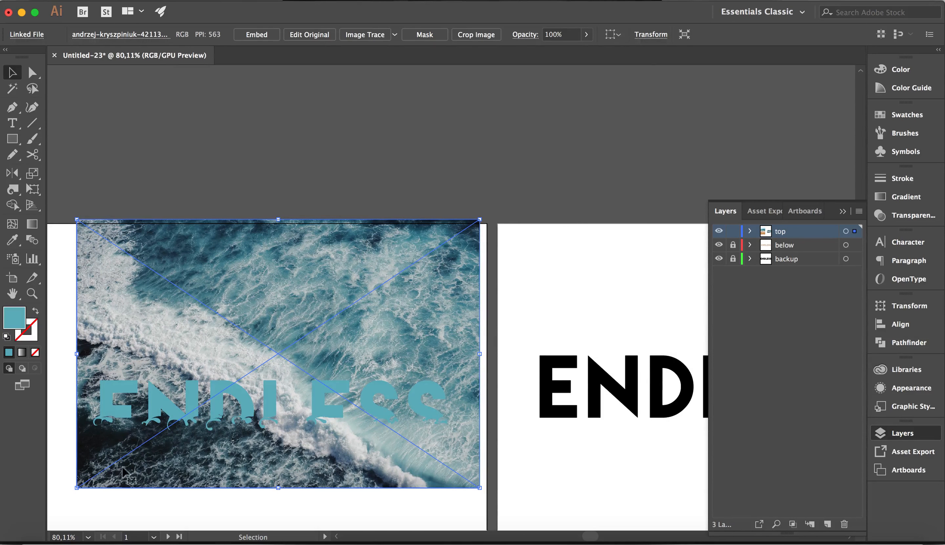
Make a clipping mask from the upper letter halves and the ocean wave photo, and clear the selection.
left_click(128, 391, "shift")
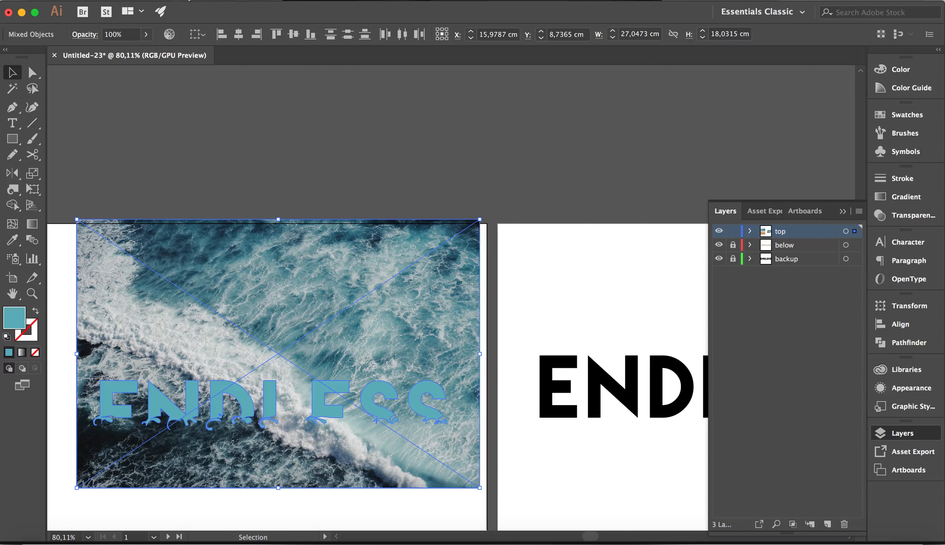
left_click(171, 0)
mouse_move(237, 405)
left_click(345, 404)
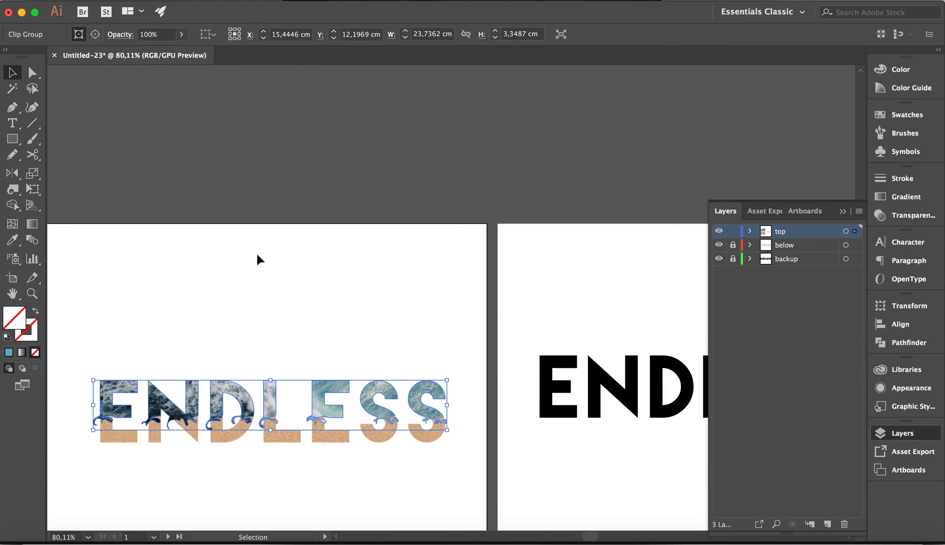
left_click(252, 268)
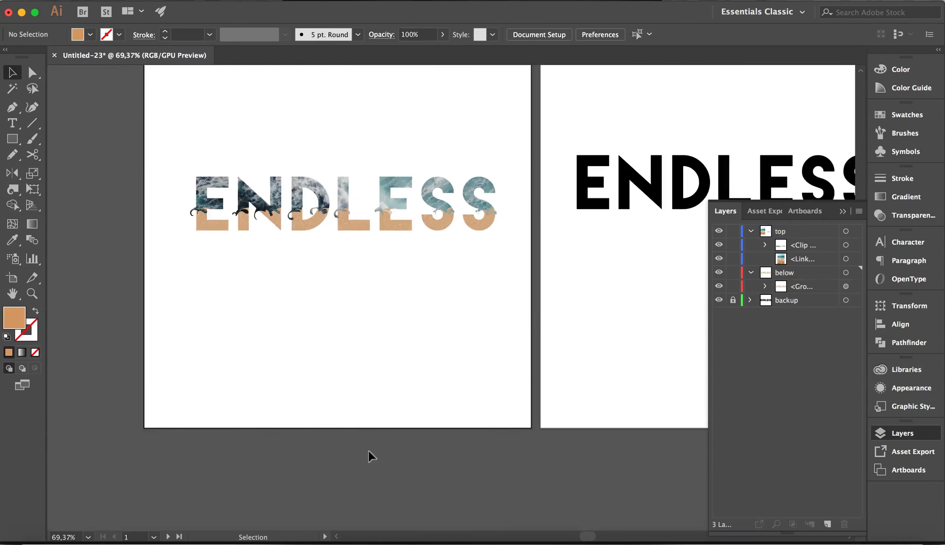
Examine the ocean-filled upper letter halves against the grainy sand-coloured lettering beneath them.
scroll(369, 451, "down", 2)
scroll(367, 451, "up", 1)
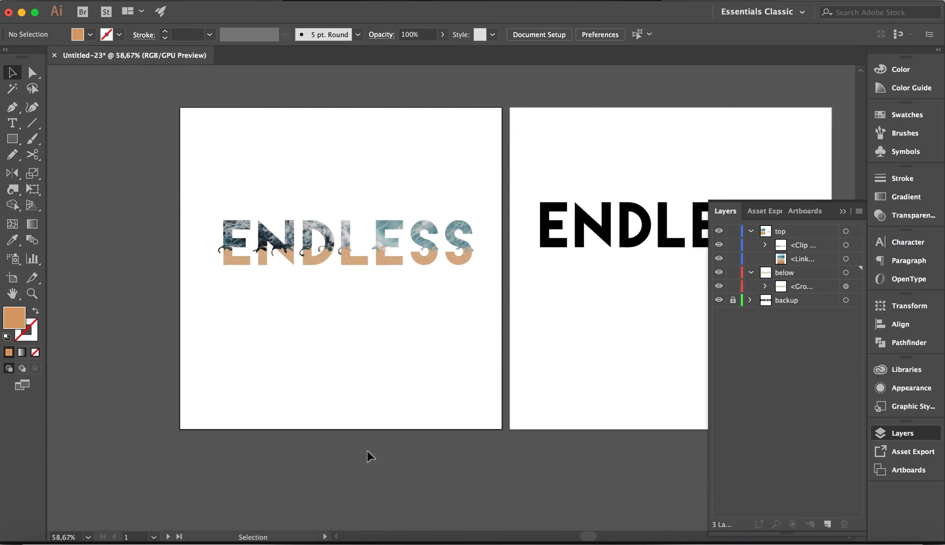
scroll(367, 450, "down", 2)
scroll(367, 450, "up", 2)
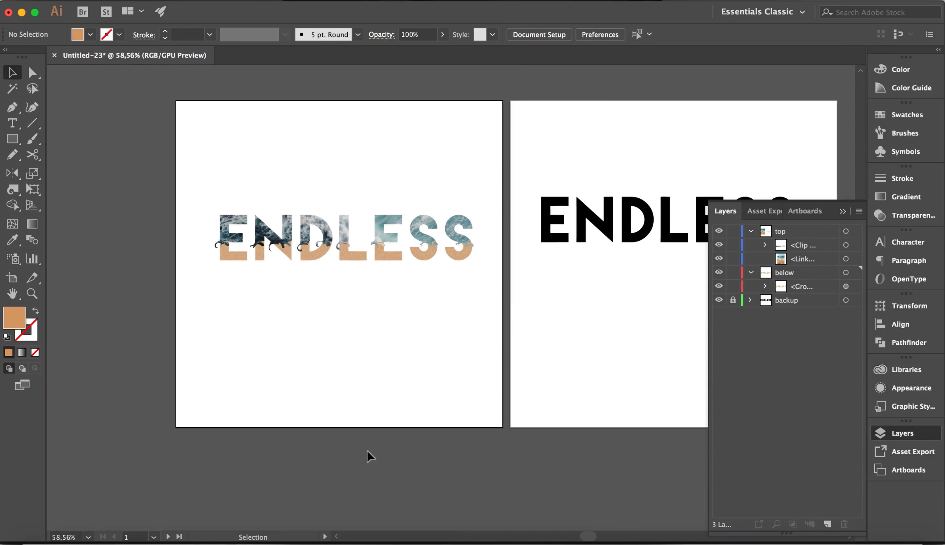
left_click(232, 256)
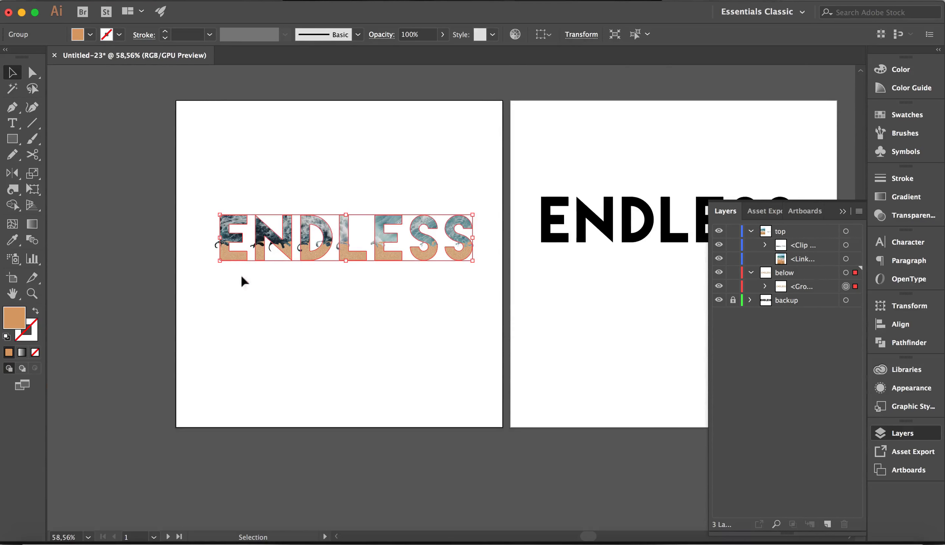
scroll(309, 363, "up", 3)
scroll(309, 363, "down", 1)
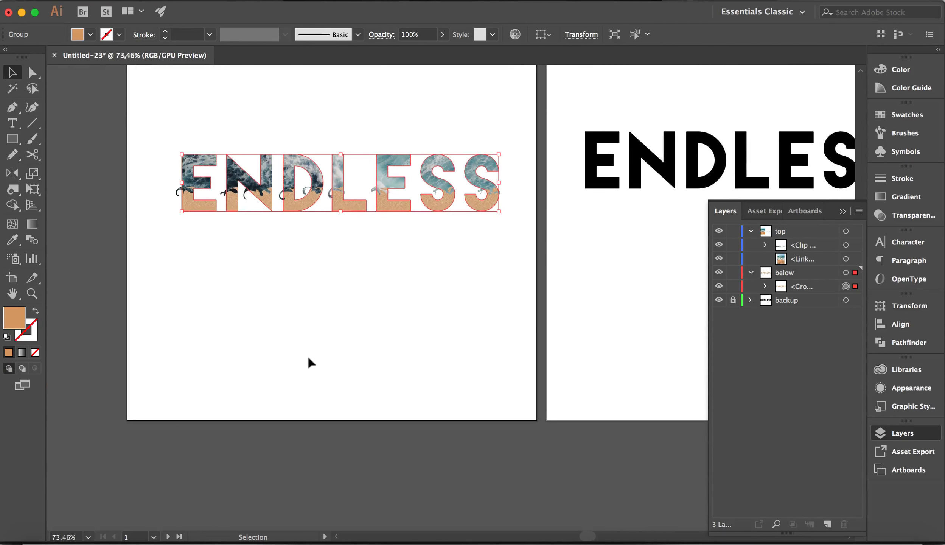
scroll(198, 212, "left", 3)
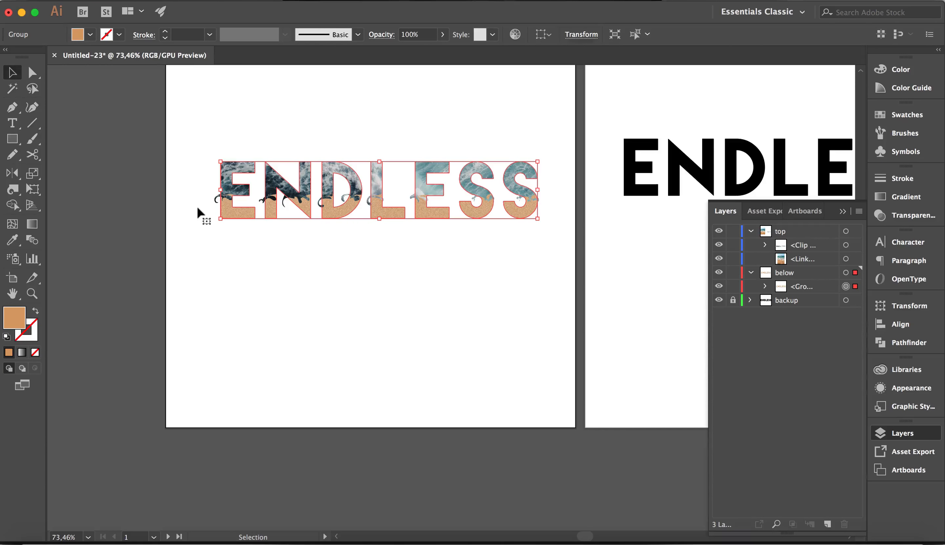
left_click(230, 364)
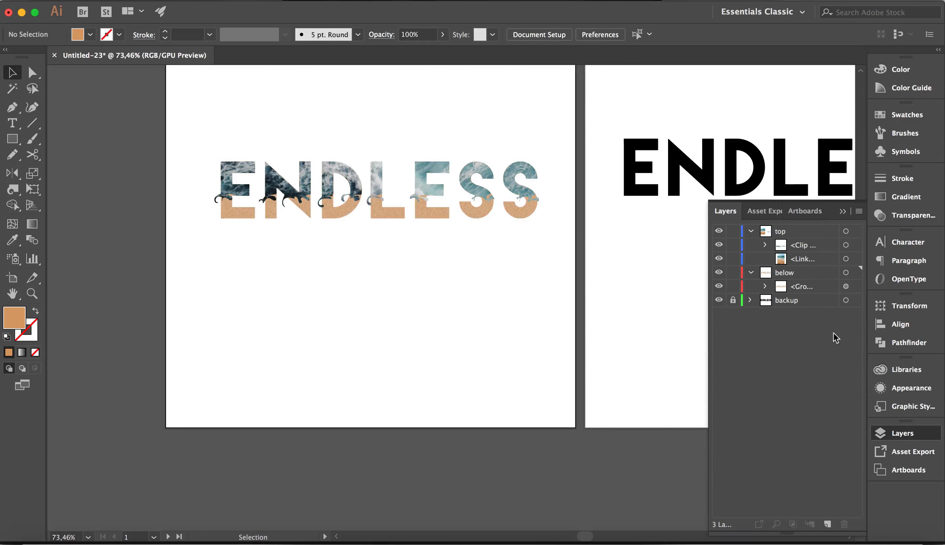
Move the linked beach photo from the top layer into the below layer.
left_click(475, 174)
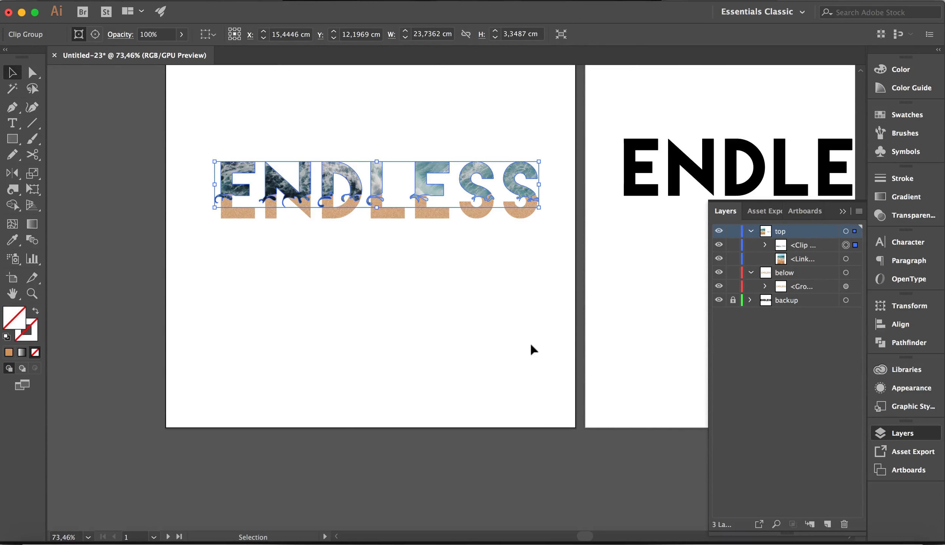
scroll(269, 336, "left", 8)
left_click(128, 362)
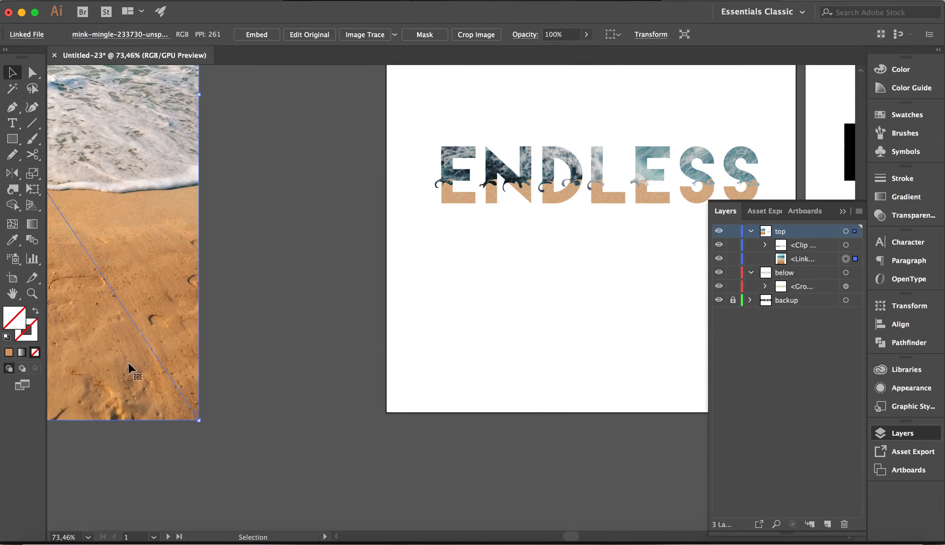
left_click(809, 261)
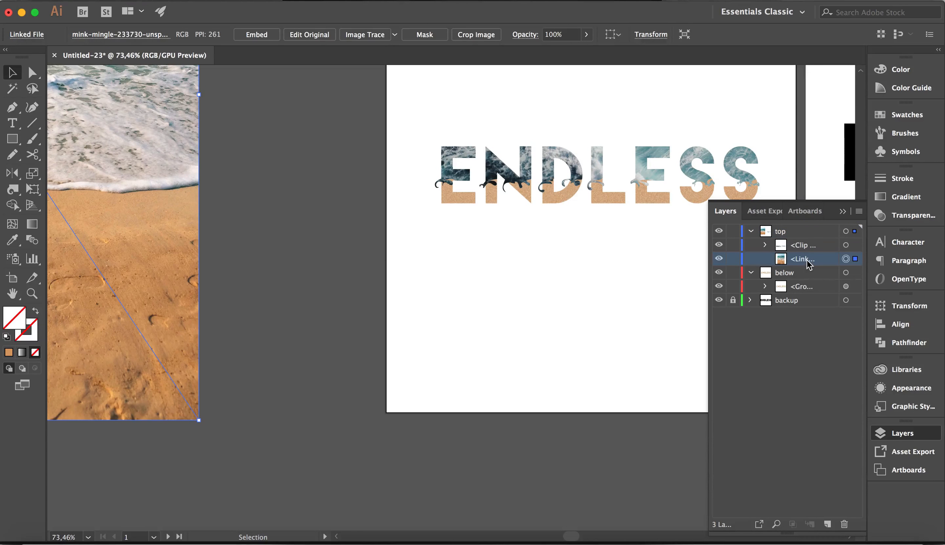
left_click_drag(806, 261, 804, 282)
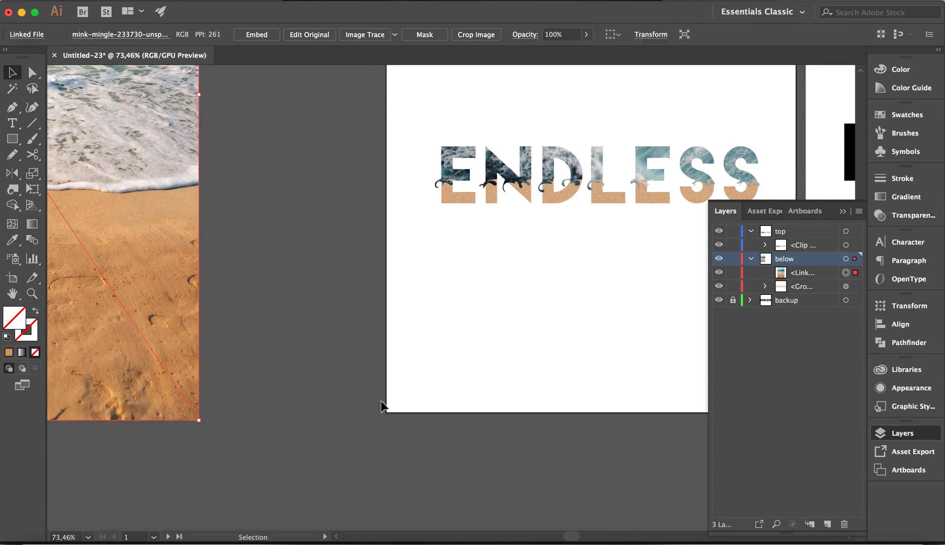
Lock the top layer and move the beach photo closer to the first artboard.
left_click(568, 478)
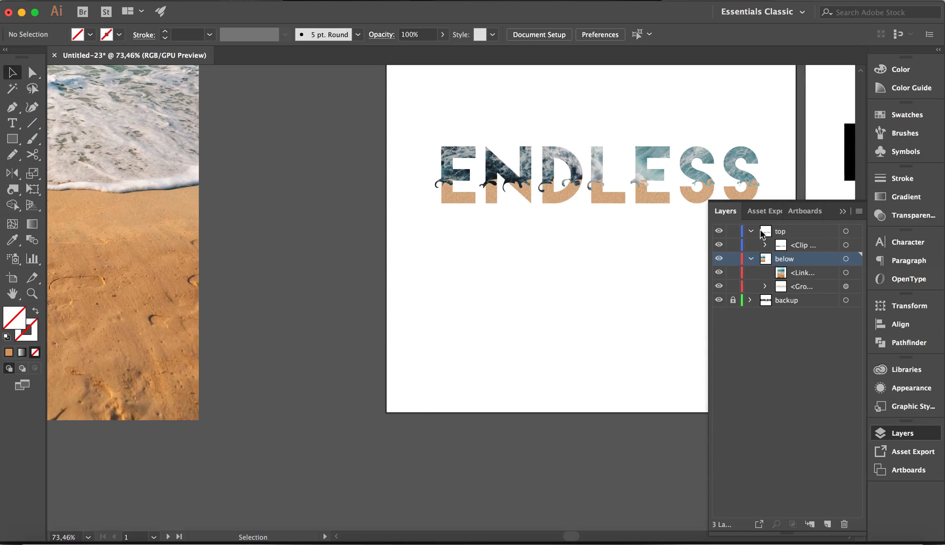
left_click(732, 231)
left_click_drag(106, 338, 269, 247)
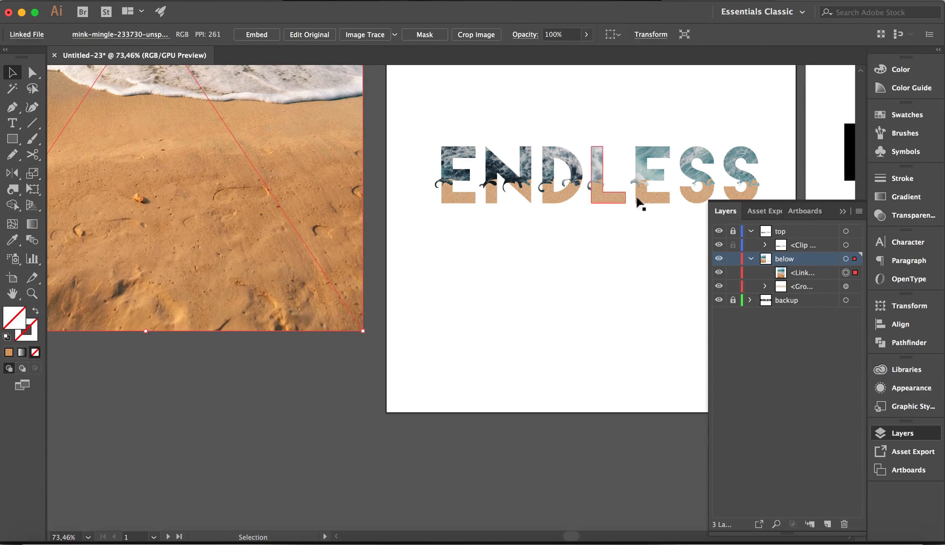
Turn the sand-coloured ENDLESS letter group into a single compound path.
scroll(512, 267, "down", 2)
scroll(512, 267, "down", 3)
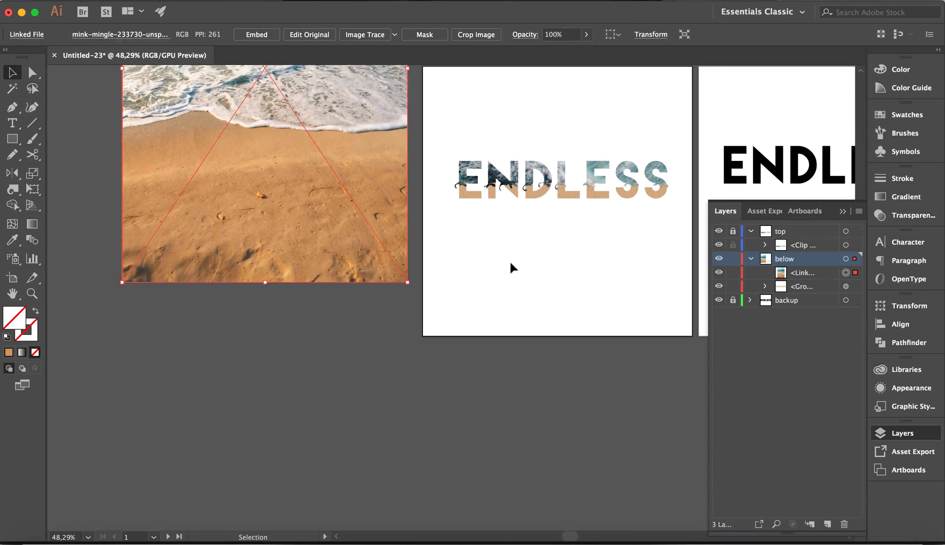
left_click(471, 199)
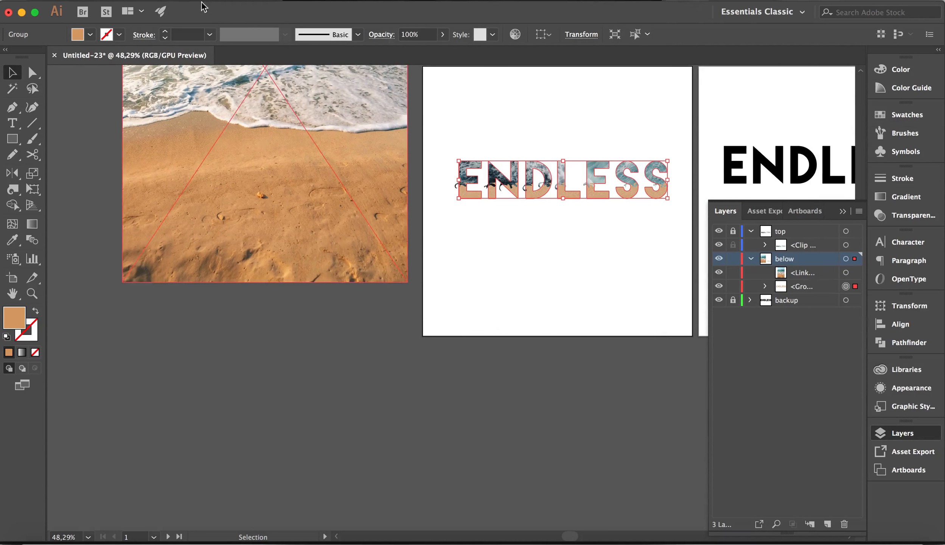
left_click(181, 1)
mouse_move(224, 422)
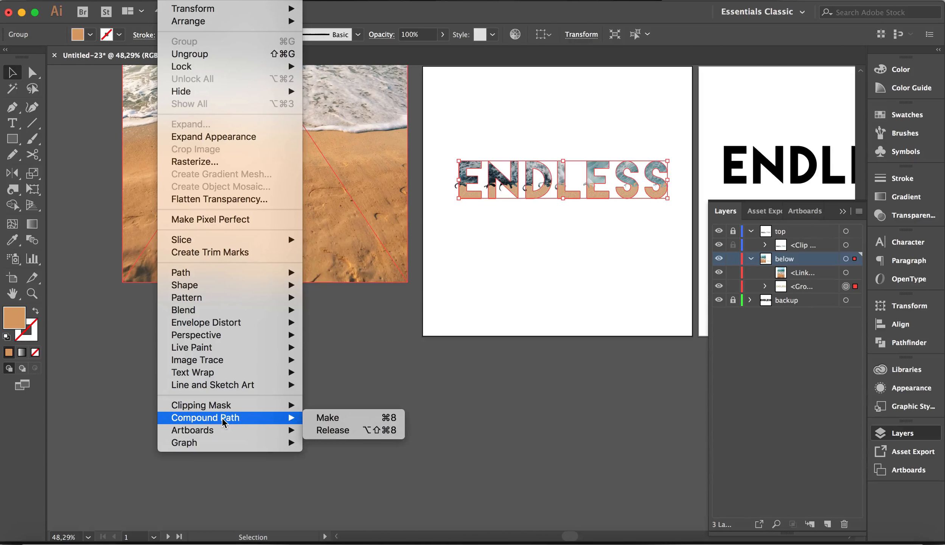
left_click(322, 418)
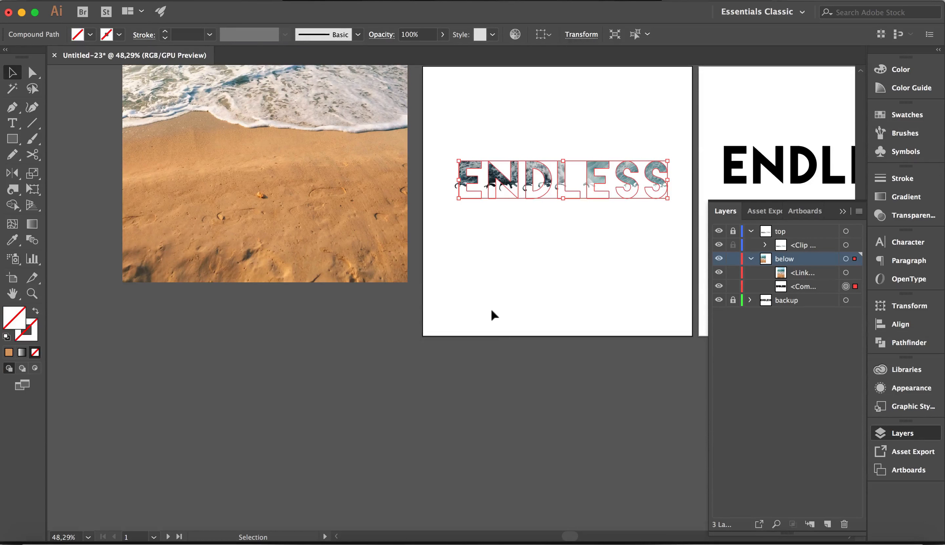
Reorder the beach photo so it sits beneath the compound path in the below layer.
left_click(329, 245)
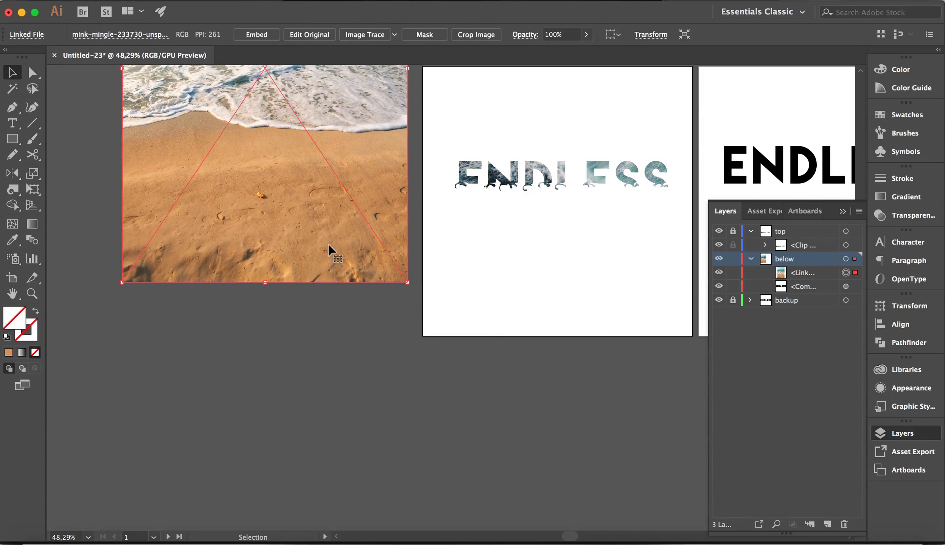
left_click(806, 278)
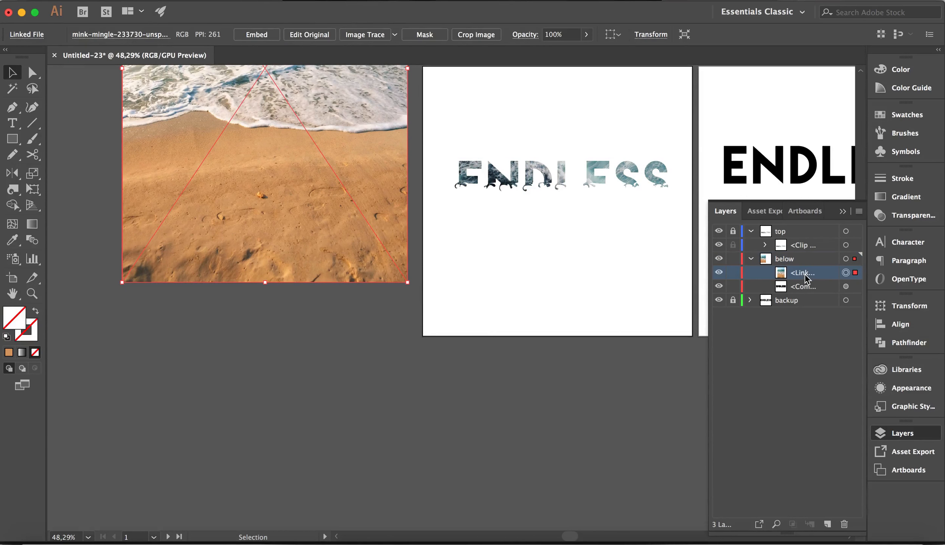
left_click_drag(814, 272, 816, 291)
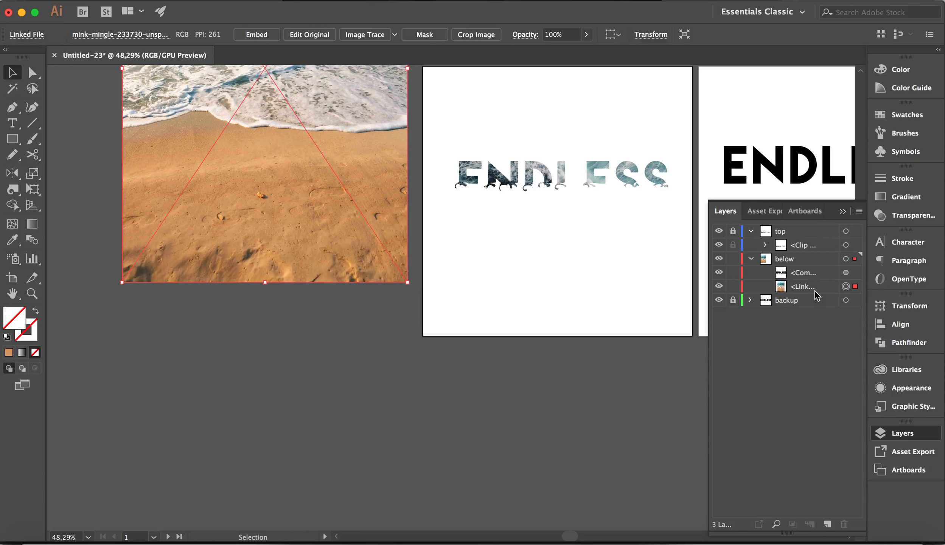
Move the beach photo onto the first artboard, with its sand area behind the ENDLESS lettering.
left_click_drag(328, 259, 584, 190)
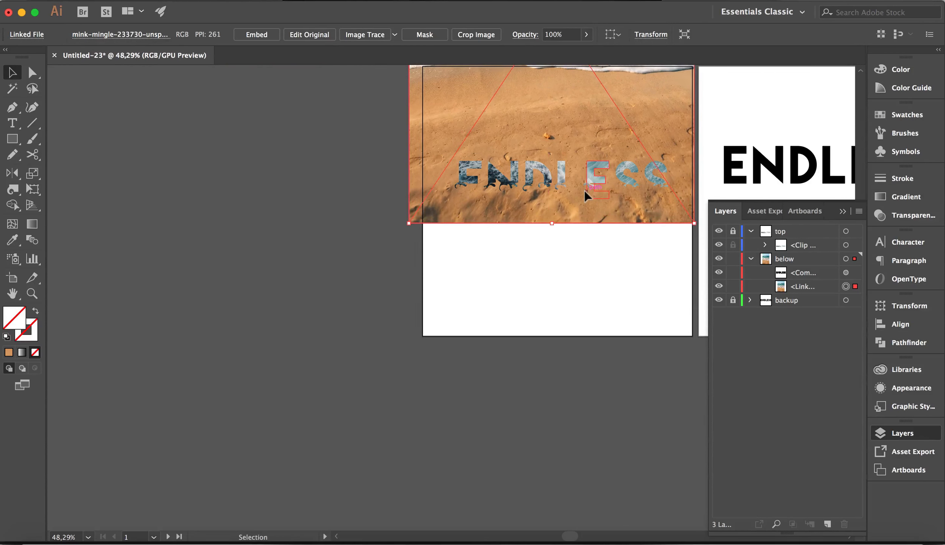
scroll(460, 310, "up", 3)
scroll(460, 310, "right", 5)
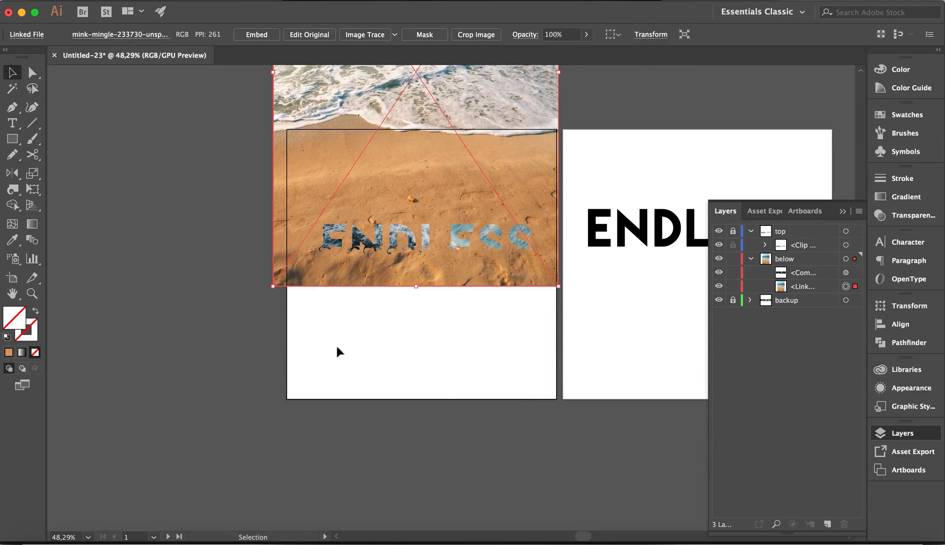
scroll(370, 346, "up", 2)
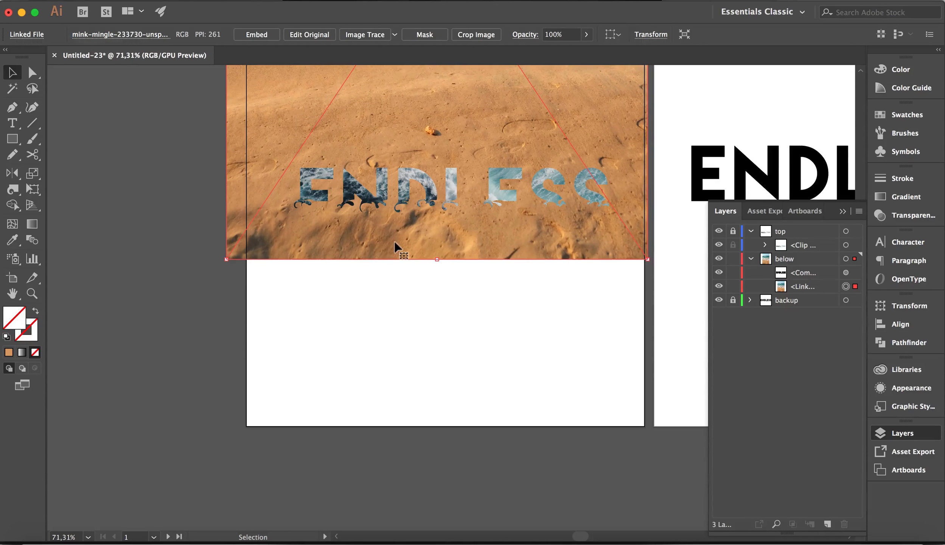
Shift the beach photo downward so its smoother, evenly lit sand lies behind the lower letter halves.
left_click(854, 274)
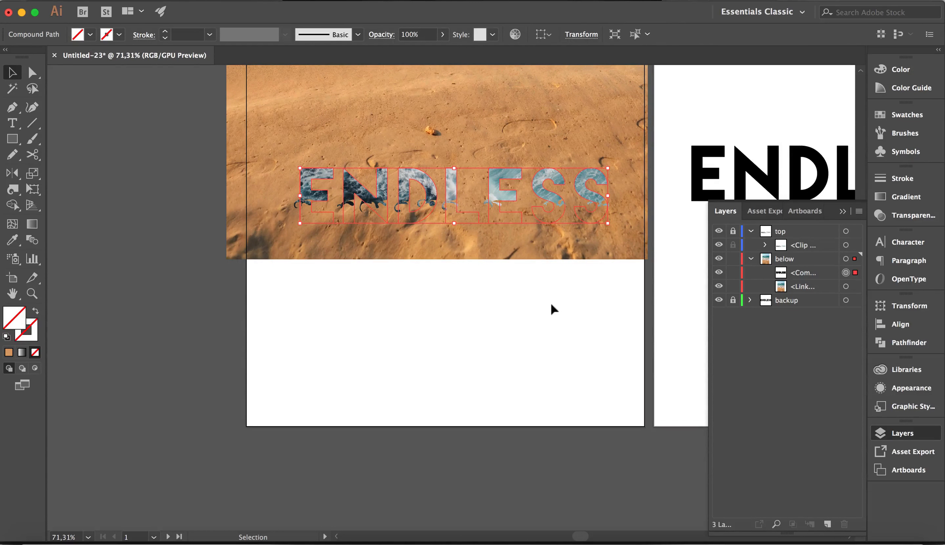
left_click(395, 256)
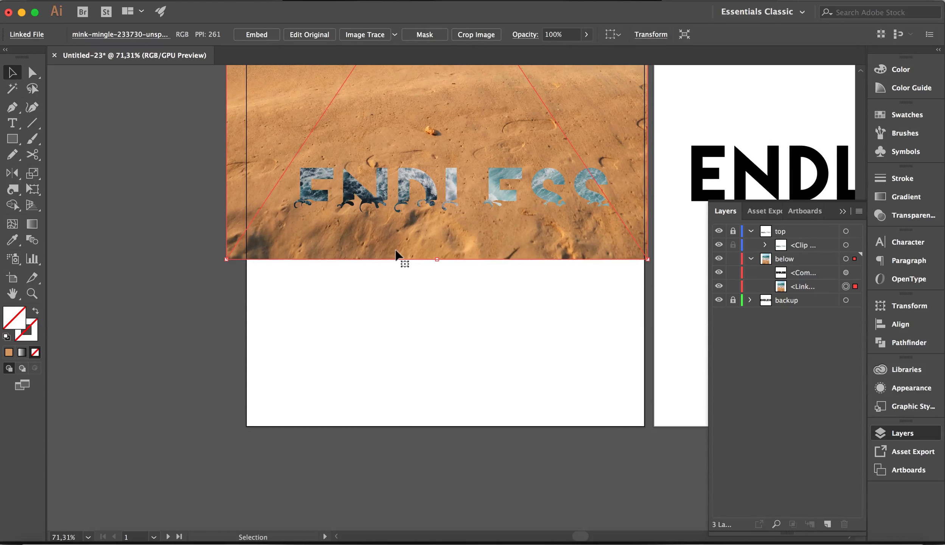
key("Up")
key("Up")
key("Up")
key("Up")
key("Up")
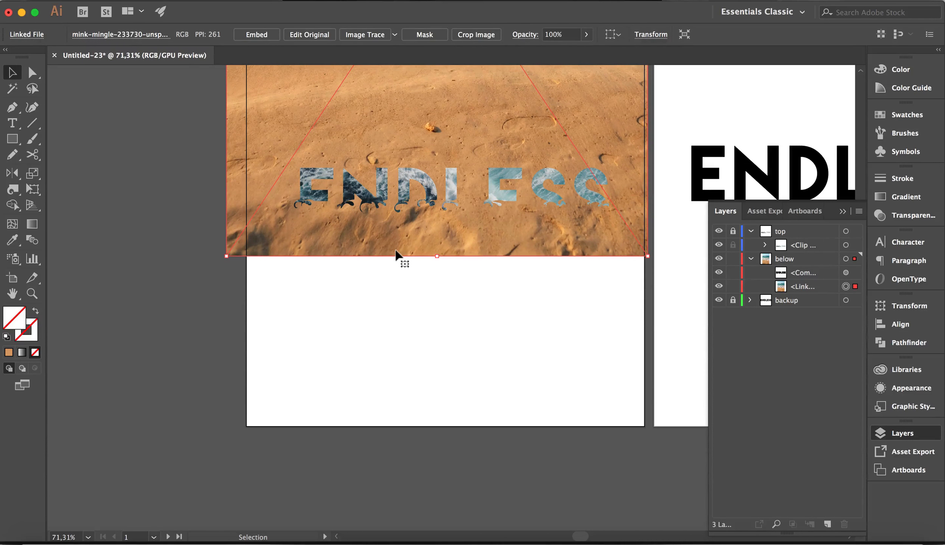
left_click_drag(395, 250, 400, 317)
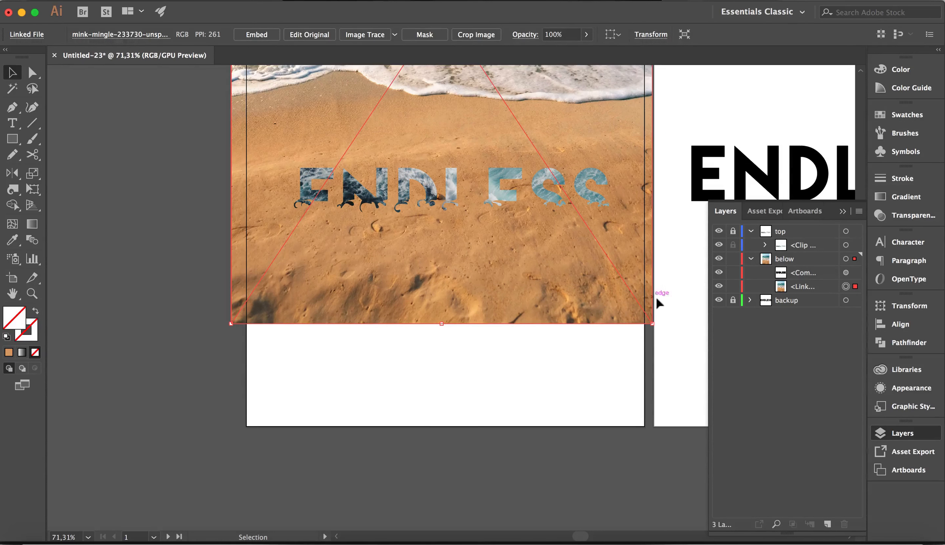
left_click(855, 273)
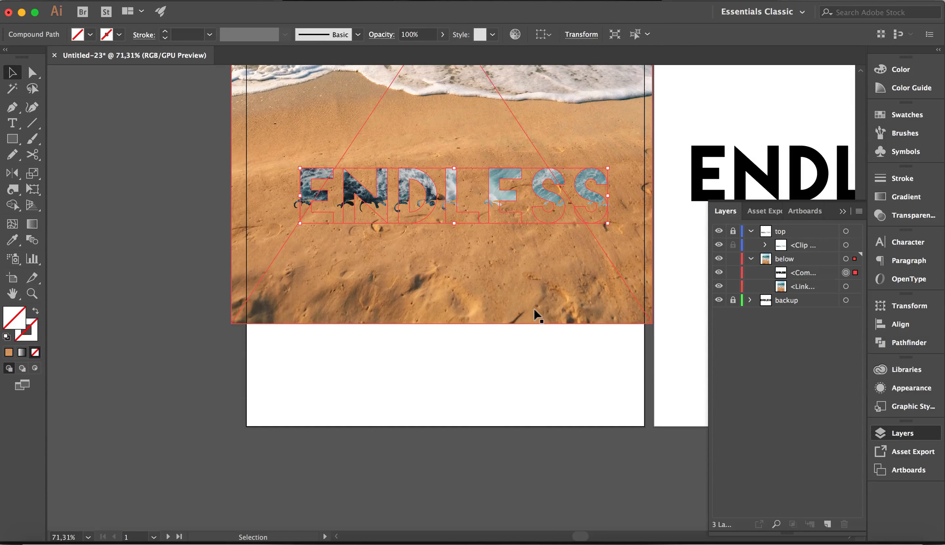
left_click_drag(534, 307, 535, 297)
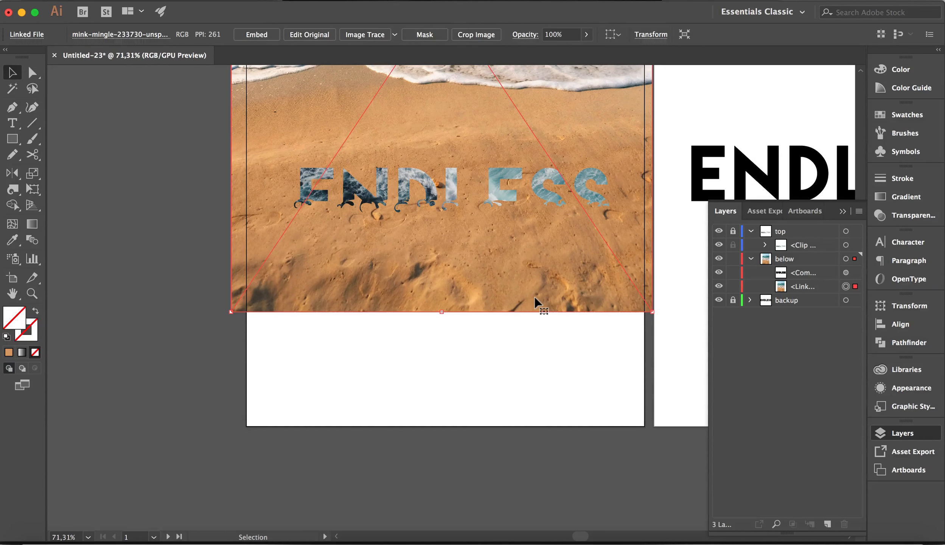
Make a clipping mask from the ENDLESS compound path and the beach photo, clear the selection and check the sand-filled lettering.
left_click(855, 272)
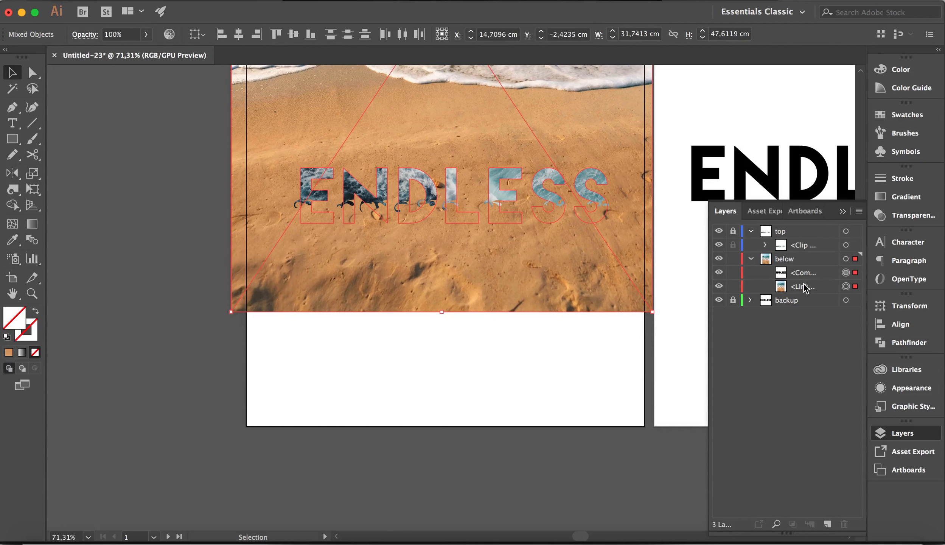
left_click(184, 1)
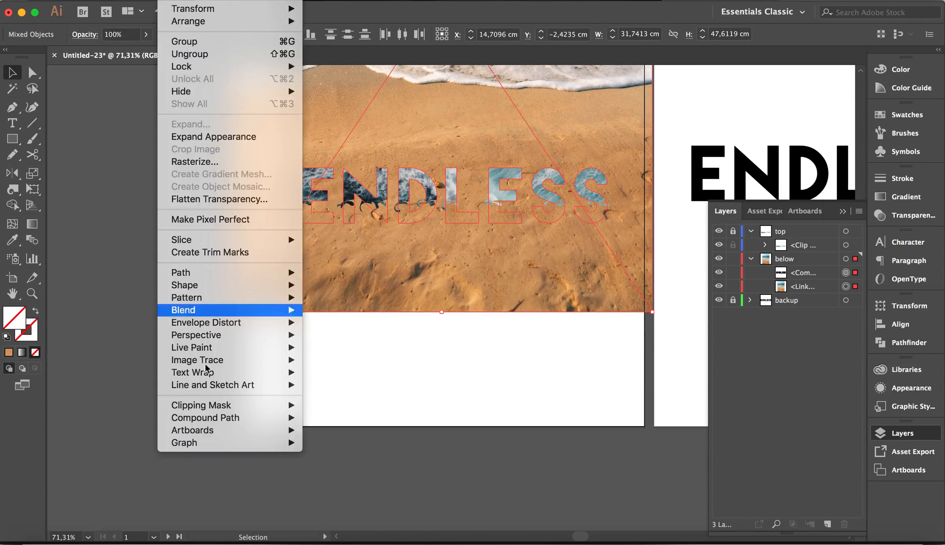
mouse_move(202, 407)
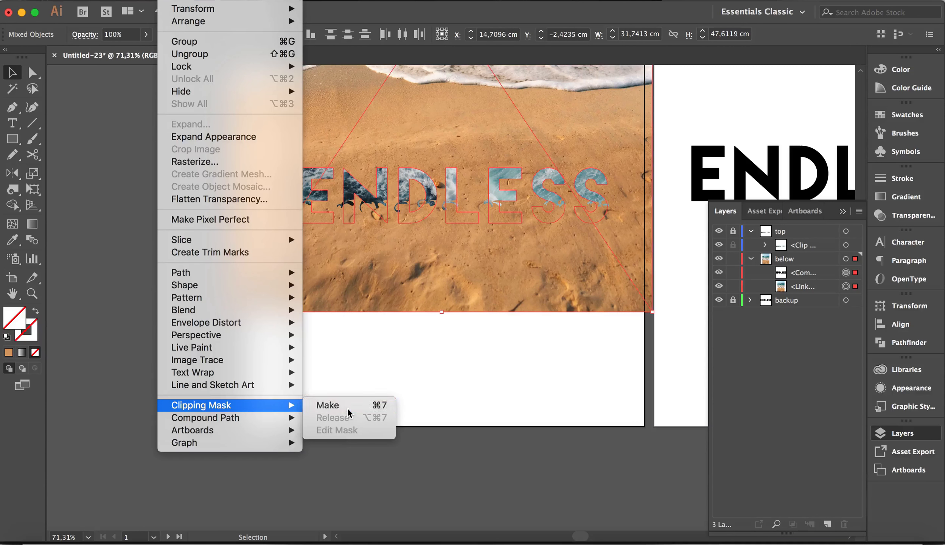
left_click(348, 408)
left_click(287, 440)
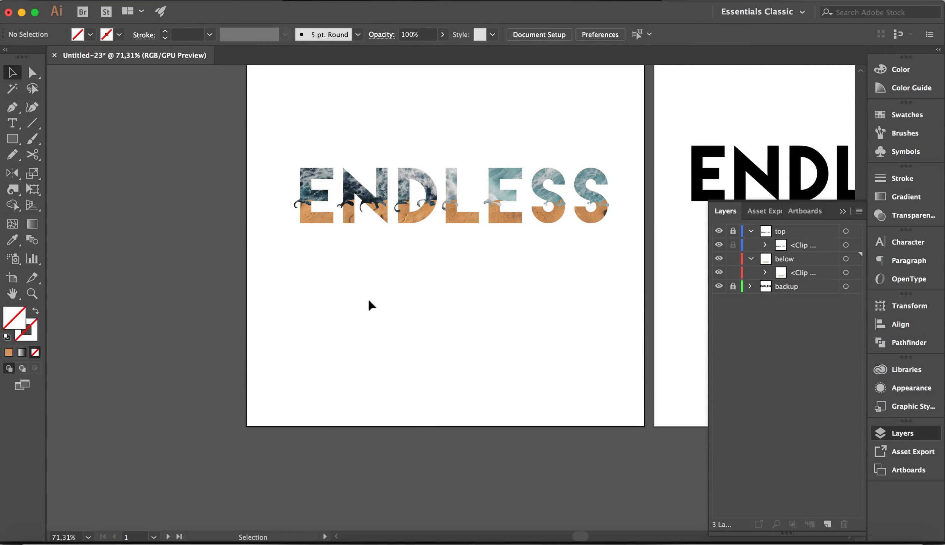
scroll(369, 302, "up", 5)
scroll(369, 303, "up", 3)
scroll(369, 303, "right", 2)
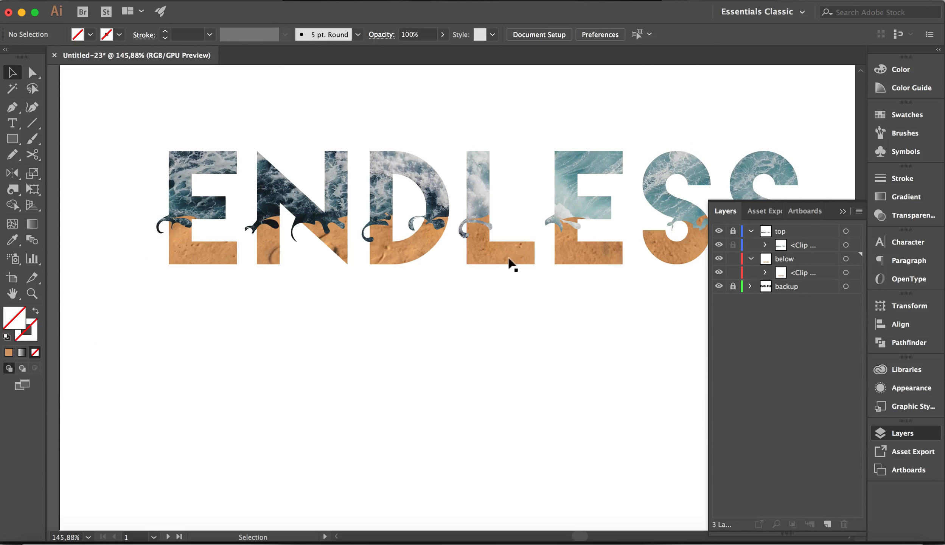
scroll(513, 264, "down", 3)
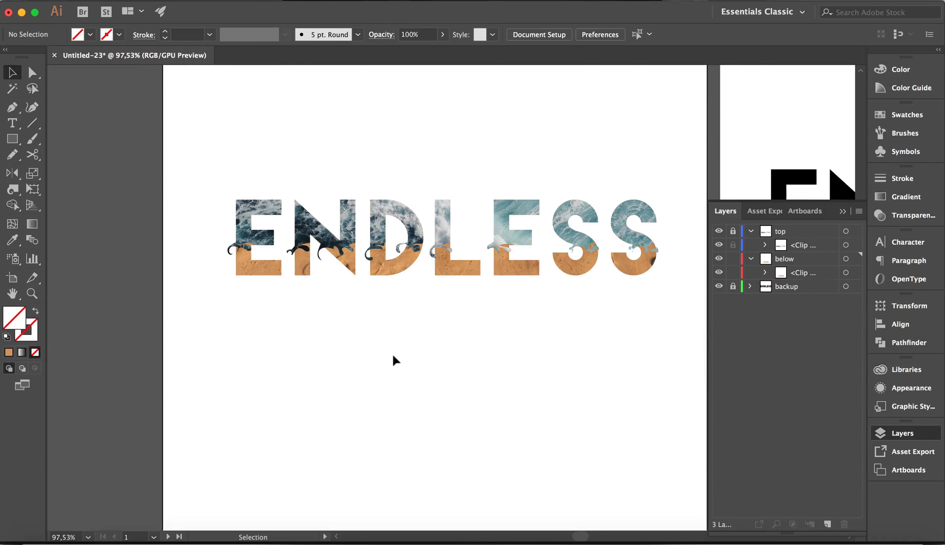